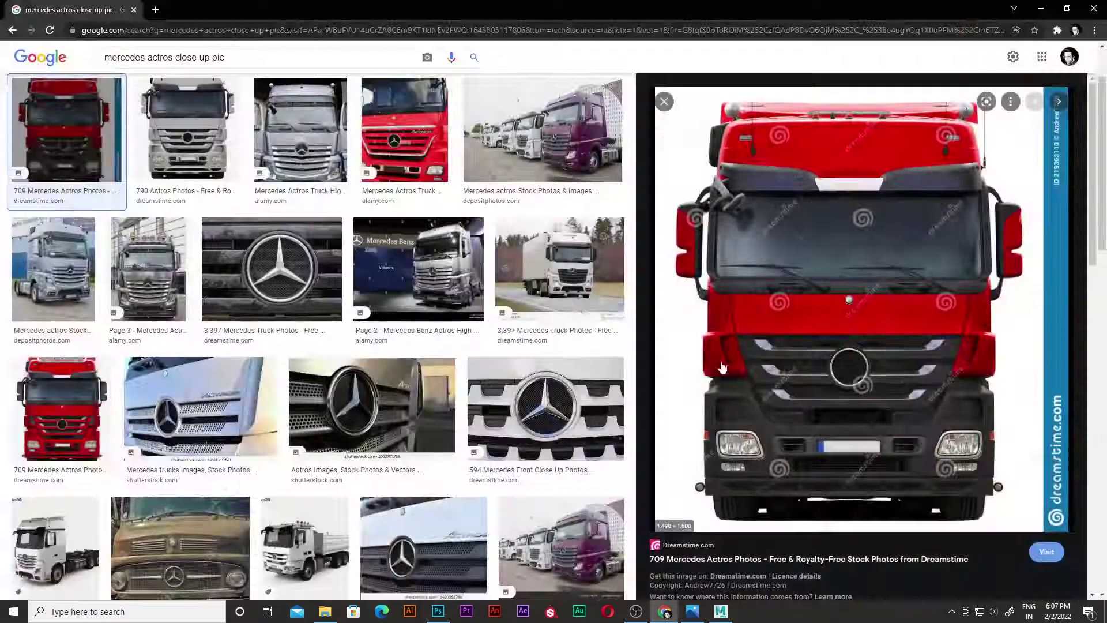
Scroll through the Actros close-up photos in Google Images, then minimize Chrome
scroll(866, 346, down, 5)
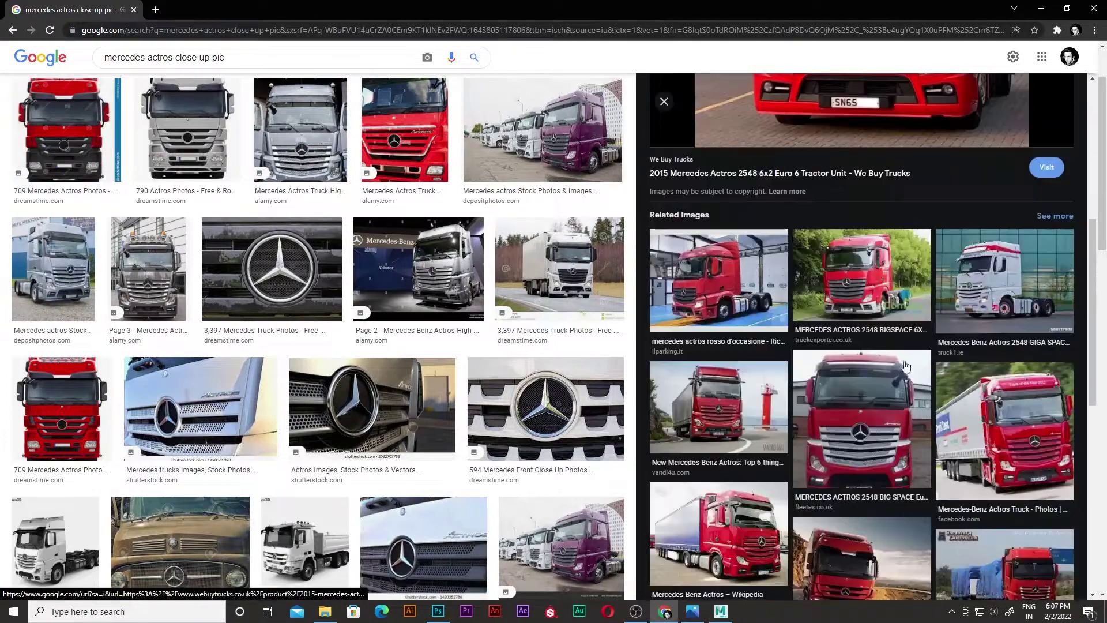
scroll(996, 486, down, 5)
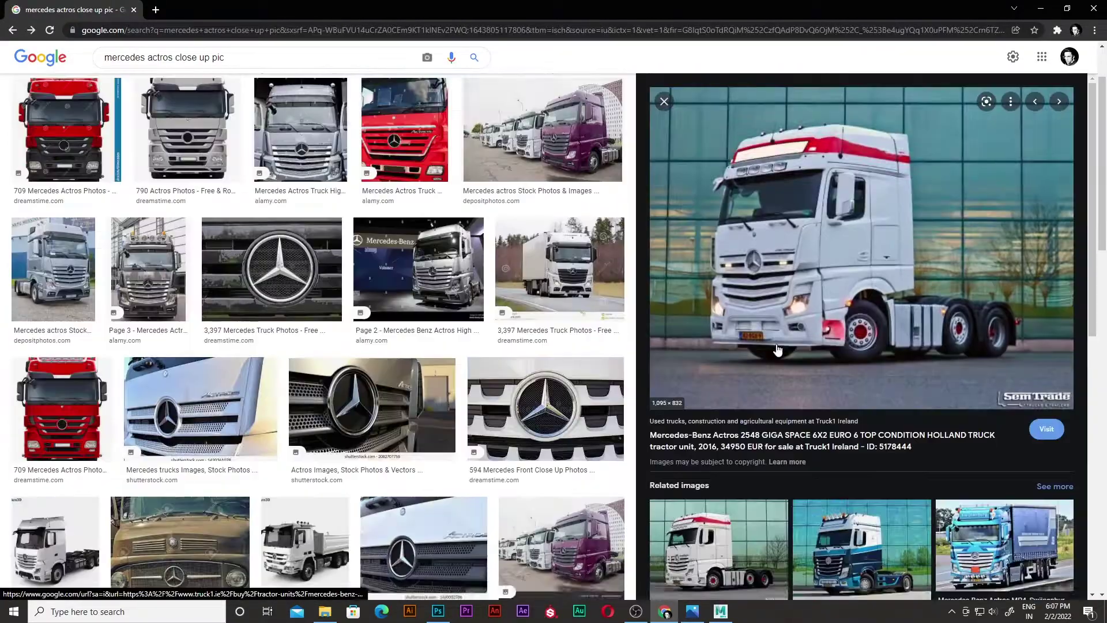
click(1041, 9)
Open the downloaded Axor 2006 truck blueprint in Photos and scroll through it
click(692, 612)
scroll(725, 387, down, 3)
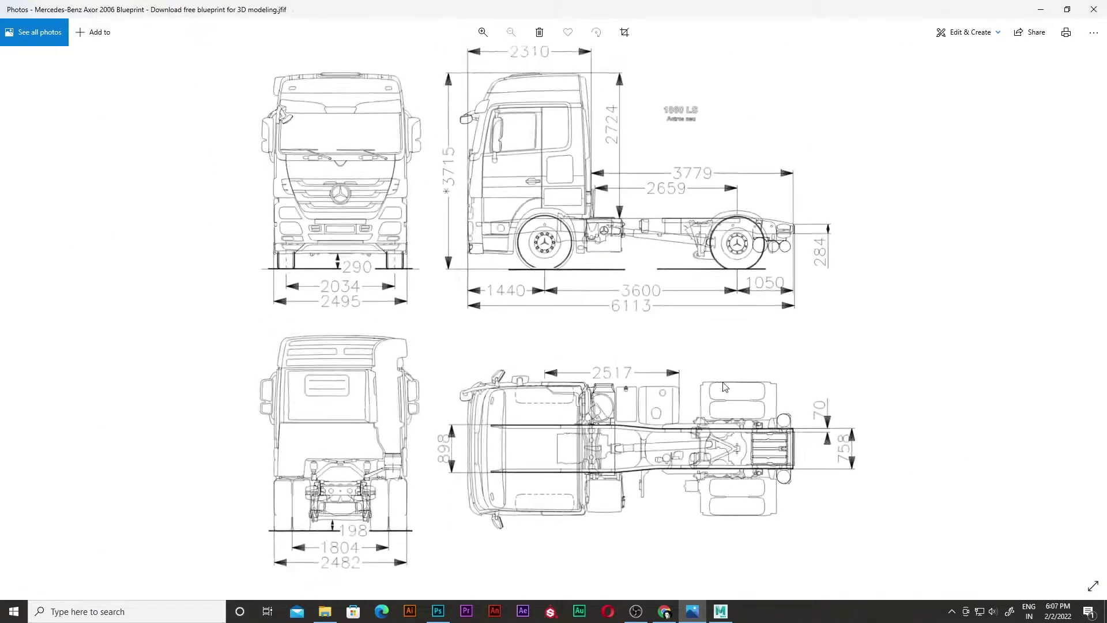
scroll(725, 387, down, 1)
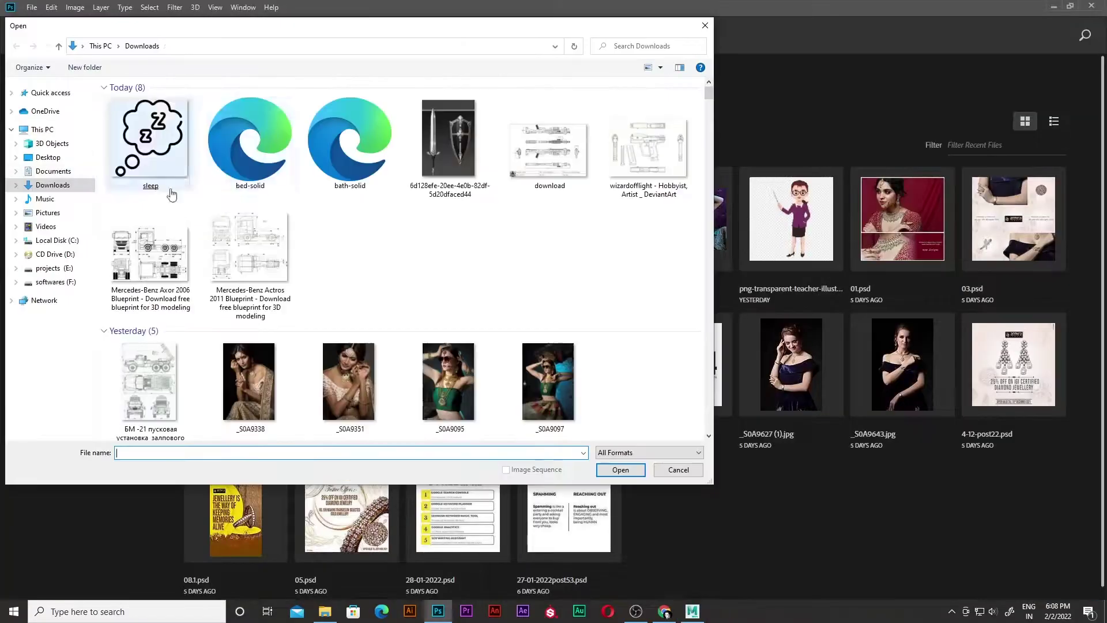
Open the Actros 2011 blueprint from F:\maya, create a 1080×1080 document, and add a guide
click(51, 281)
double_click(284, 143)
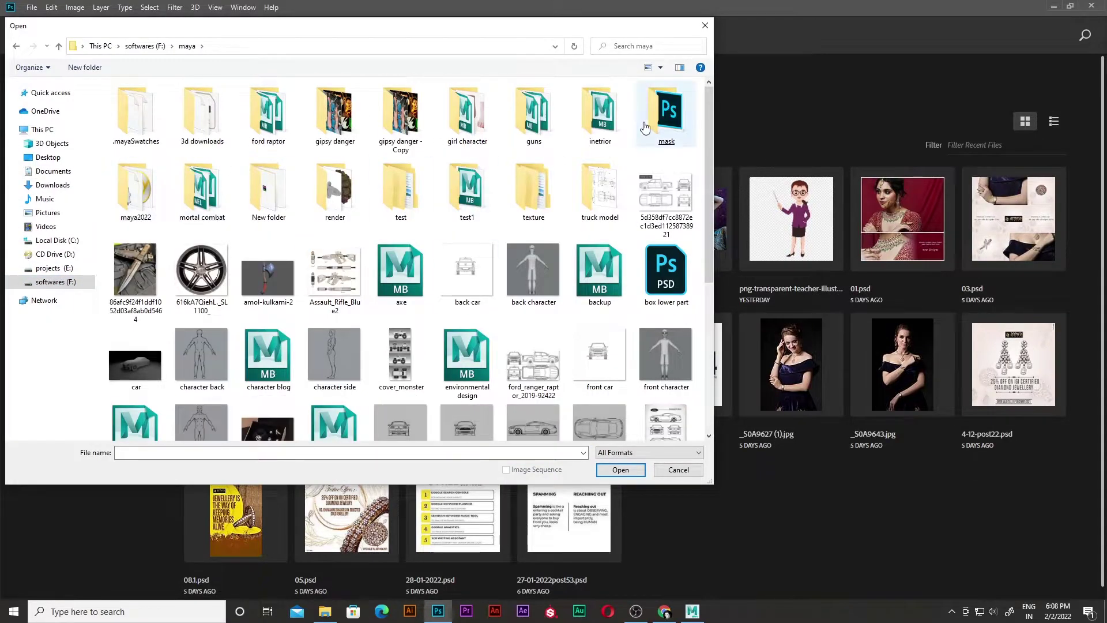
scroll(645, 127, down, 4)
click(401, 115)
scroll(569, 272, up, 4)
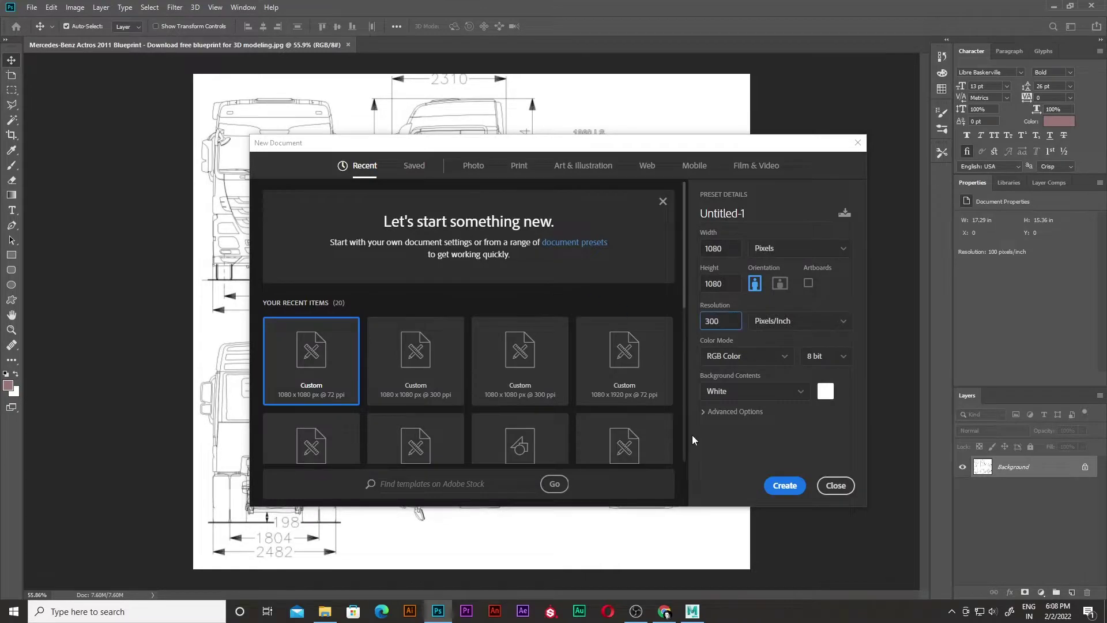
key(Return)
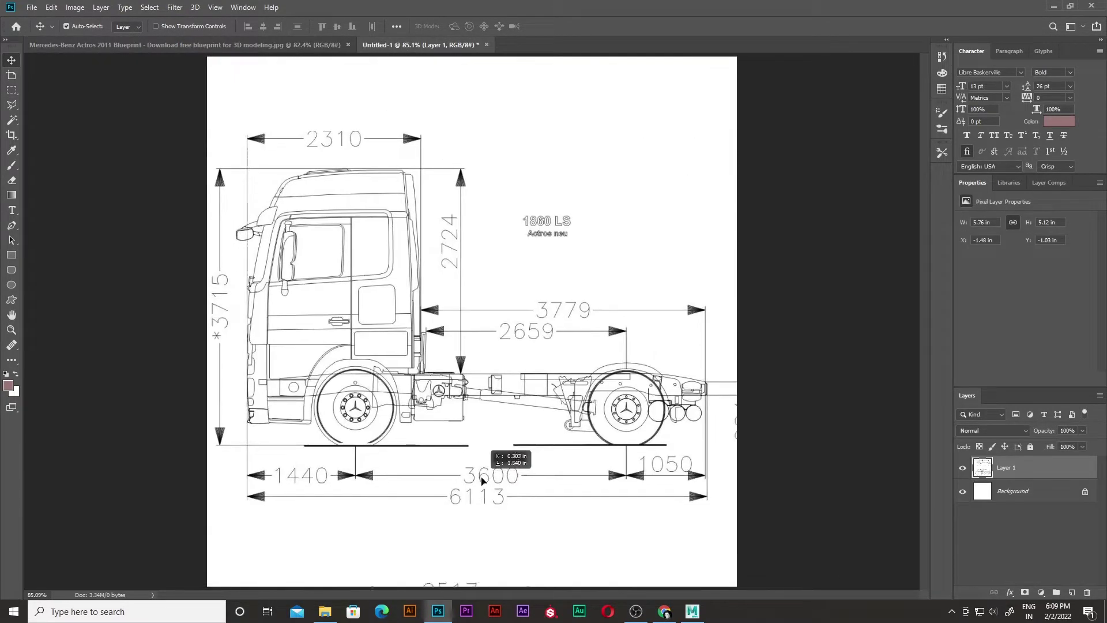
drag(290, 101, 290, 444)
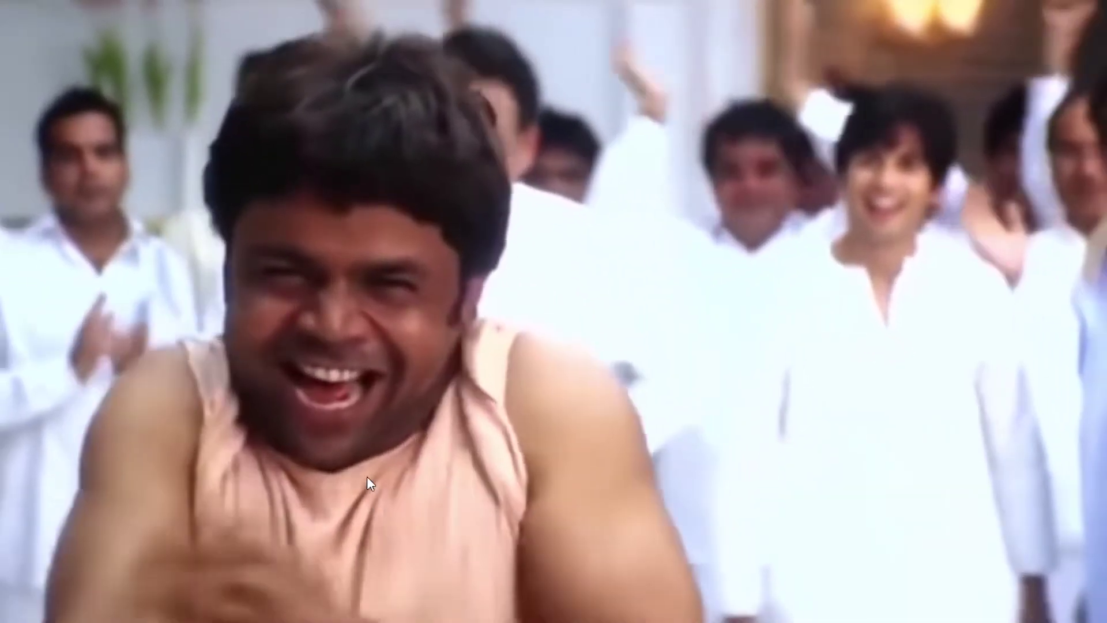
Export the blueprint view from Photoshop as an image file
click(841, 515)
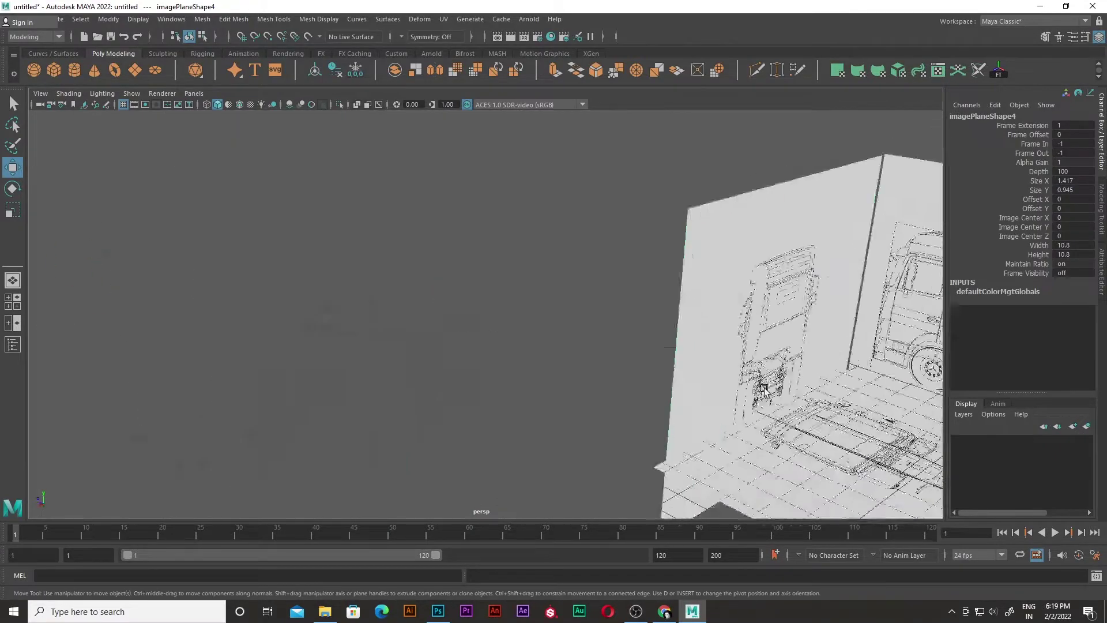
Switch to expert mode, orbit around the blueprint image planes, and save the scene as truck modeling.mb
key(ctrl+space)
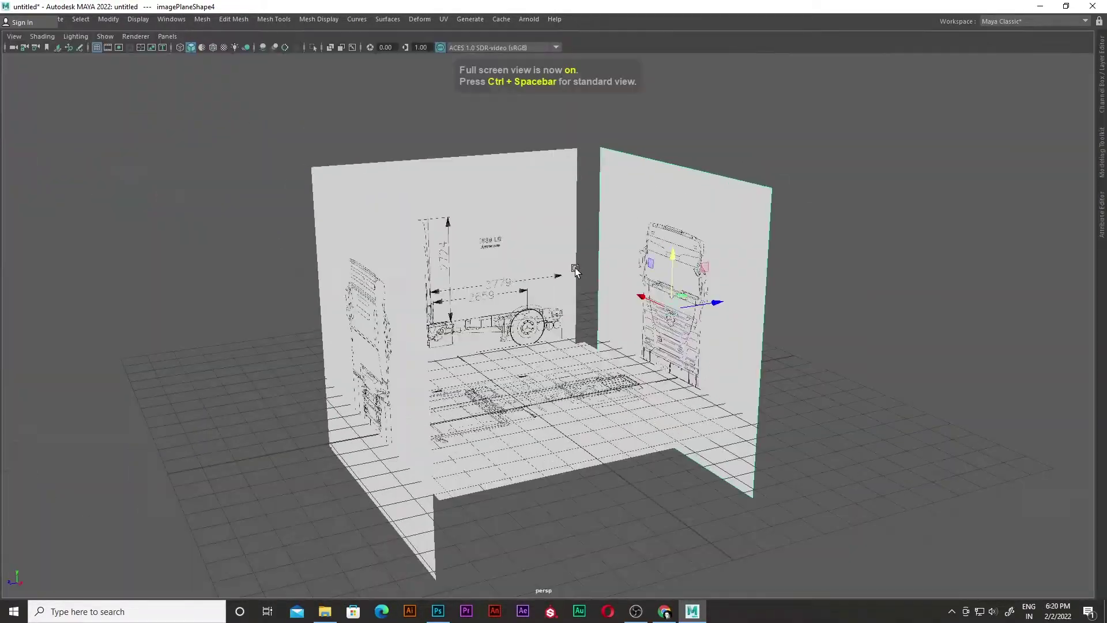
mouse_move(489, 310)
alt+mouse_down()
mouse_move(368, 304)
mouse_move(480, 337)
mouse_move(794, 341)
alt+mouse_up()
key(ctrl+shift+s)
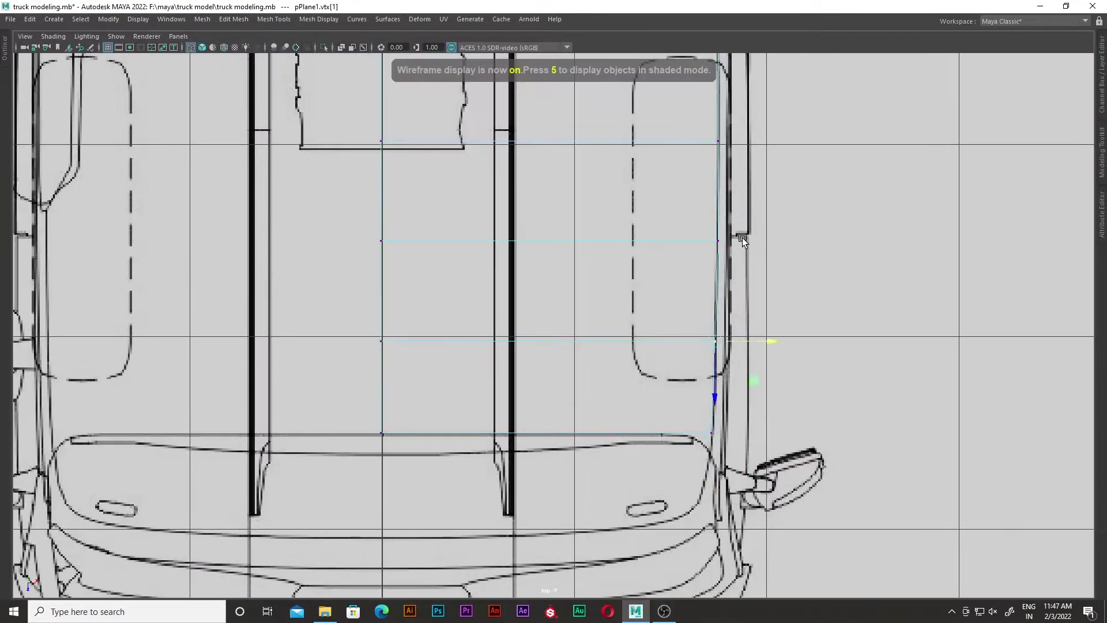
Fit the roof plane's edge to the blueprint roof outline, checking it in all views
key(space)
key(space)
key(space)
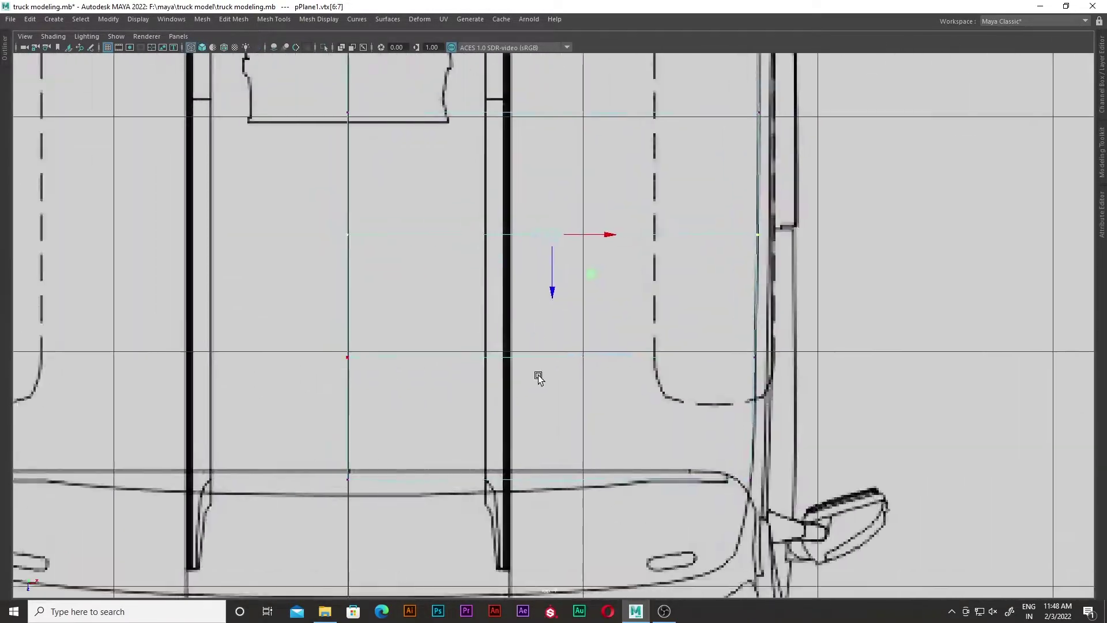
scroll(692, 289, up, 2)
right_drag(629, 271, 398, 401)
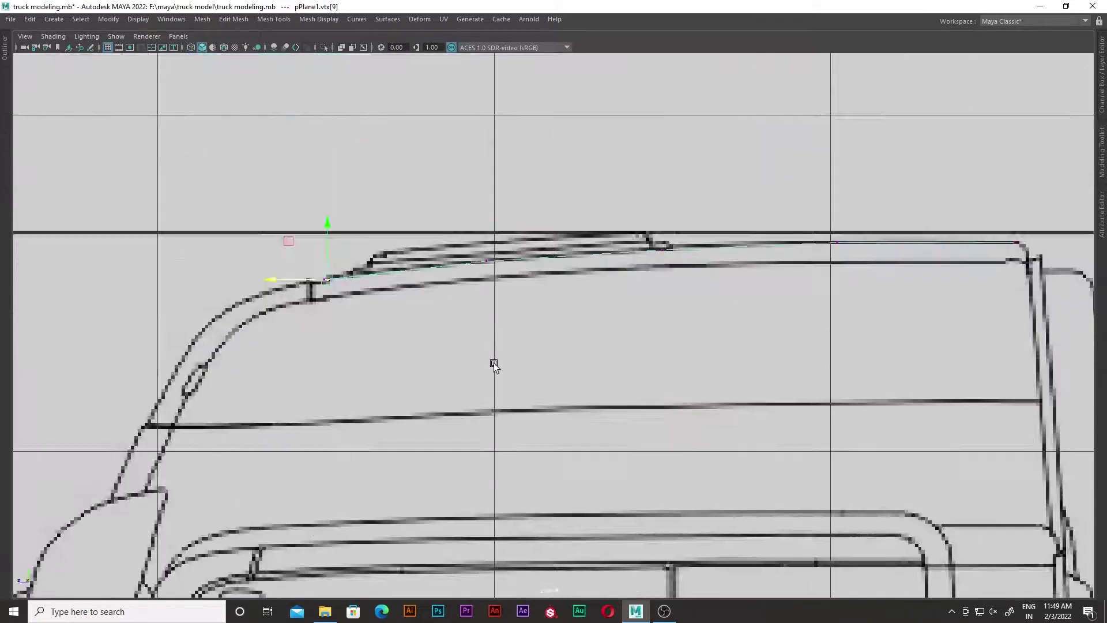
key(ctrl+h)
scroll(650, 241, up, 3)
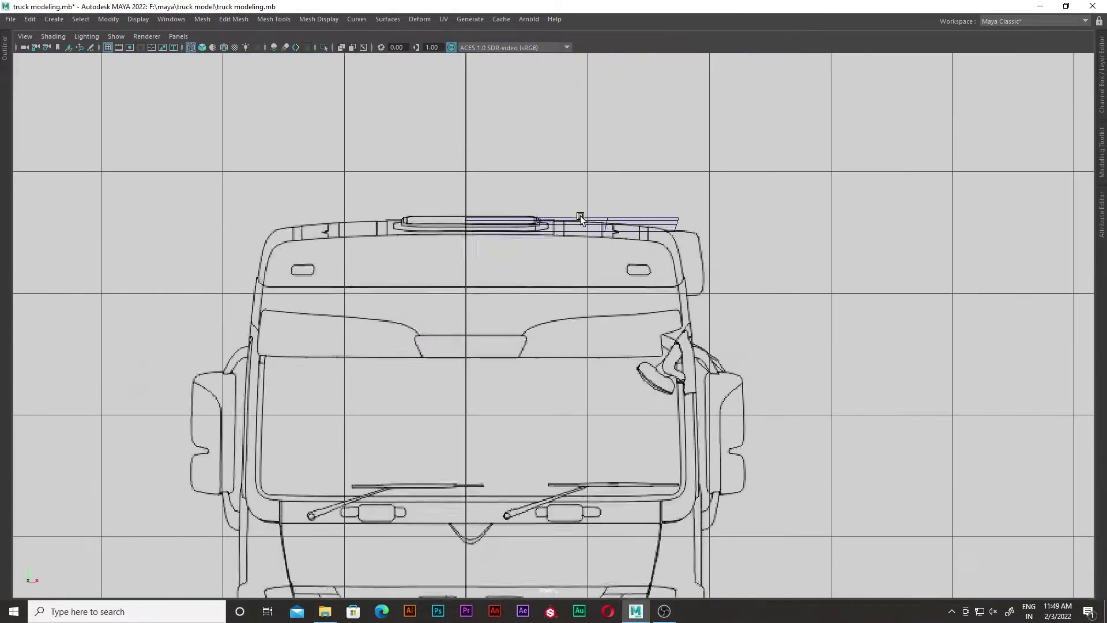
scroll(408, 242, up, 3)
key(ctrl+z)
key(space)
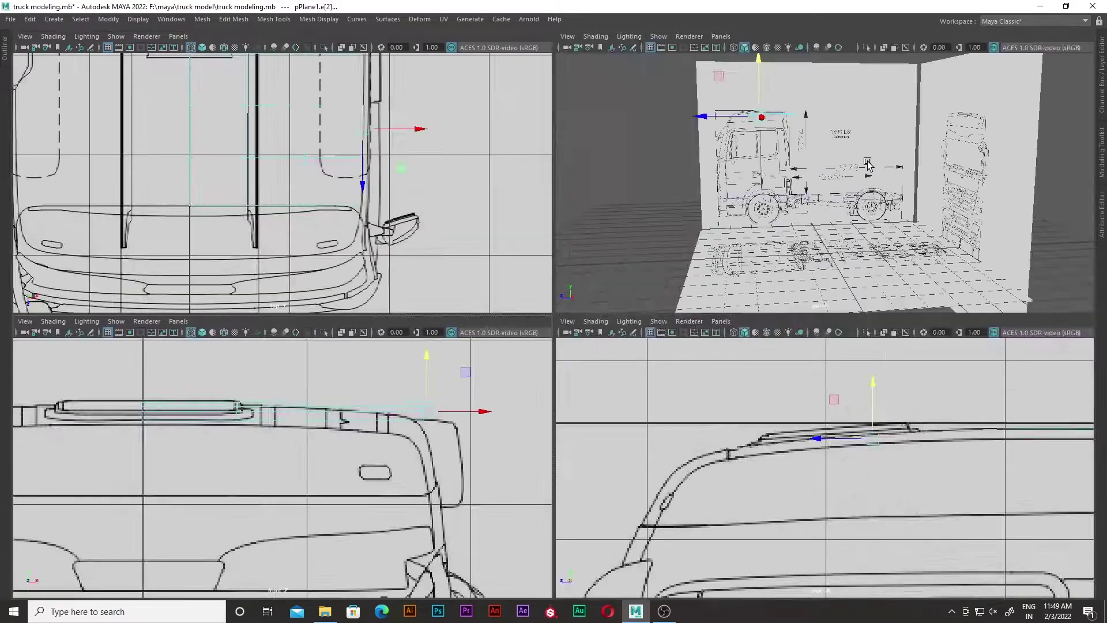
key(space)
scroll(612, 231, up, 2)
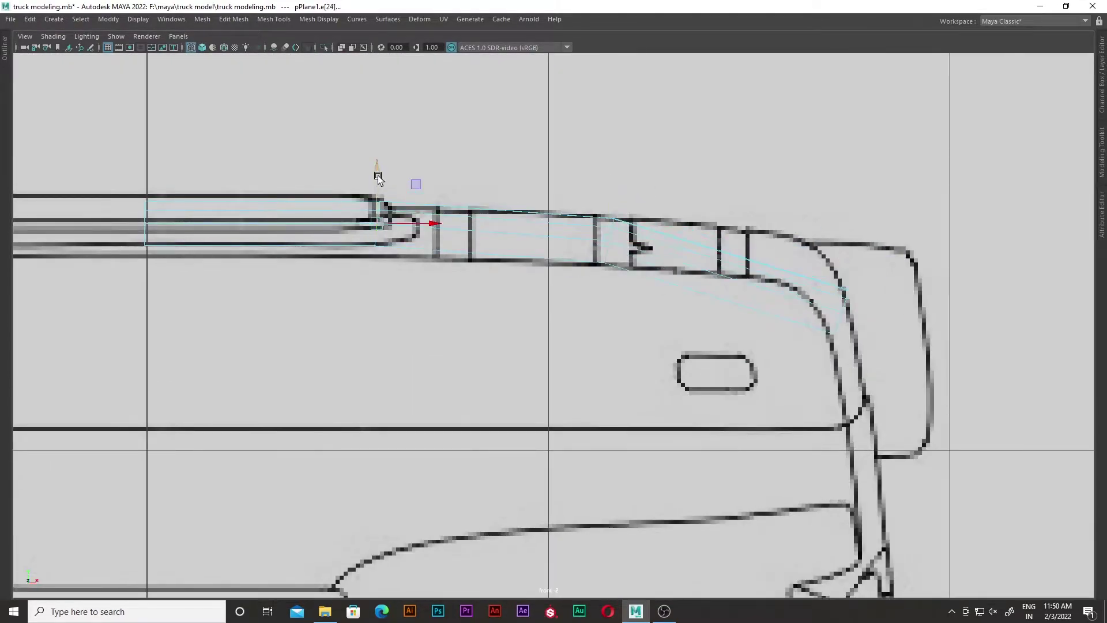
key(ctrl+z)
key(space)
key(space)
key(space)
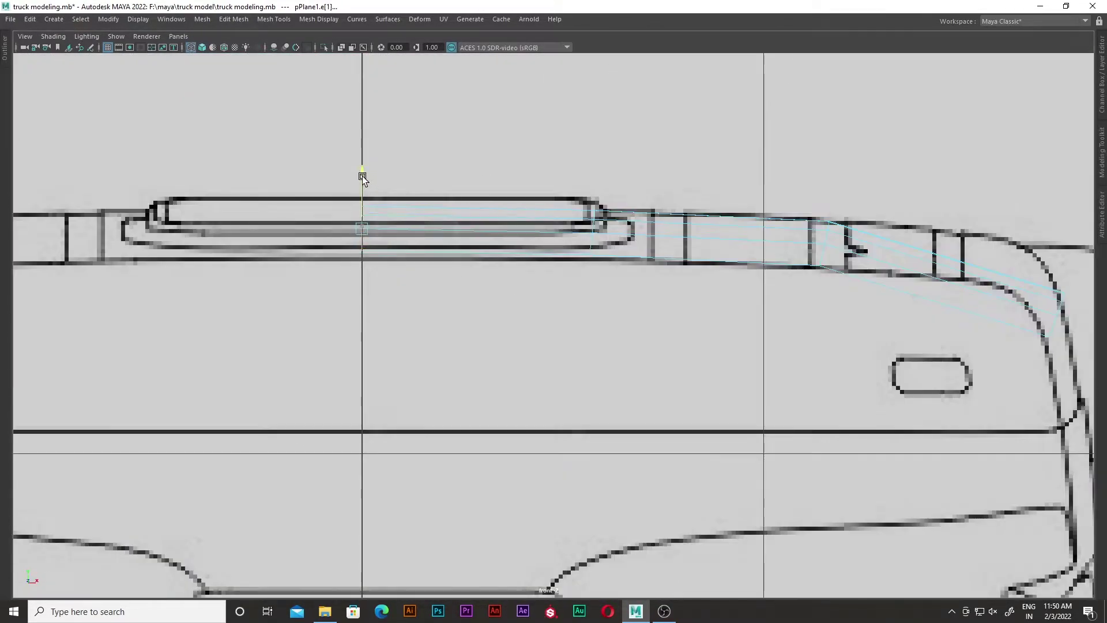
Insert edge loops across the roof plane
shift+right_drag(673, 248, 718, 329)
click(737, 389)
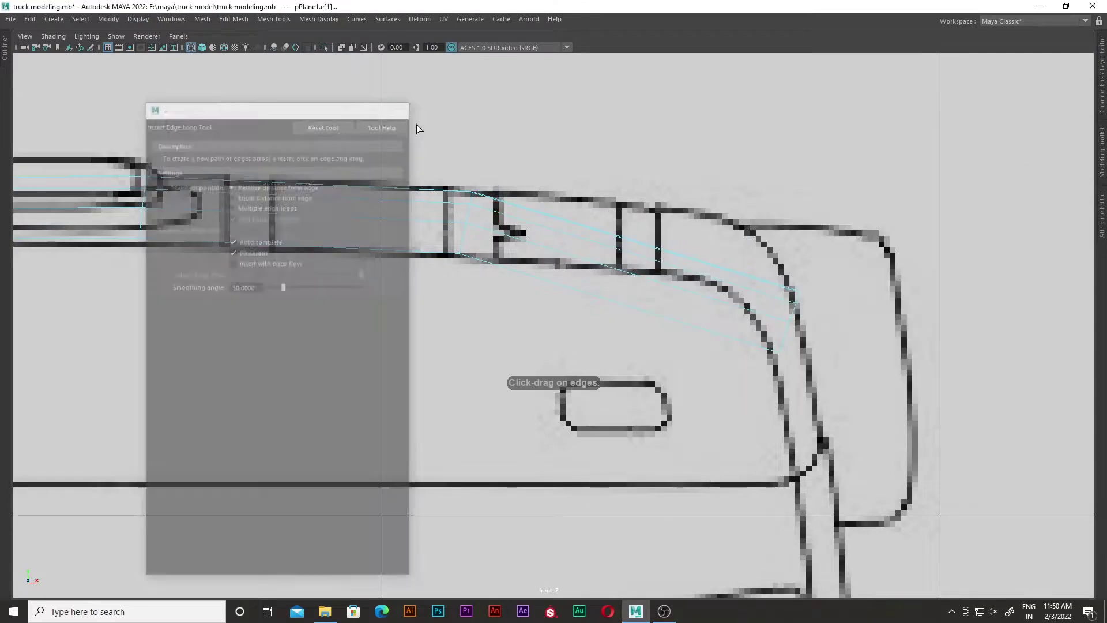
click(715, 281)
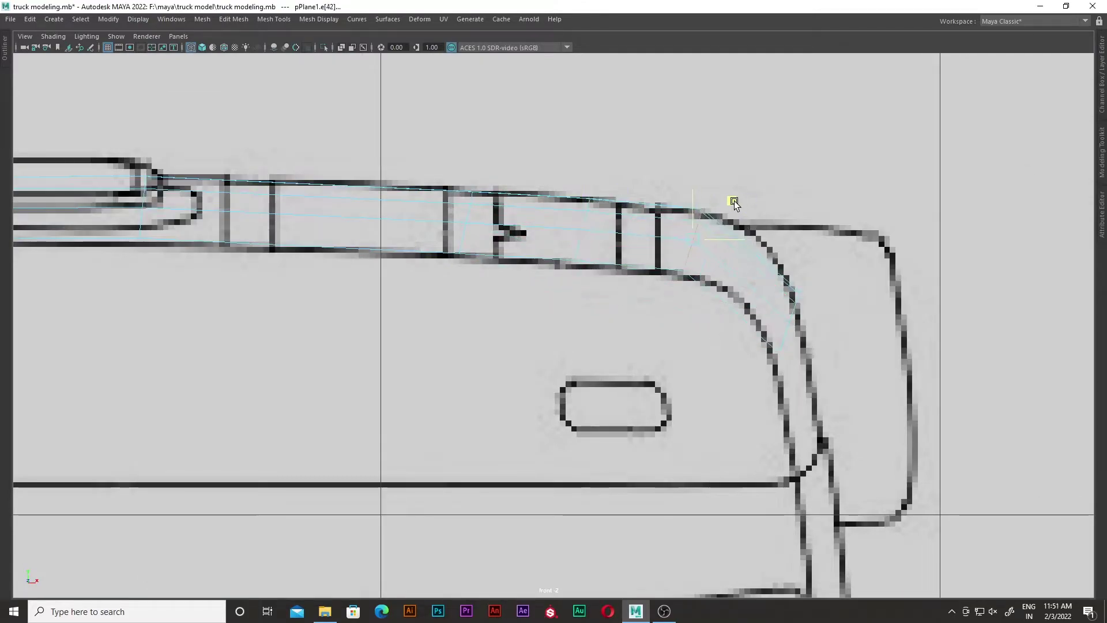
key(g)
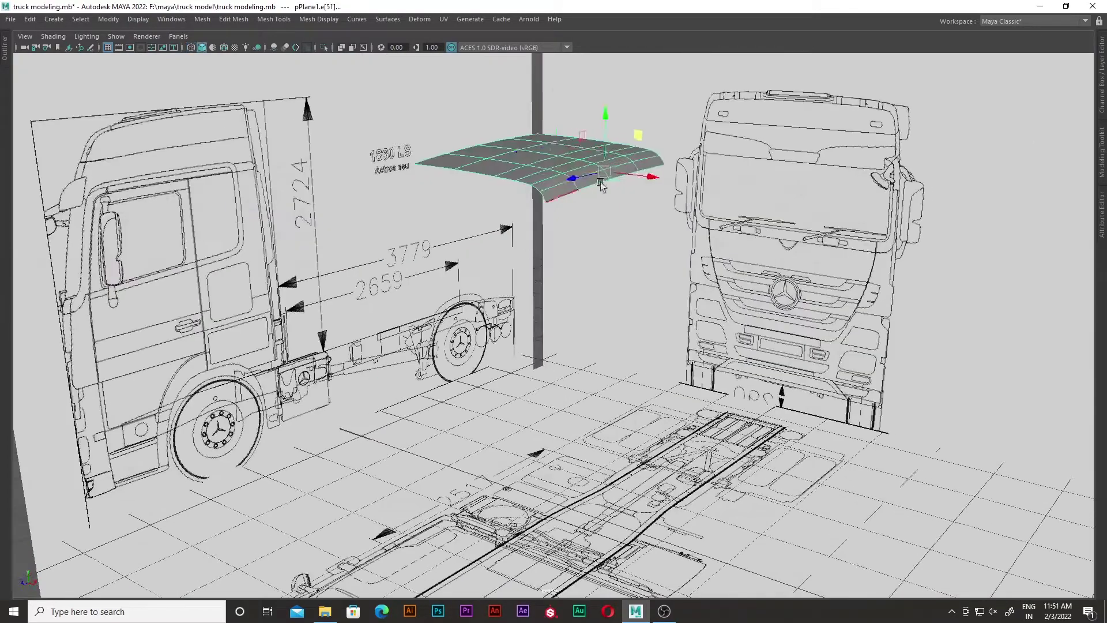
Select the cab mesh edges and spin an edge to follow the blueprint line
scroll(629, 312, up, 2)
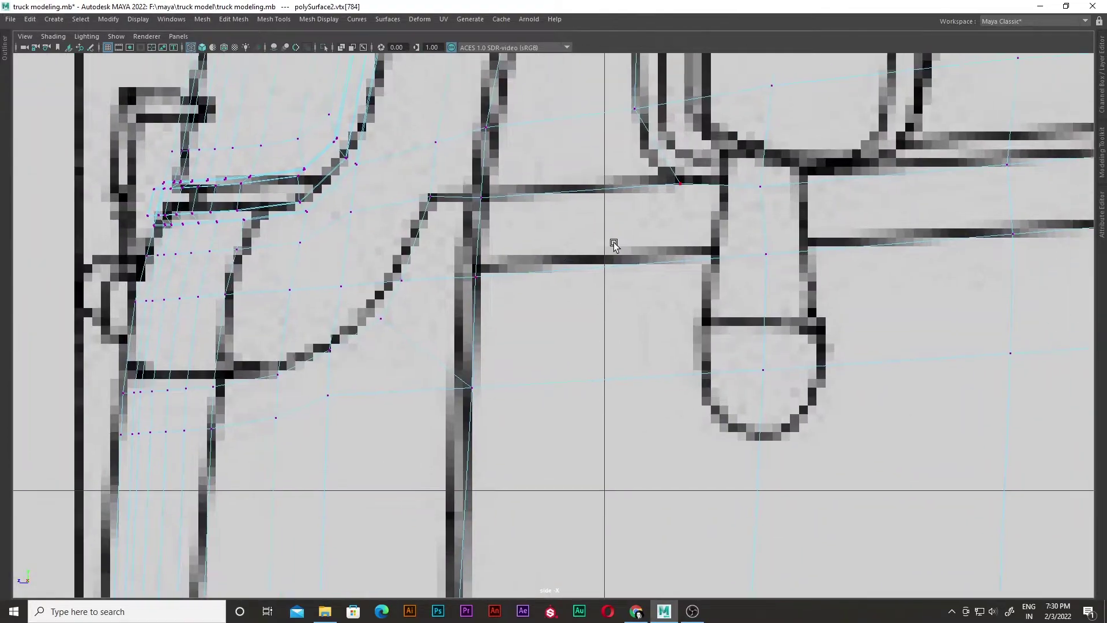
mouse_move(614, 243)
alt+middle_down()
mouse_move(631, 276)
mouse_move(545, 241)
alt+middle_up()
click(631, 276)
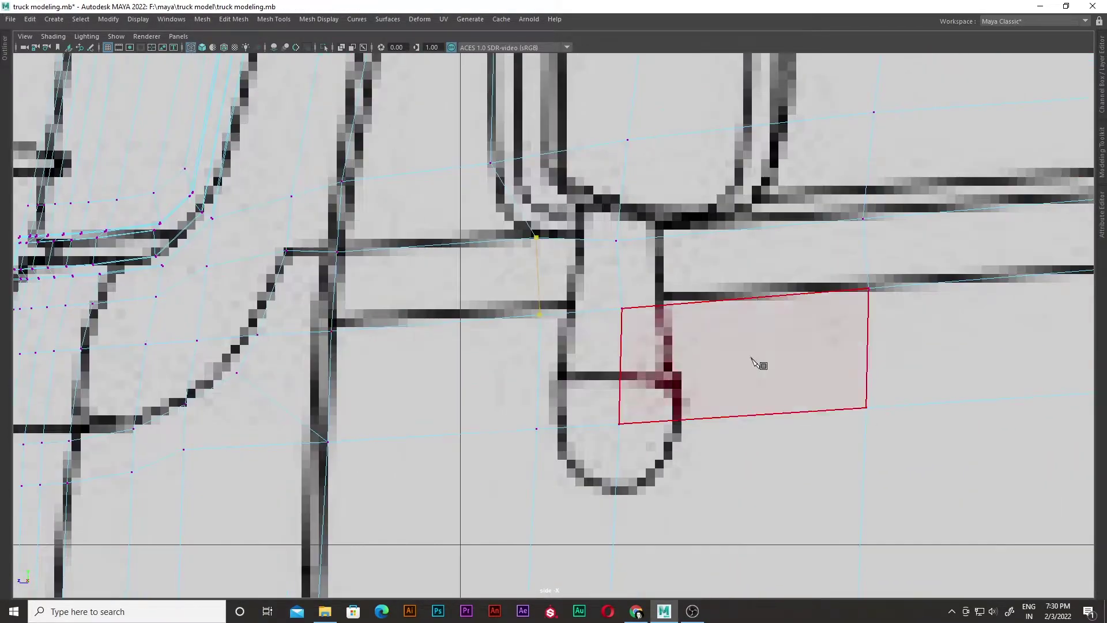
ctrl+alt+drag(759, 364, 862, 334)
click(613, 208)
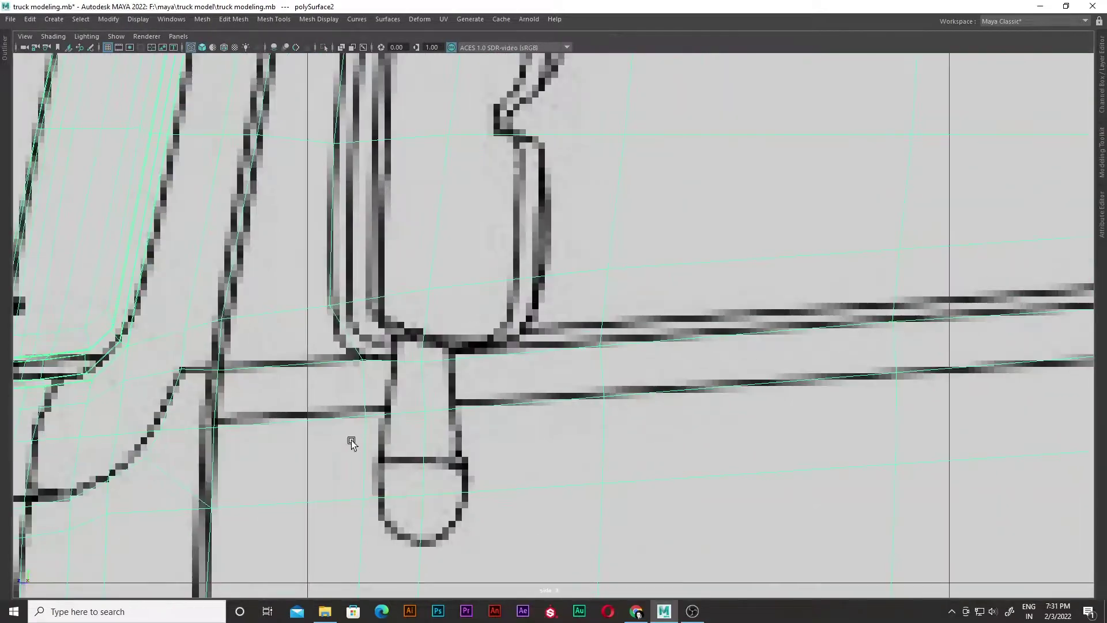
scroll(420, 345, up, 1)
alt+middle_drag(548, 348, 621, 327)
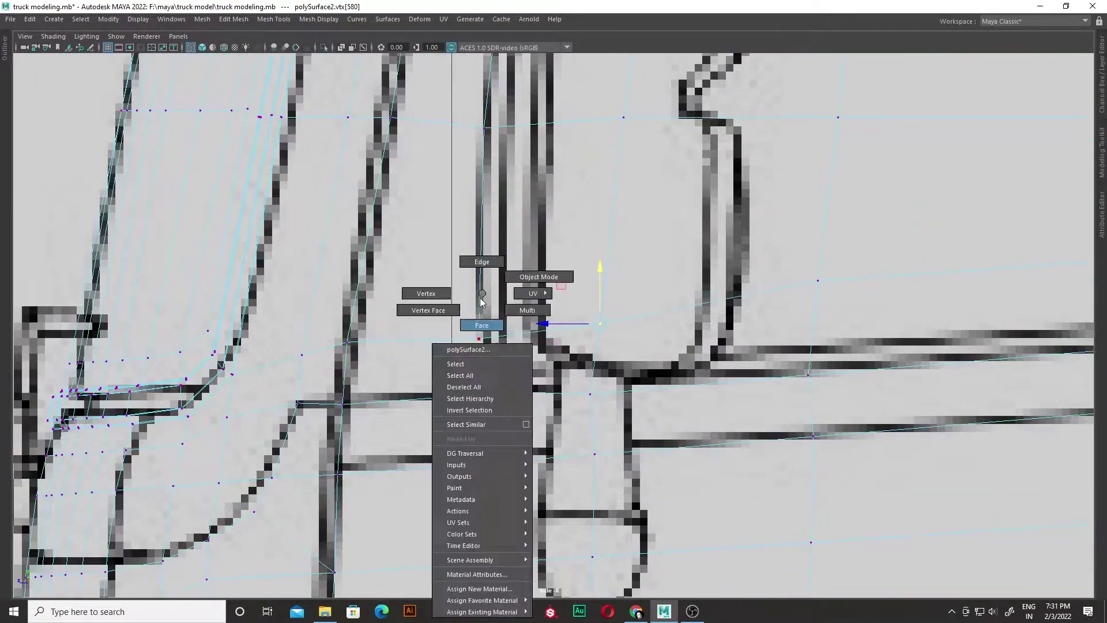
shift+right_drag(490, 323, 528, 391)
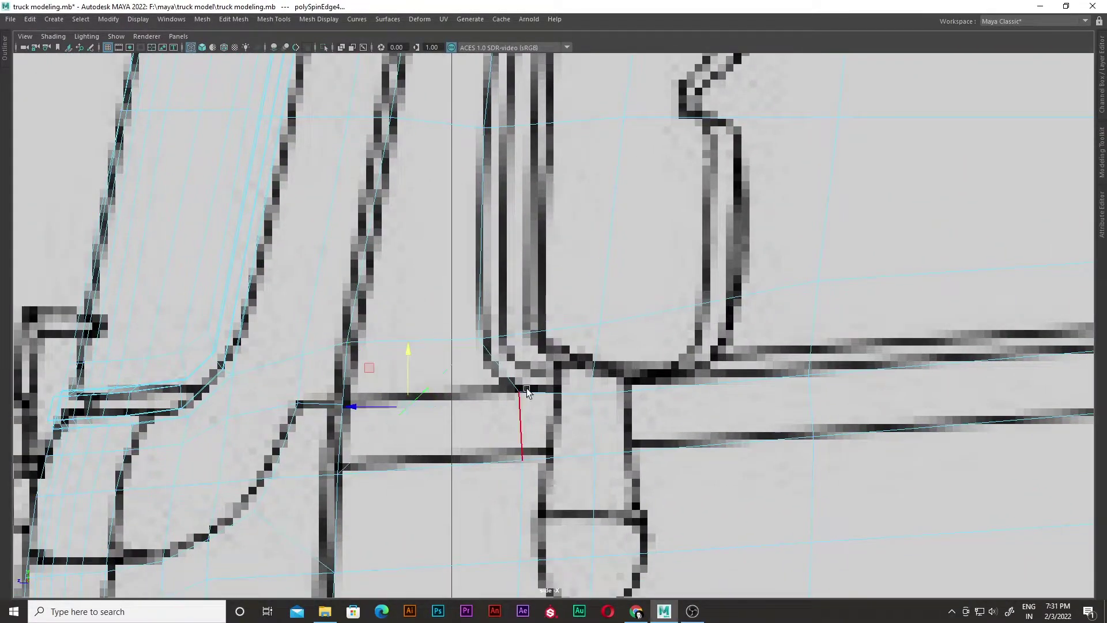
Select the run of vertical edges and the vertices near the door edge
double_click(517, 418)
scroll(523, 476, down, 1)
scroll(579, 390, down, 1)
click(828, 415)
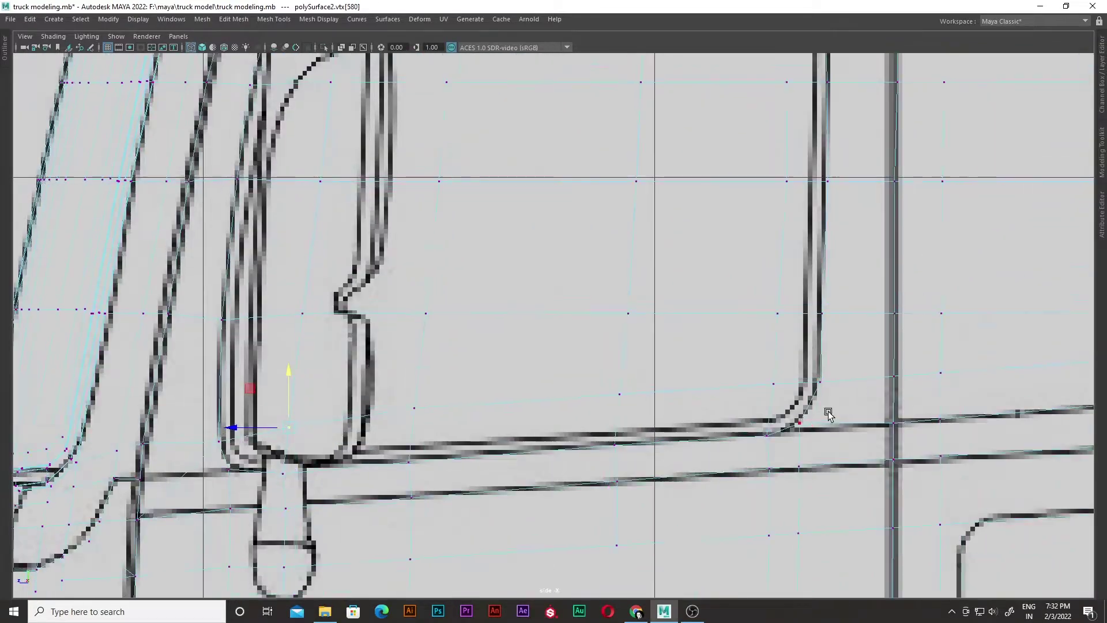
scroll(818, 382, up, 3)
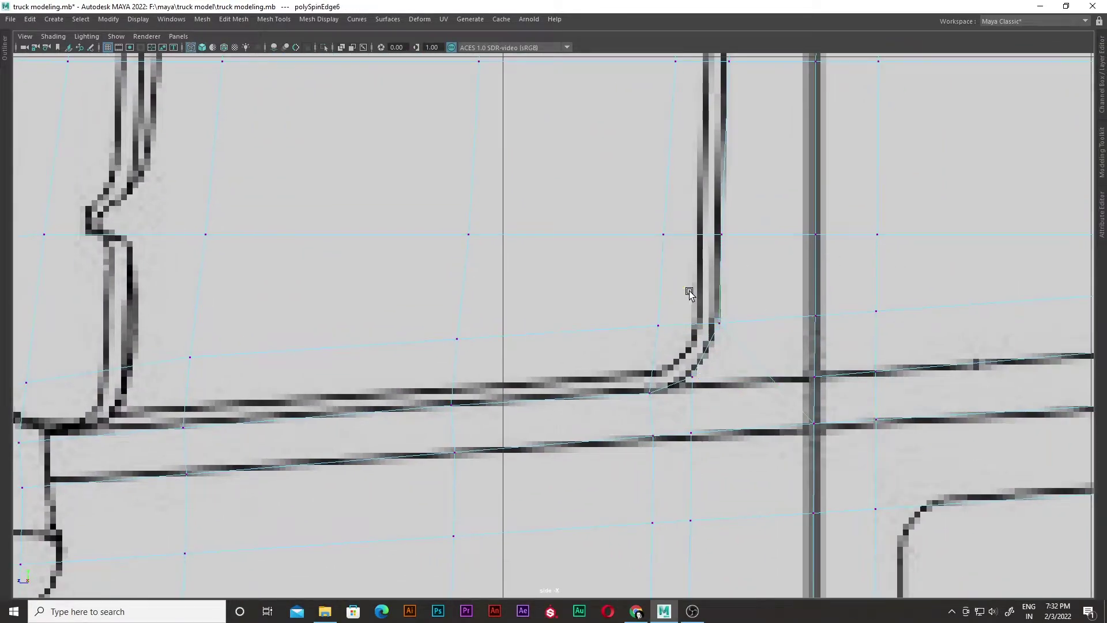
right_drag(695, 312, 876, 381)
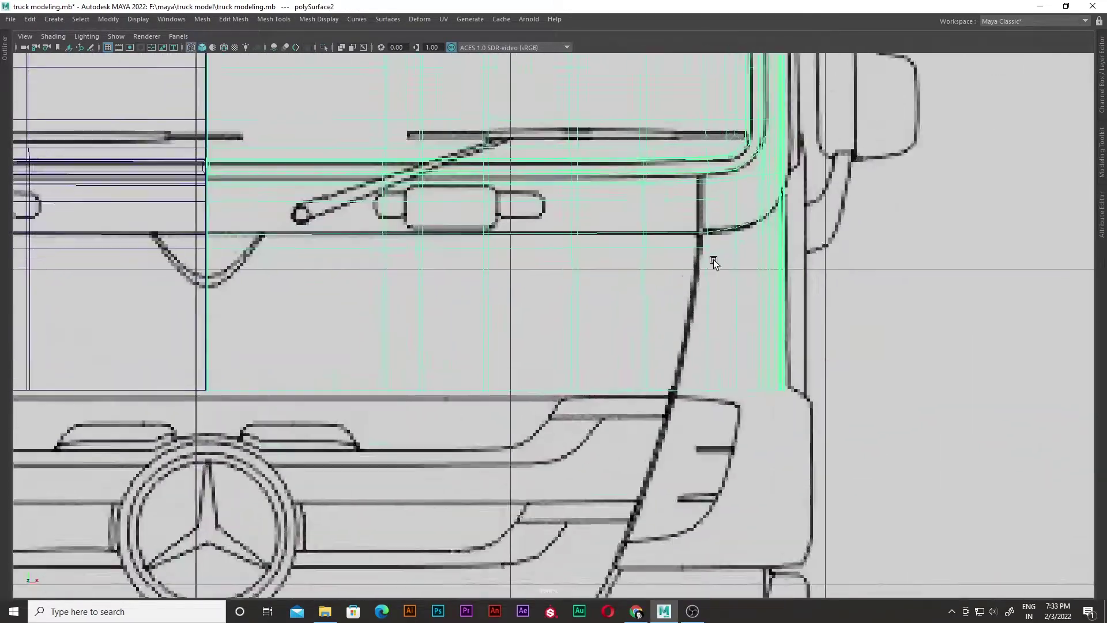
Add horizontal edge loops across the lower cab front
click(671, 301)
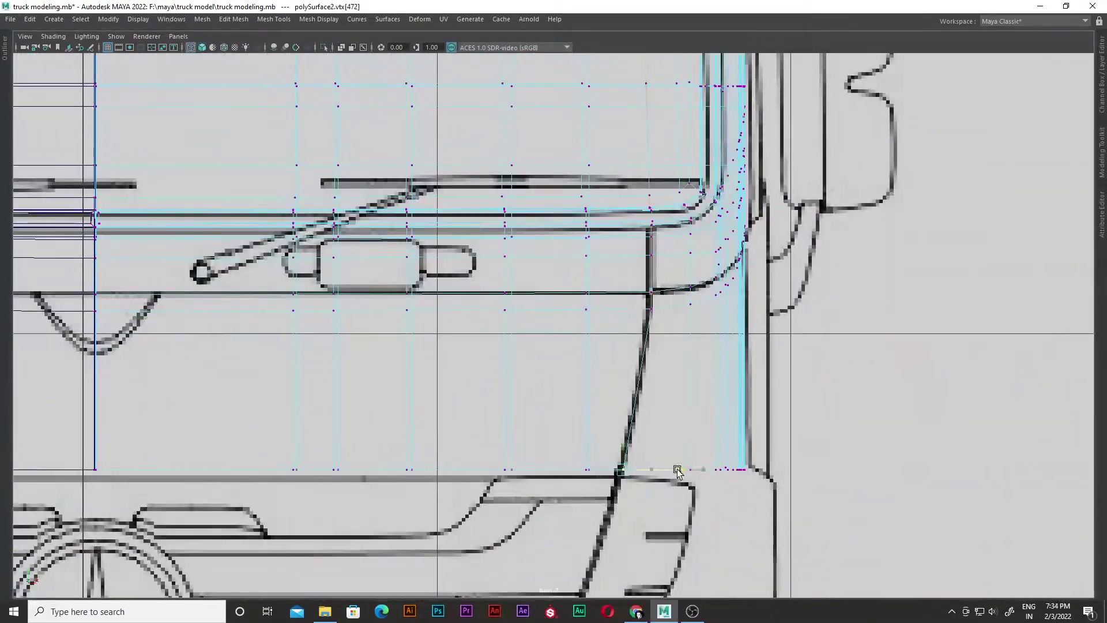
click(594, 322)
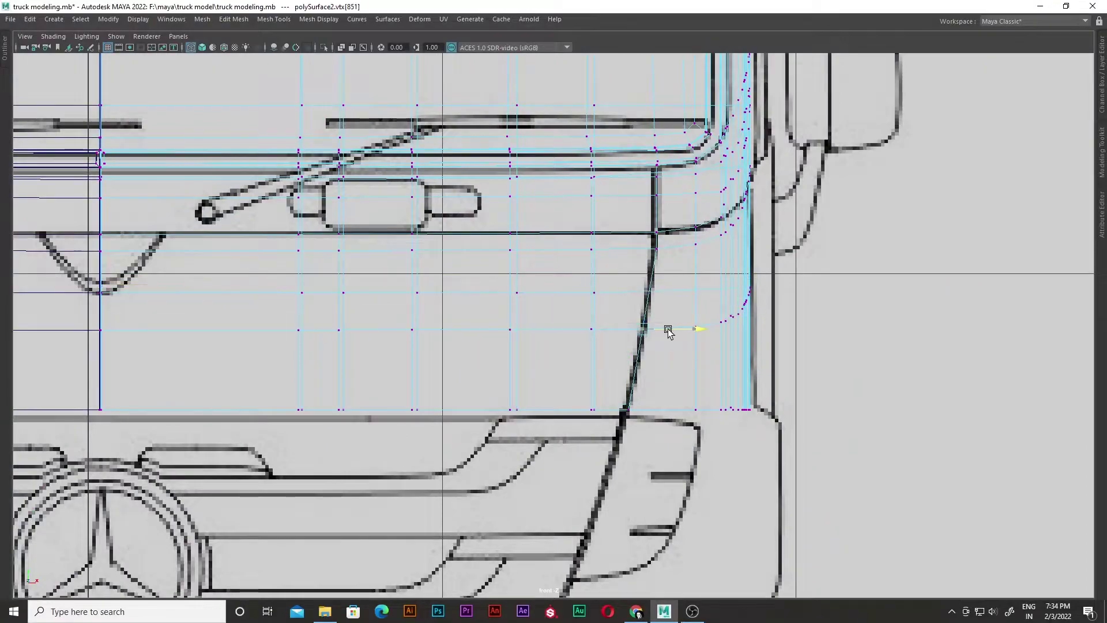
click(642, 257)
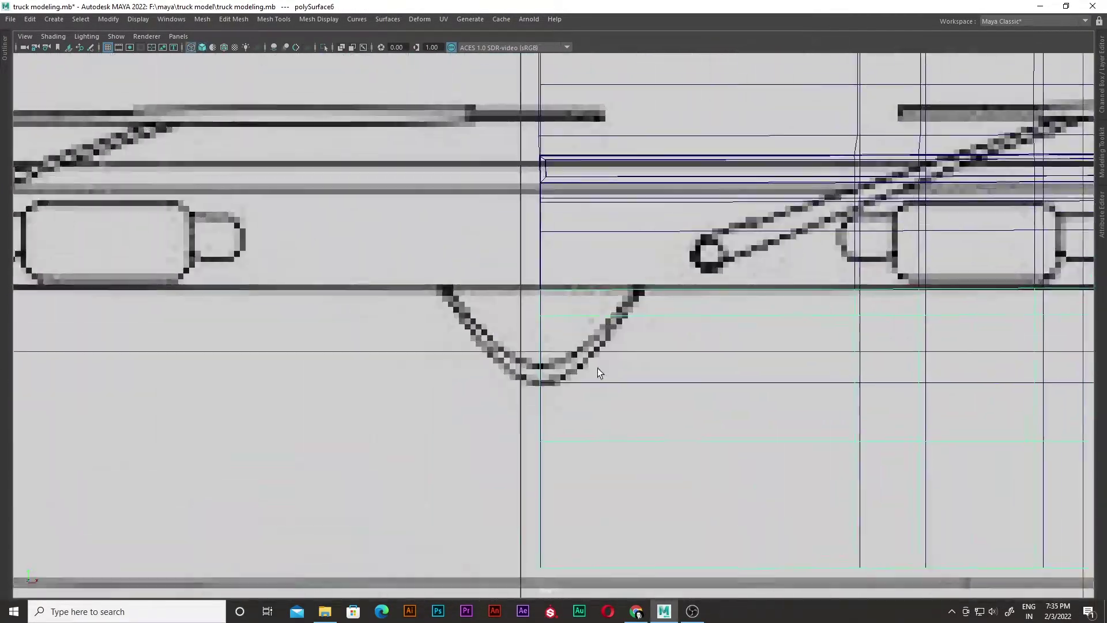
key(F9)
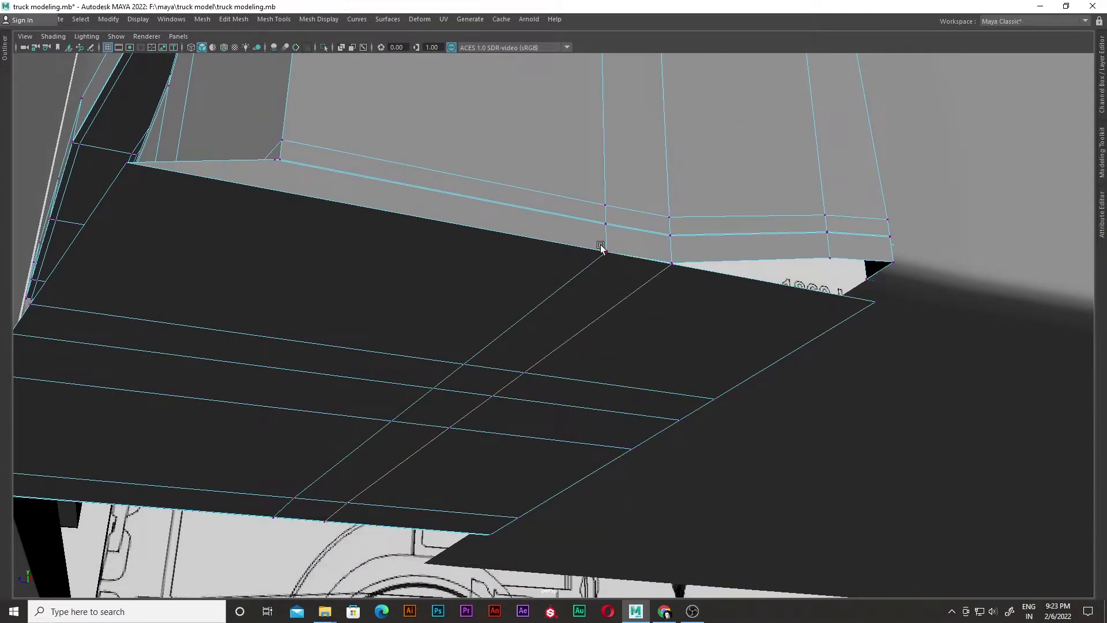
Adjust the corner vertex on the lower cab body
click(601, 248)
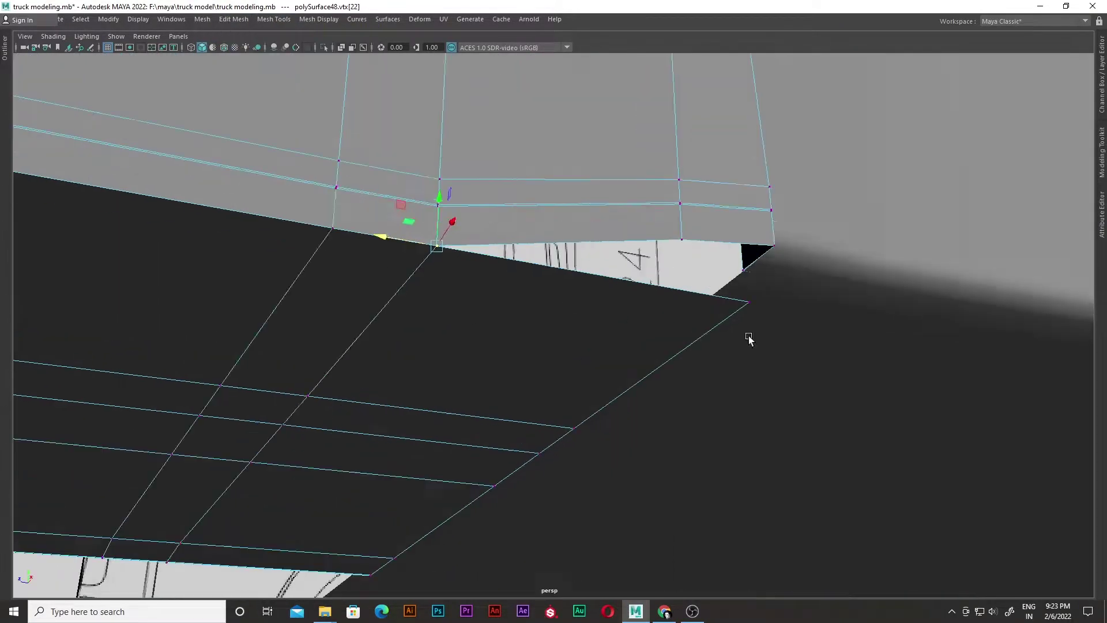
alt+drag(748, 337, 547, 308)
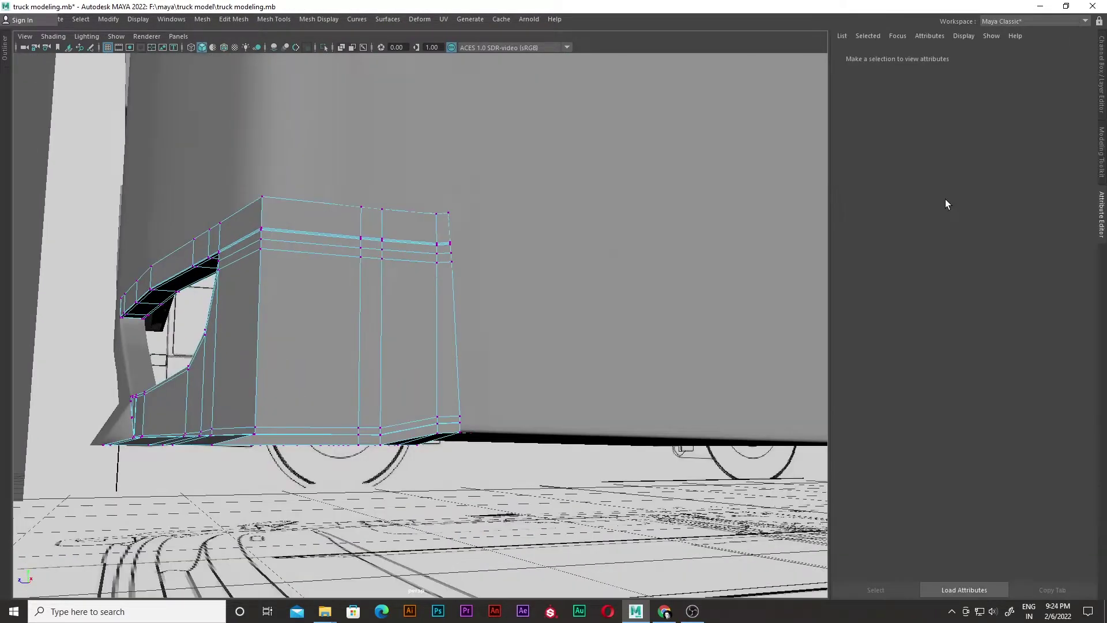
right_drag(438, 287, 404, 292)
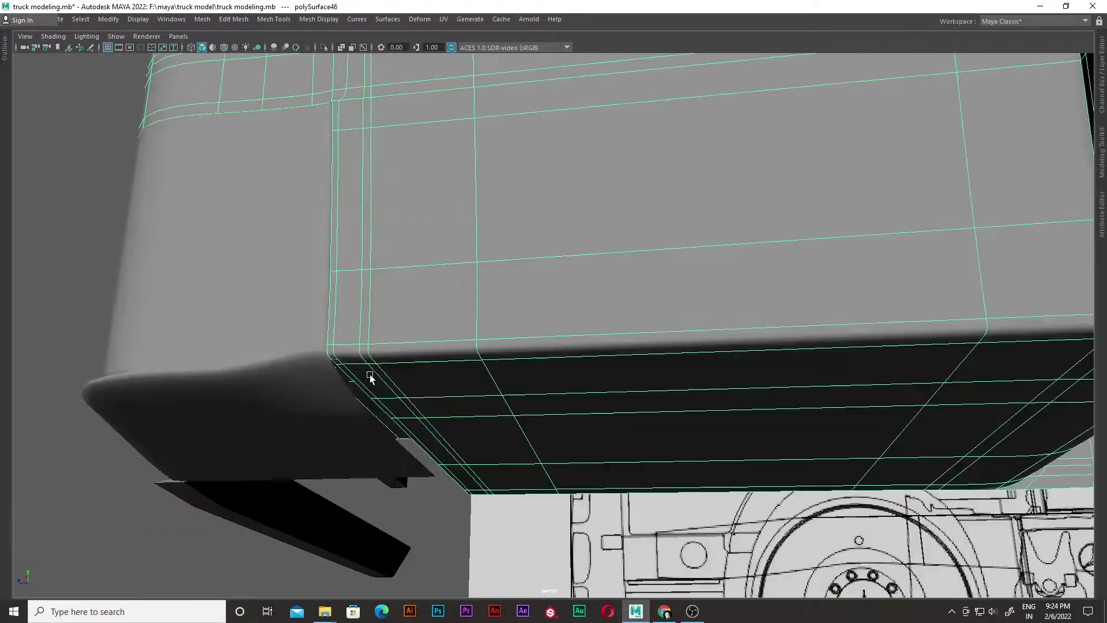
mouse_move(369, 375)
alt+mouse_down()
mouse_move(339, 413)
mouse_move(324, 344)
mouse_move(389, 311)
mouse_move(266, 292)
mouse_move(497, 390)
alt+mouse_up()
Select the vertical pillar's edge loop and apply a mesh operation to it
double_click(558, 226)
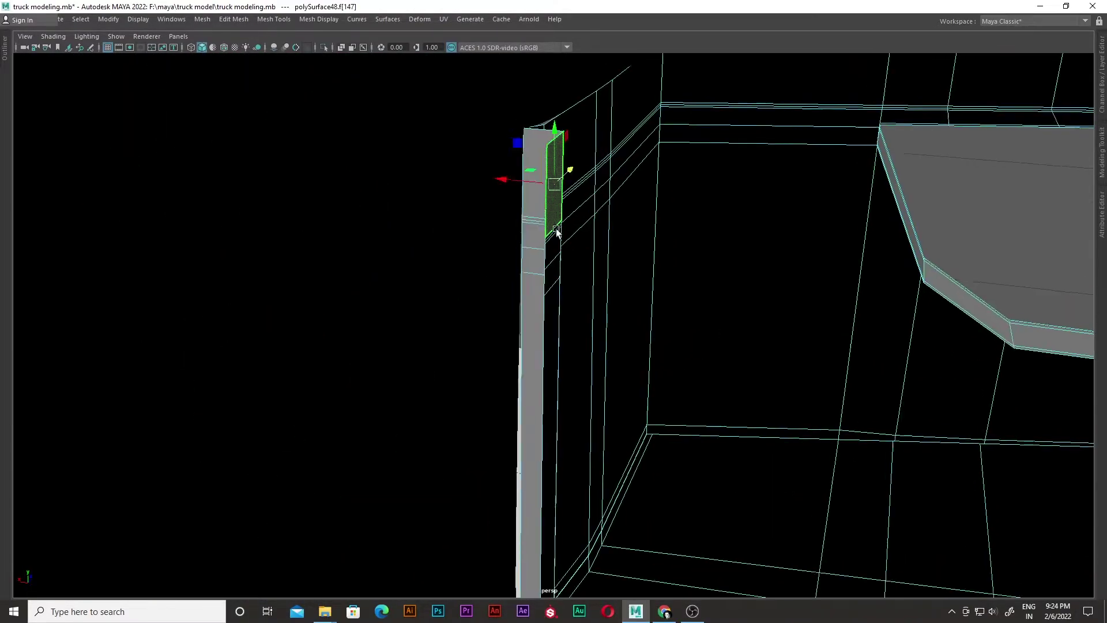
mouse_move(557, 226)
alt+mouse_down()
mouse_move(396, 346)
mouse_move(567, 433)
alt+mouse_up()
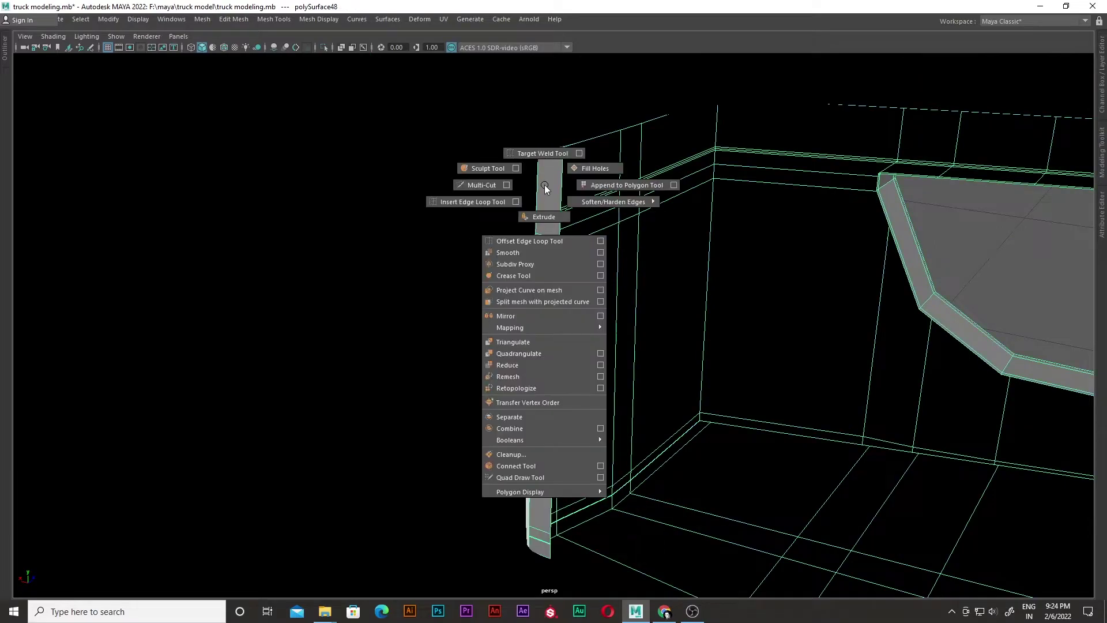
alt+drag(544, 375, 532, 199)
right_drag(497, 237, 497, 237)
mouse_move(497, 238)
alt+mouse_down()
mouse_move(511, 254)
mouse_move(449, 358)
mouse_move(516, 289)
mouse_move(546, 327)
mouse_move(477, 349)
mouse_move(434, 329)
mouse_move(698, 317)
alt+mouse_up()
scroll(327, 267, up, 5)
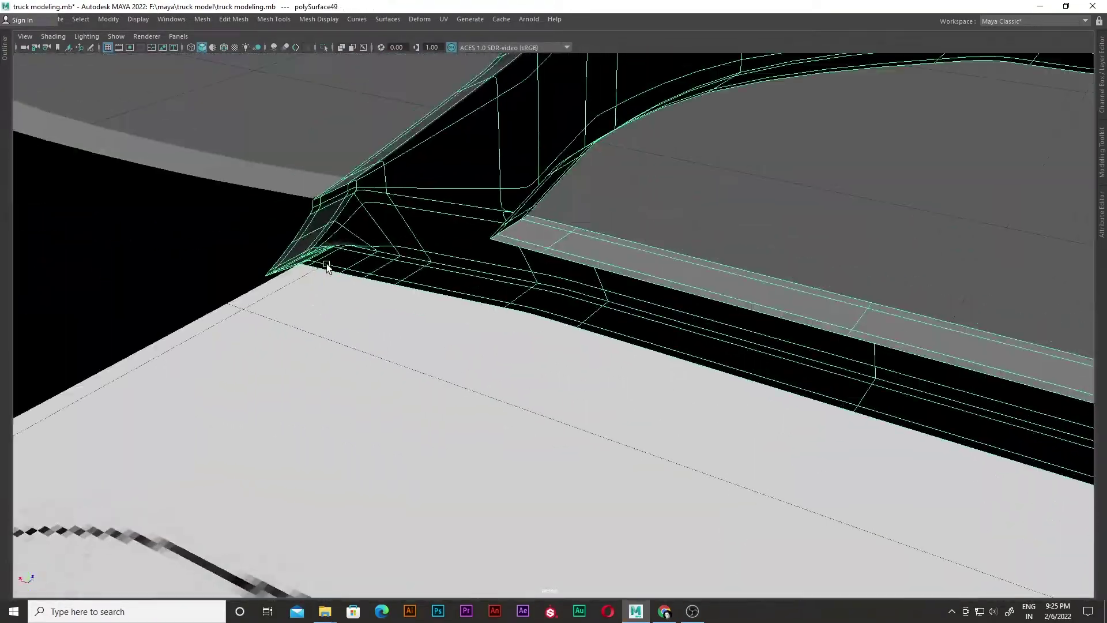
Extrude the lower cab panel's border edges and inspect the new corner panel
right_drag(337, 254, 334, 231)
mouse_move(411, 309)
alt+mouse_down()
mouse_move(461, 270)
mouse_move(453, 292)
alt+mouse_up()
scroll(384, 328, up, 5)
mouse_move(384, 329)
alt+mouse_down()
mouse_move(156, 353)
mouse_move(297, 291)
alt+mouse_up()
scroll(475, 371, up, 3)
mouse_move(474, 371)
alt+mouse_down()
mouse_move(449, 248)
mouse_move(312, 171)
alt+mouse_up()
alt+drag(471, 178, 457, 212)
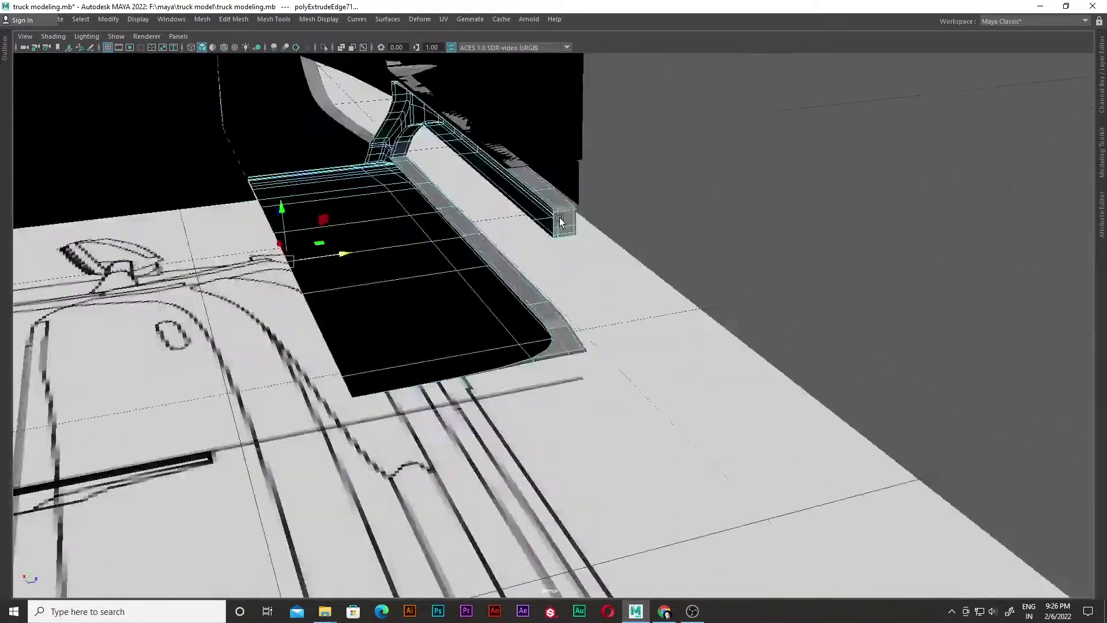
scroll(457, 212, up, 3)
right_drag(457, 213, 458, 248)
mouse_move(467, 260)
alt+mouse_down()
mouse_move(408, 106)
mouse_move(606, 223)
mouse_move(425, 202)
mouse_move(448, 257)
alt+mouse_up()
key(F8)
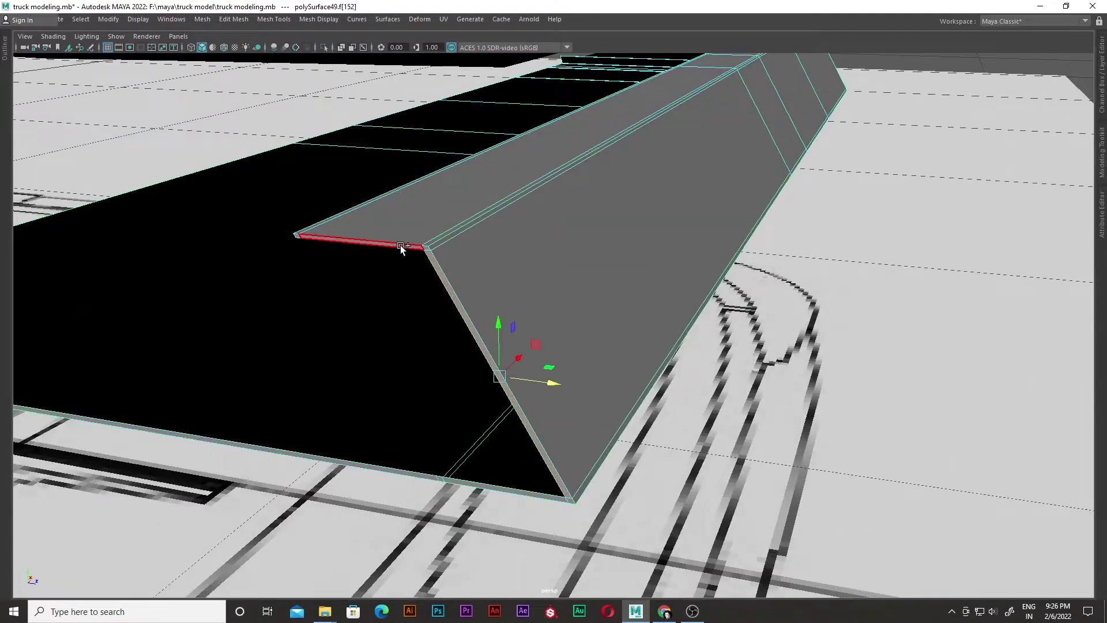
mouse_move(480, 306)
alt+mouse_down()
mouse_move(756, 344)
mouse_move(680, 326)
alt+mouse_up()
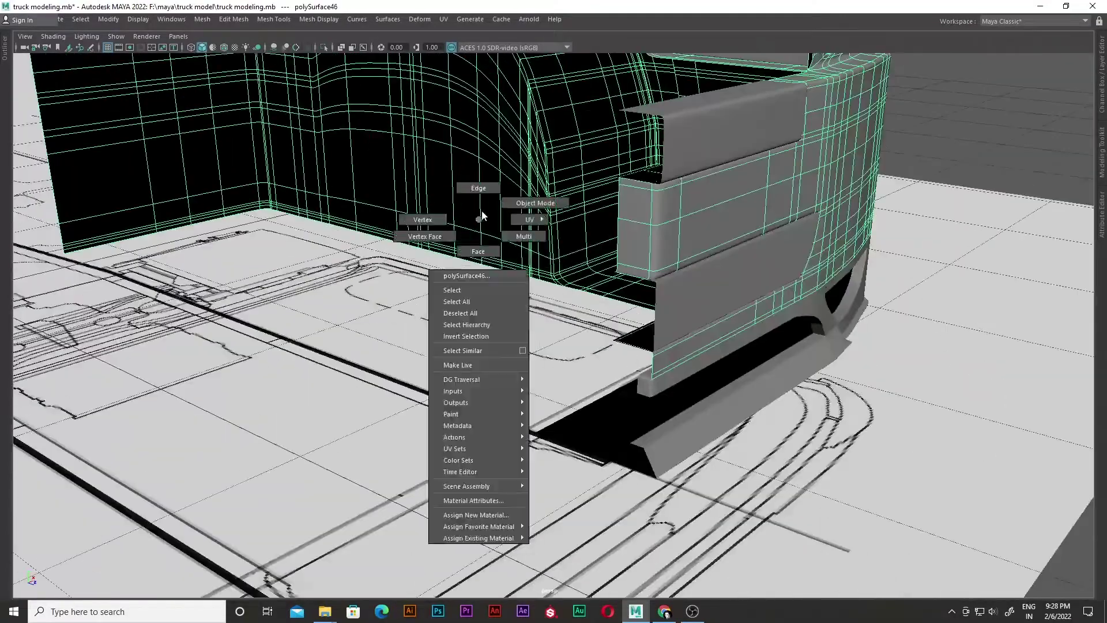
Select an edge along the cab floor and check the floor from several angles
right_drag(482, 217, 479, 188)
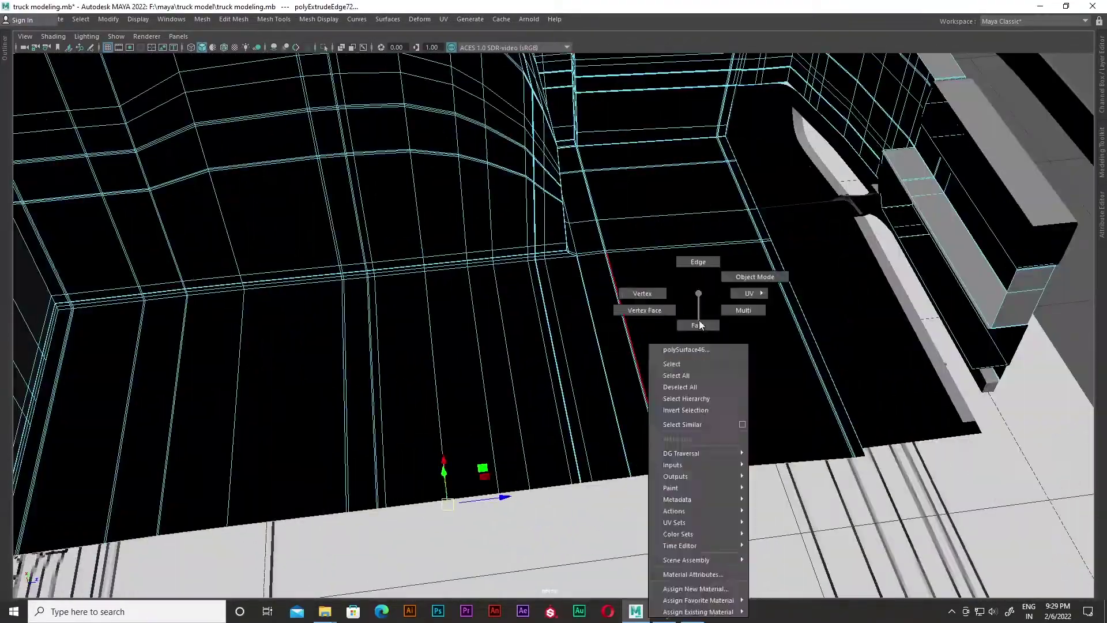
right_drag(699, 320, 487, 320)
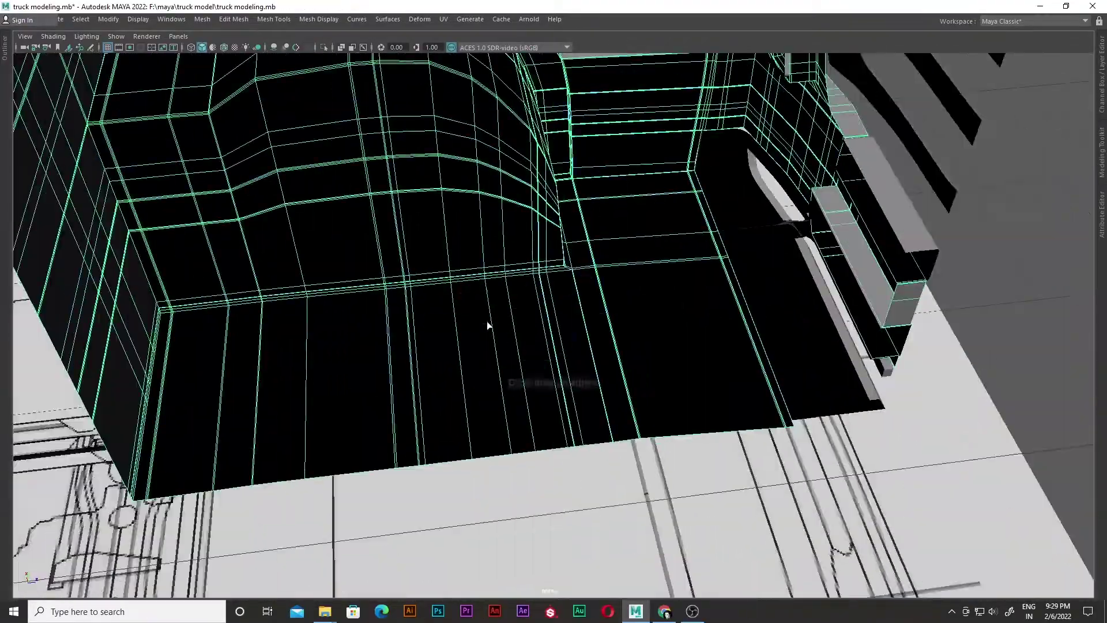
scroll(334, 275, up, 5)
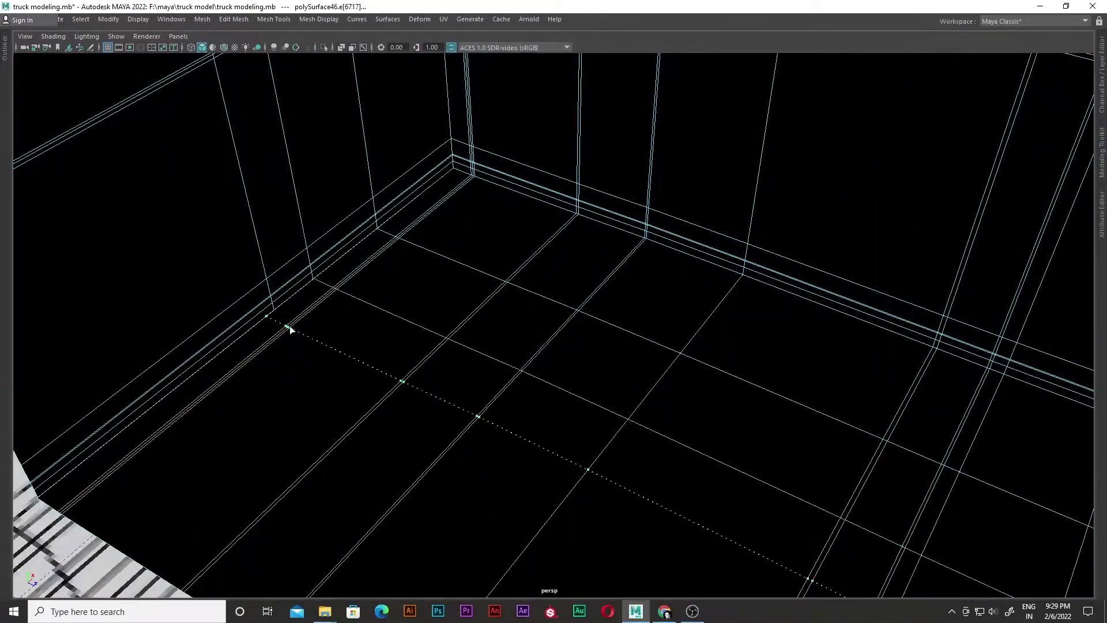
scroll(290, 330, down, 5)
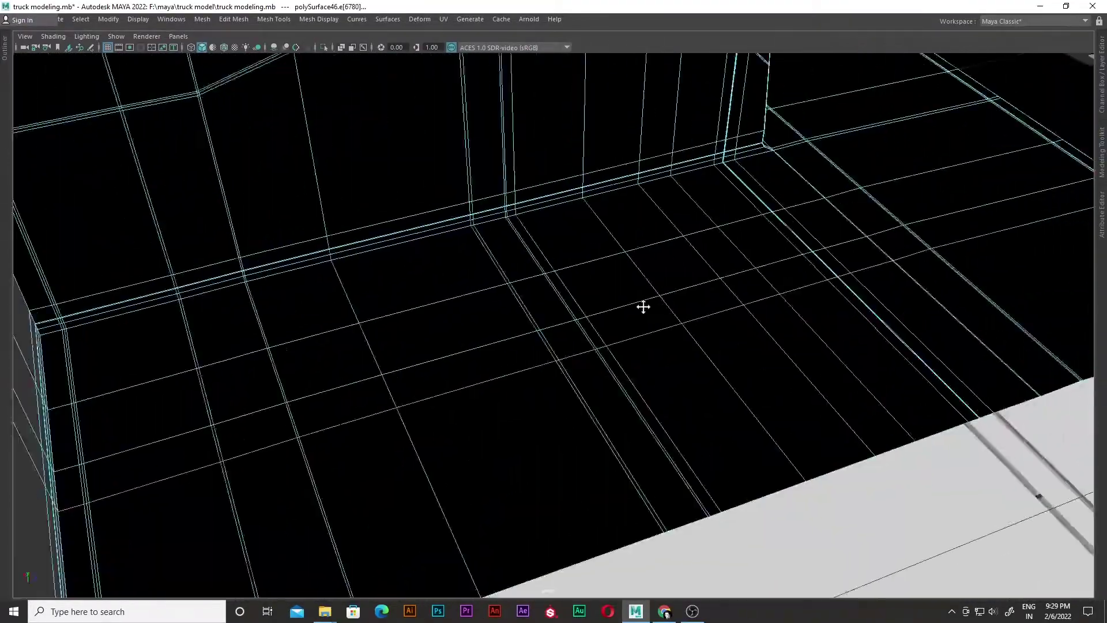
mouse_move(642, 304)
alt+mouse_down()
mouse_move(504, 402)
mouse_move(774, 346)
mouse_move(674, 400)
alt+mouse_up()
mouse_move(604, 206)
alt+mouse_down()
mouse_move(425, 324)
mouse_move(461, 329)
mouse_move(321, 371)
mouse_move(604, 309)
mouse_move(584, 292)
alt+mouse_up()
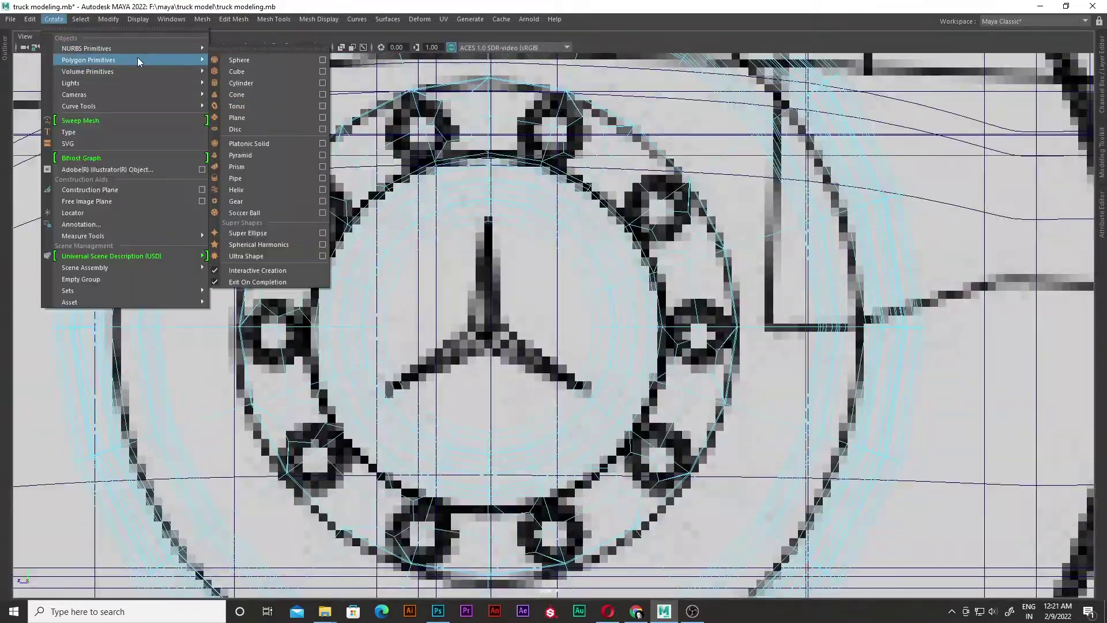
Refine the star plane's outline vertices to trace the blueprint's Mercedes logo
right_click(493, 292)
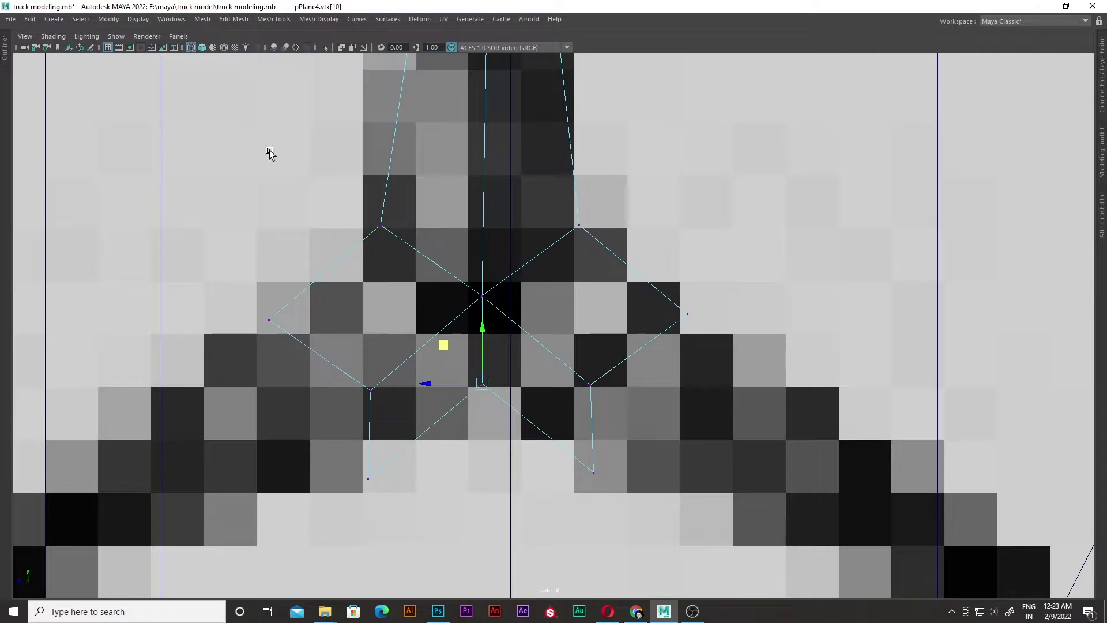
drag(570, 327, 609, 376)
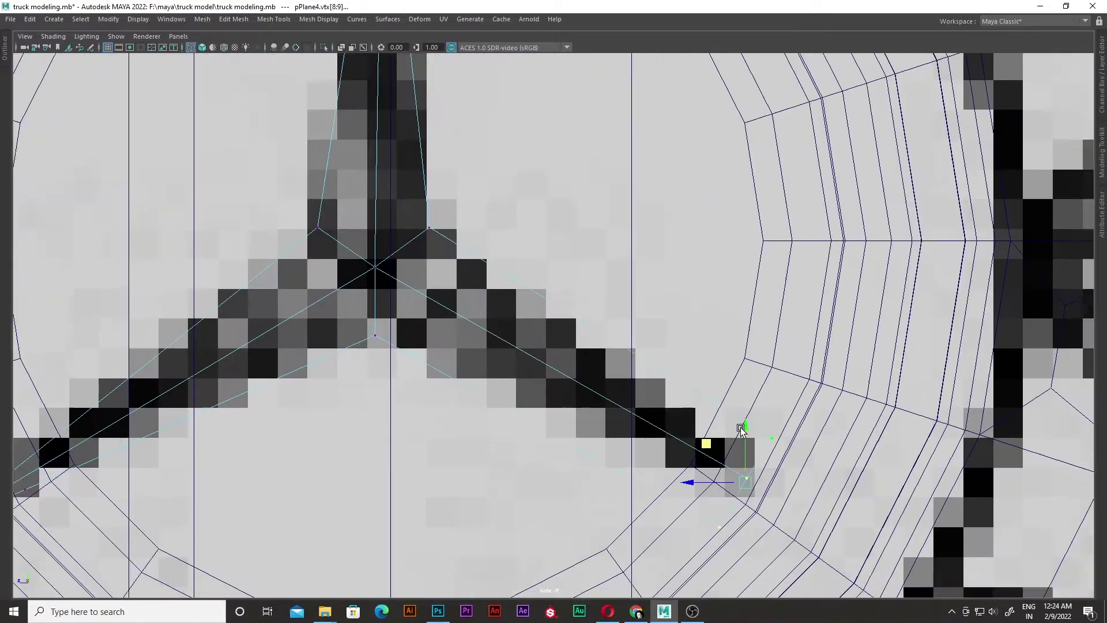
alt+middle_drag(742, 428, 667, 432)
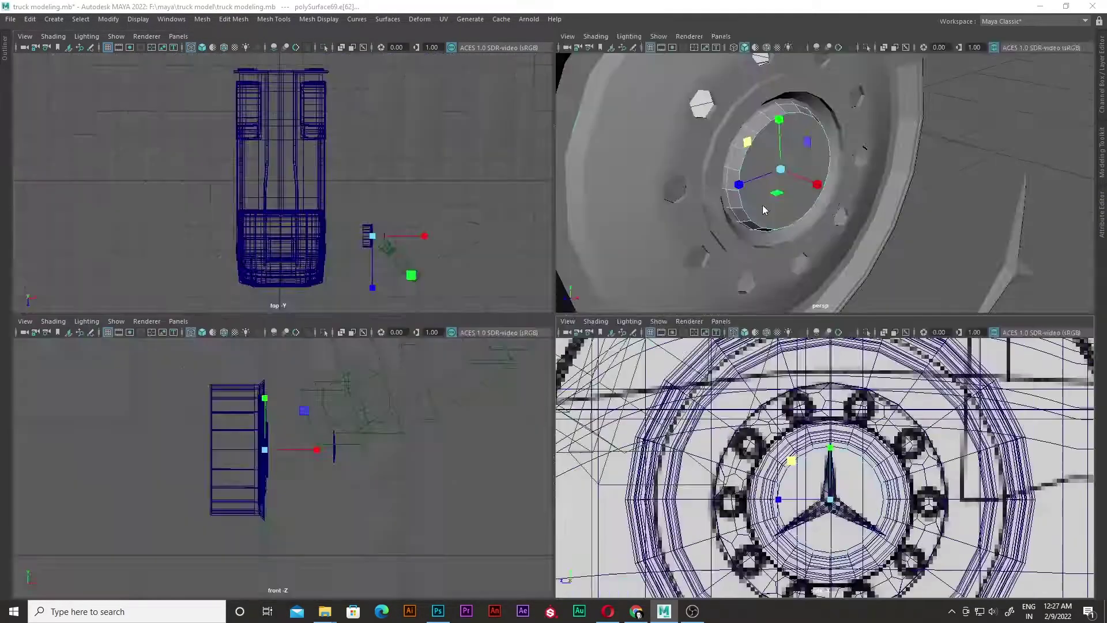
Inset the hub's centre face into a ring around the star emblem
mouse_move(418, 227)
shift+right_down()
mouse_move(392, 247)
mouse_move(461, 272)
shift+right_up()
drag(454, 284, 458, 288)
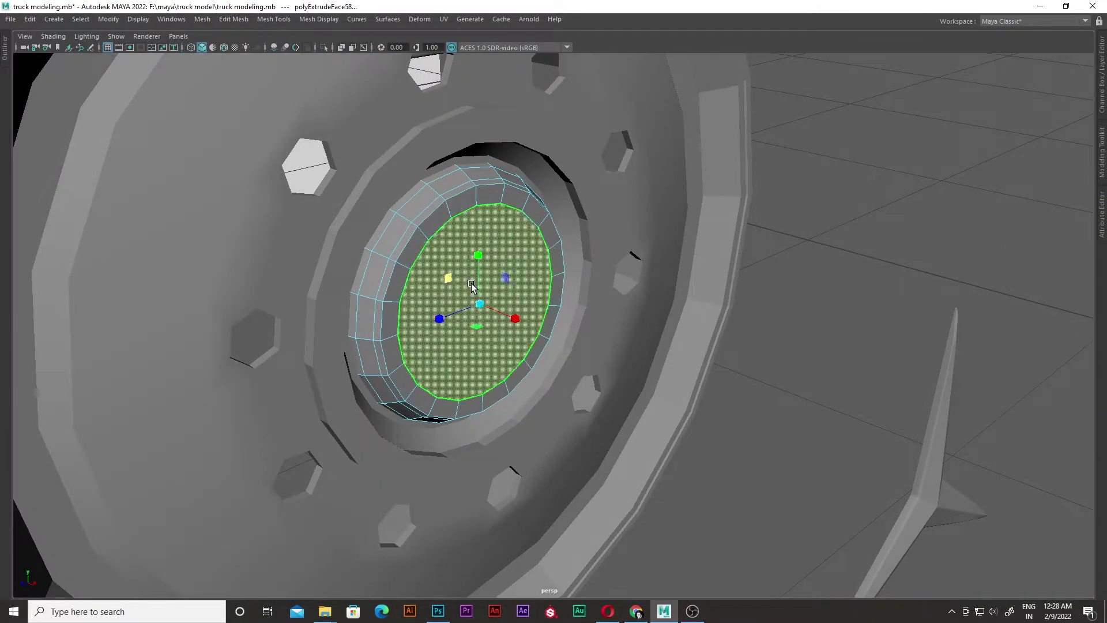
key(F8)
alt+drag(833, 310, 940, 327)
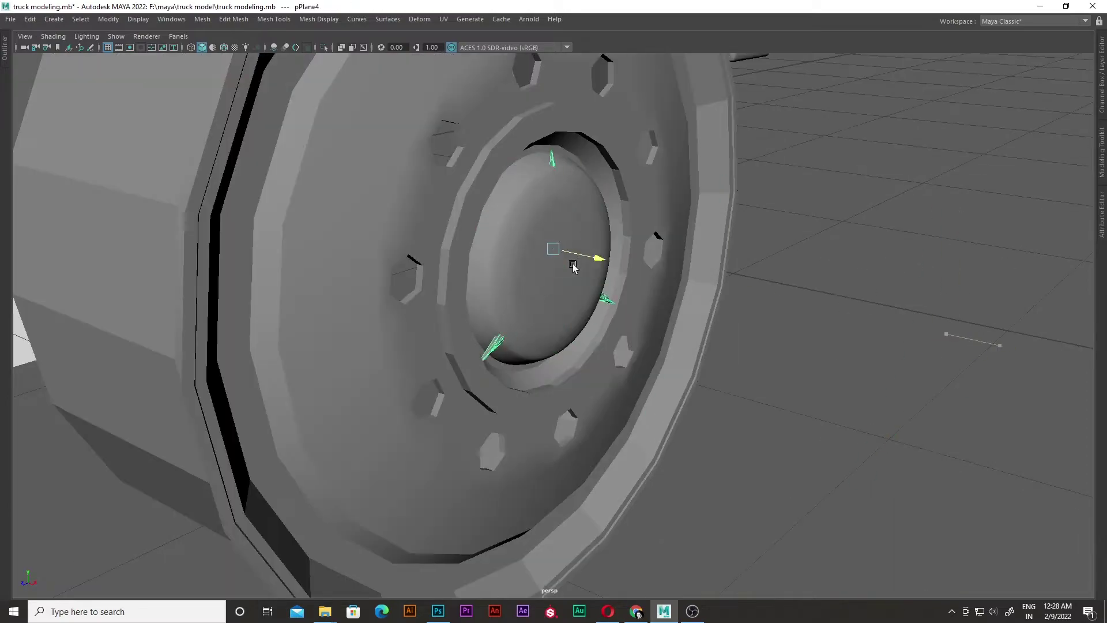
alt+drag(573, 266, 516, 304)
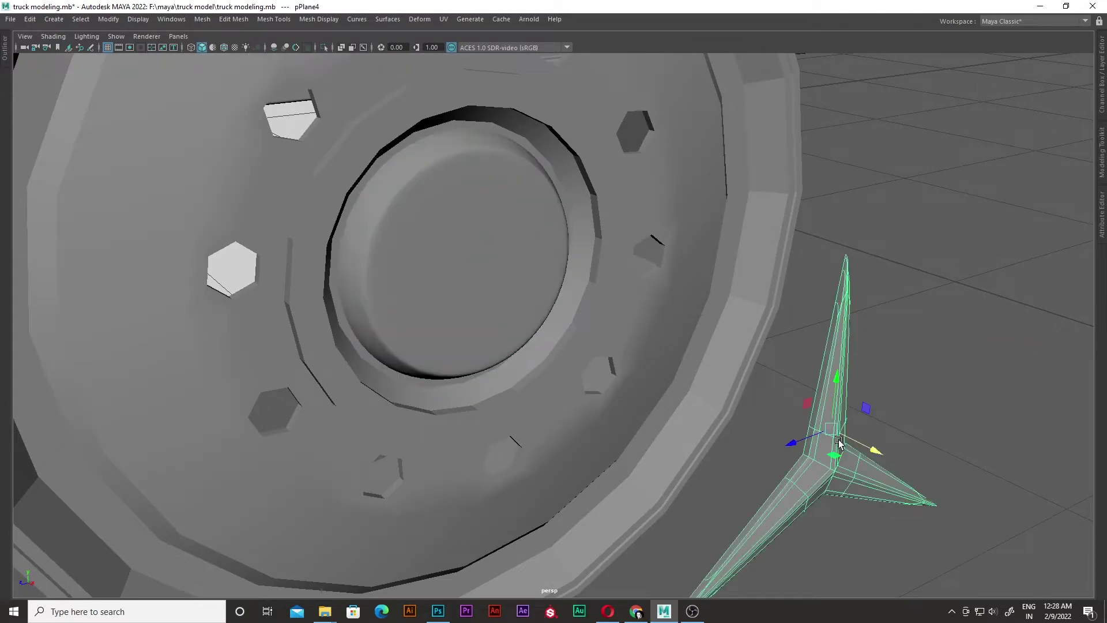
scroll(840, 441, down, 3)
mouse_move(544, 354)
alt+mouse_down()
mouse_move(688, 272)
mouse_move(920, 279)
alt+mouse_up()
Select the edge loops running around the wheel's tyre
click(489, 288)
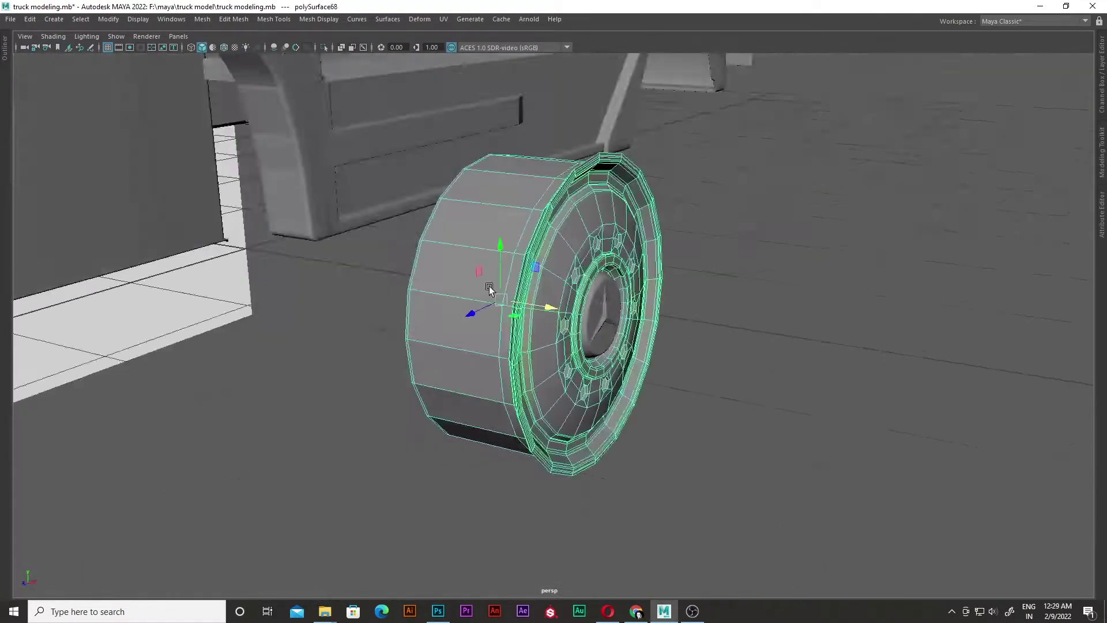
alt+drag(489, 288, 511, 234)
scroll(511, 234, up, 5)
right_drag(511, 234, 513, 261)
double_click(552, 283)
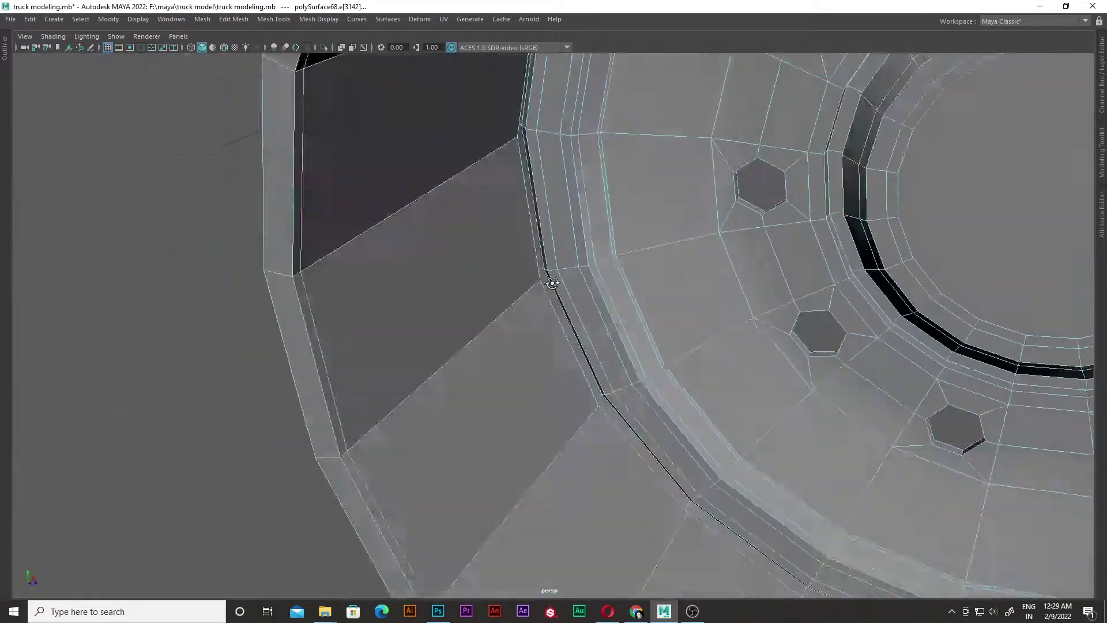
alt+drag(552, 283, 625, 264)
scroll(403, 264, up, 5)
mouse_move(403, 265)
alt+mouse_down()
mouse_move(380, 513)
mouse_move(395, 505)
alt+mouse_up()
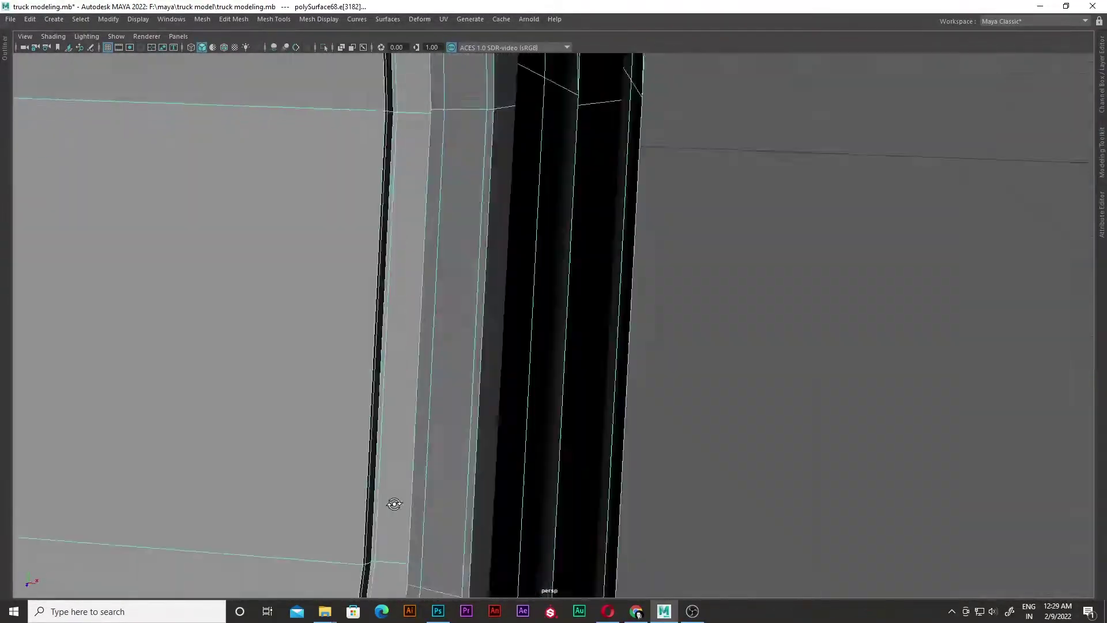
scroll(395, 504, down, 3)
alt+drag(457, 448, 442, 317)
Select the tyre's outer face loop and extract it as a separate tyre piece
scroll(442, 317, down, 5)
scroll(451, 272, up, 2)
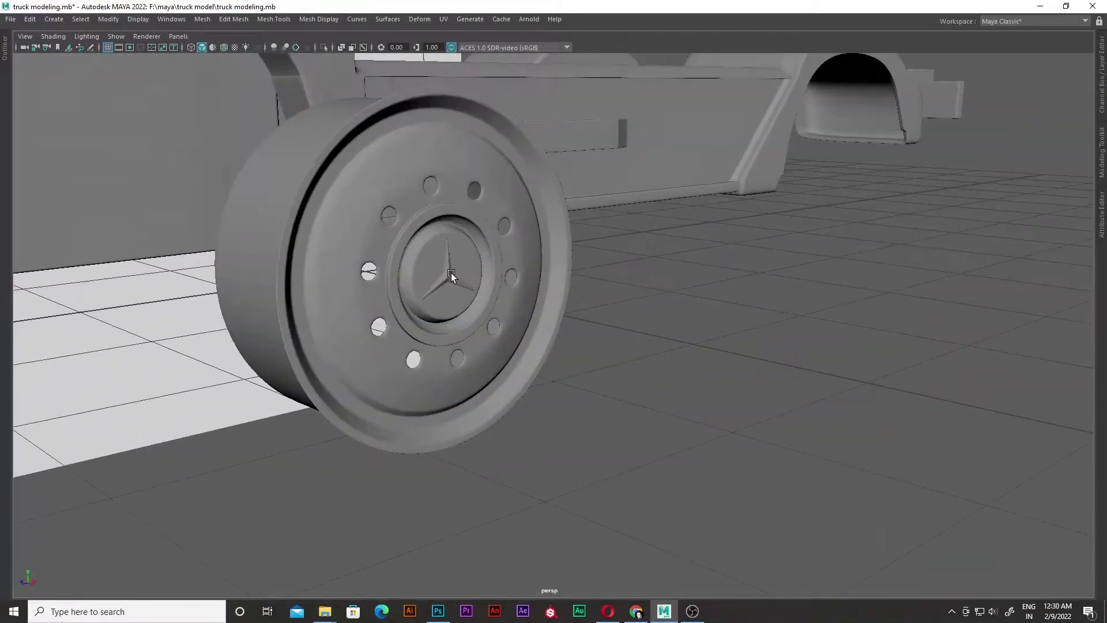
scroll(451, 272, down, 5)
scroll(638, 395, up, 5)
scroll(647, 366, down, 5)
click(577, 369)
key(f)
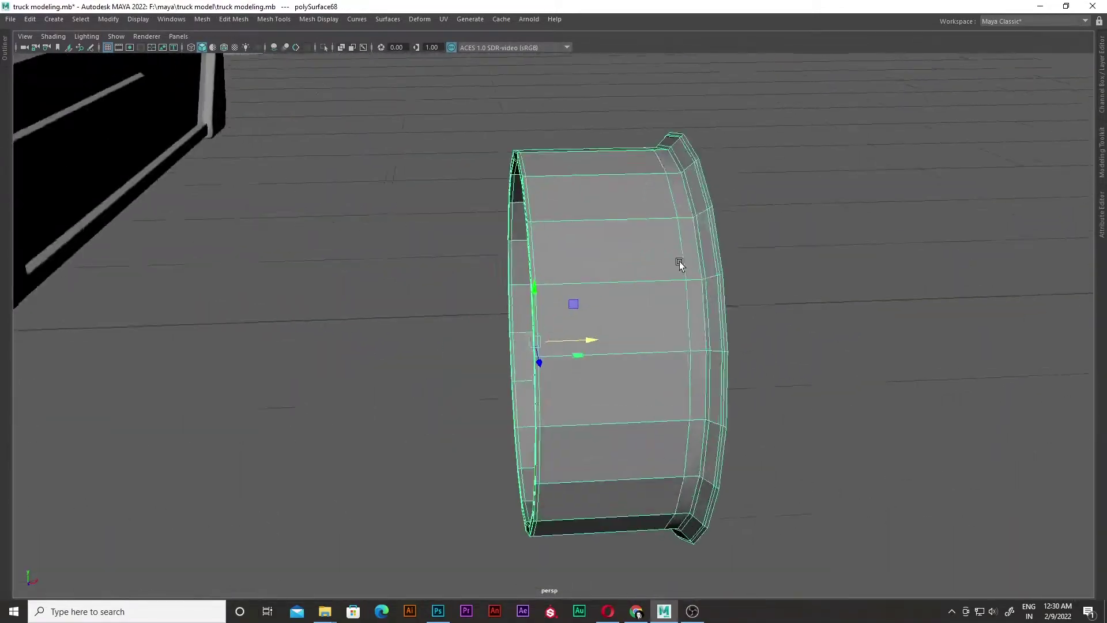
key(F11)
double_click(616, 306)
mouse_move(615, 306)
alt+mouse_down()
mouse_move(562, 289)
mouse_move(736, 176)
alt+mouse_up()
click(559, 274)
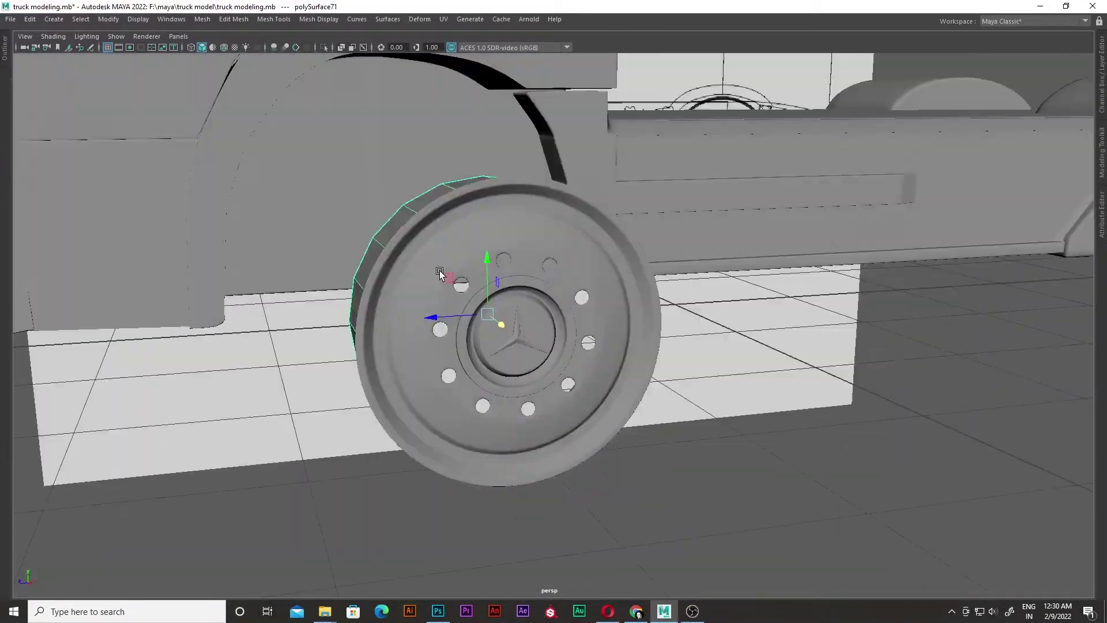
Select the rim's outer face loop in a close perspective view of the wheel
key(space)
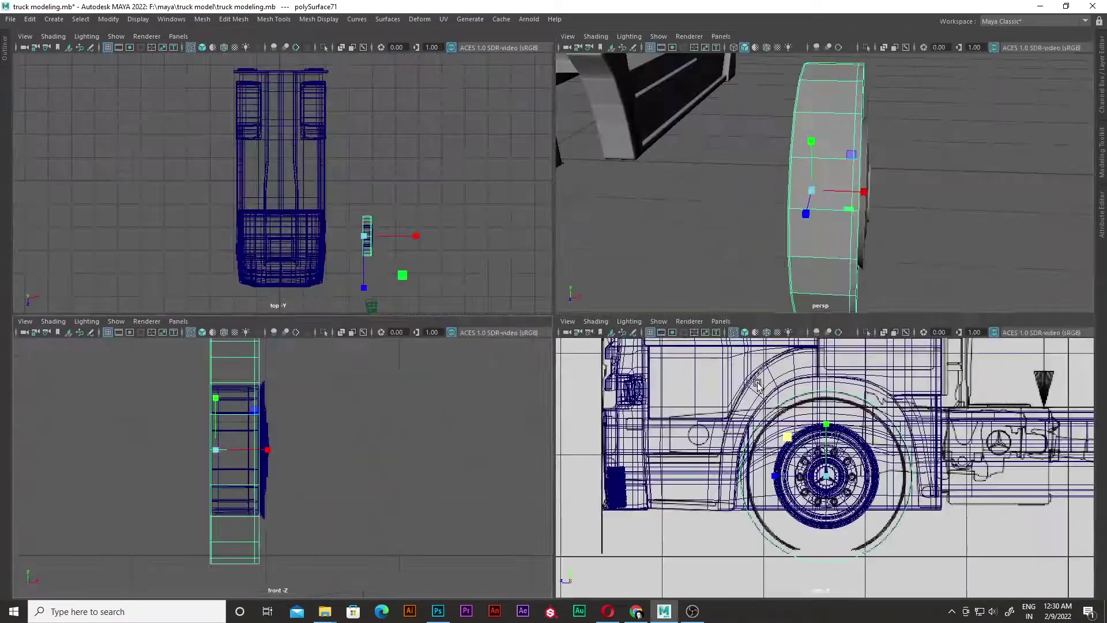
key(space)
click(611, 321)
mouse_move(612, 320)
alt+mouse_down()
mouse_move(588, 277)
mouse_move(596, 283)
alt+mouse_up()
key(F11)
double_click(588, 277)
mouse_move(496, 294)
alt+mouse_down()
mouse_move(494, 388)
mouse_move(522, 314)
alt+mouse_up()
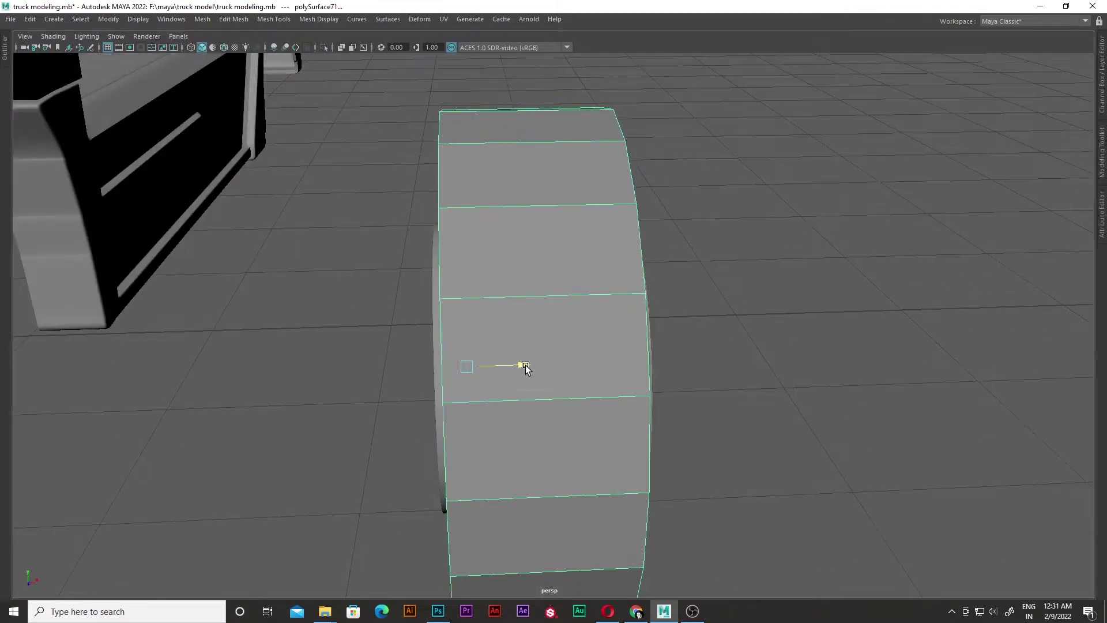
Select an edge ring around the wheel face from a head-on front view
key(space)
key(space)
key(space)
key(space)
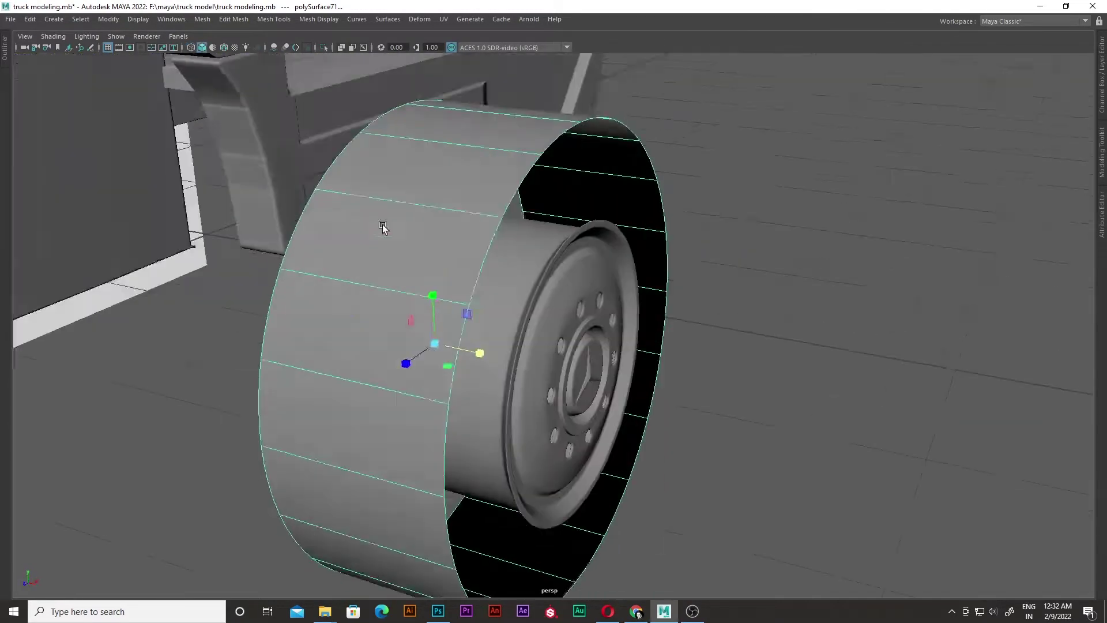
alt+drag(417, 214, 509, 281)
mouse_move(519, 293)
alt+mouse_down()
mouse_move(578, 316)
mouse_move(576, 343)
mouse_move(438, 263)
alt+mouse_up()
key(4)
key(5)
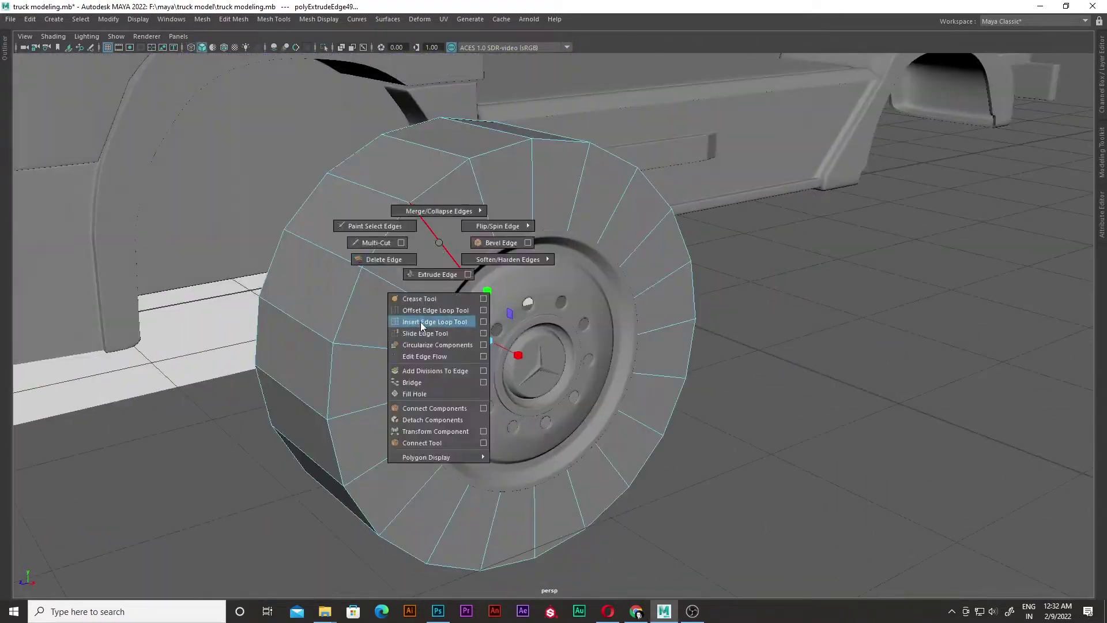
shift+right_drag(438, 263, 421, 322)
click(488, 234)
mouse_move(486, 266)
alt+mouse_down()
mouse_move(585, 212)
mouse_move(558, 263)
alt+mouse_up()
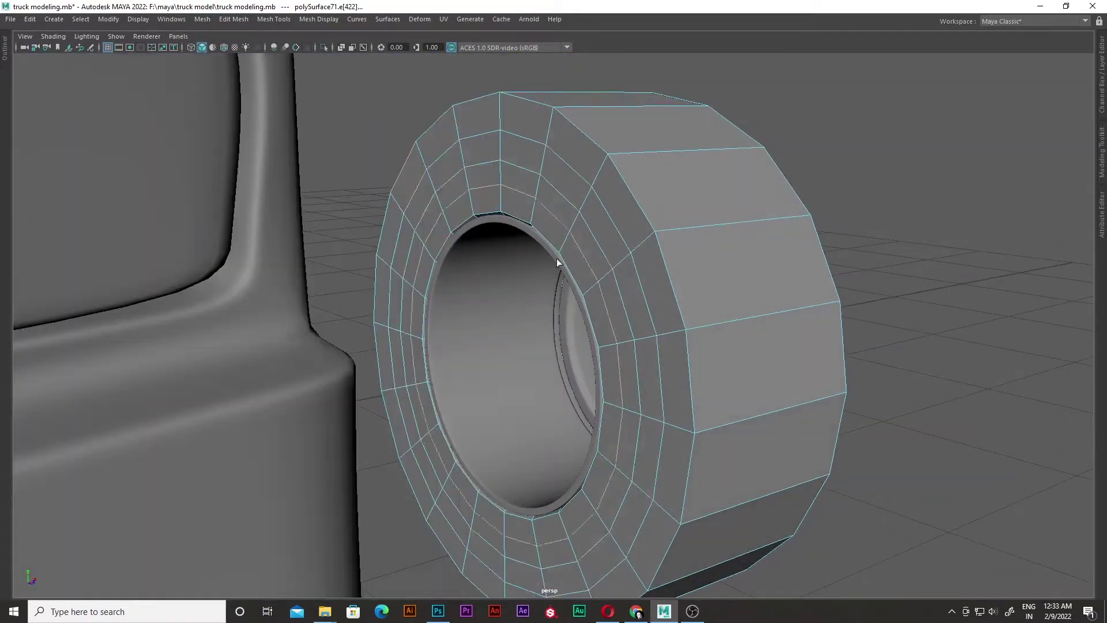
mouse_move(582, 208)
alt+mouse_down()
mouse_move(554, 250)
mouse_move(542, 204)
alt+mouse_up()
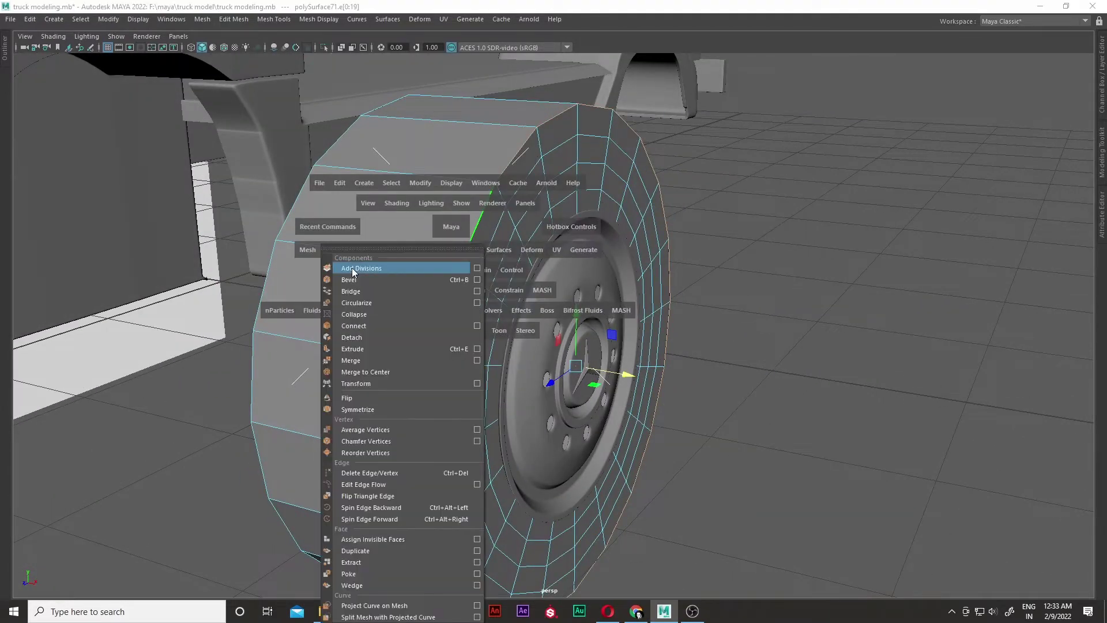
Bevel the selected tire edges with 2 segments
click(387, 279)
text(2)
key(Return)
alt+drag(577, 242, 590, 236)
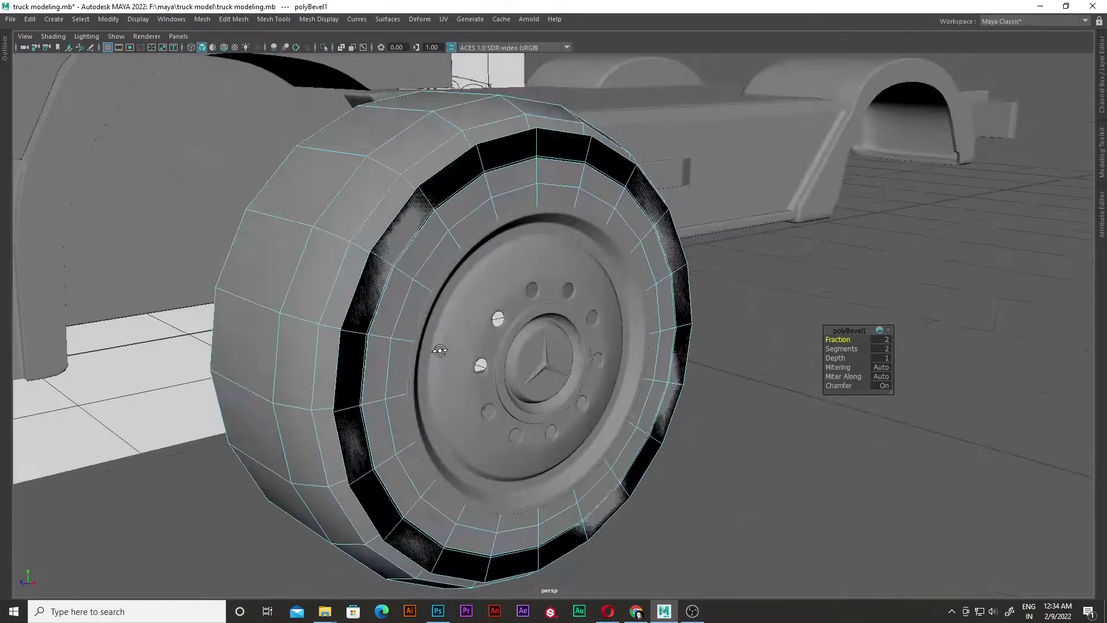
alt+drag(887, 342, 649, 375)
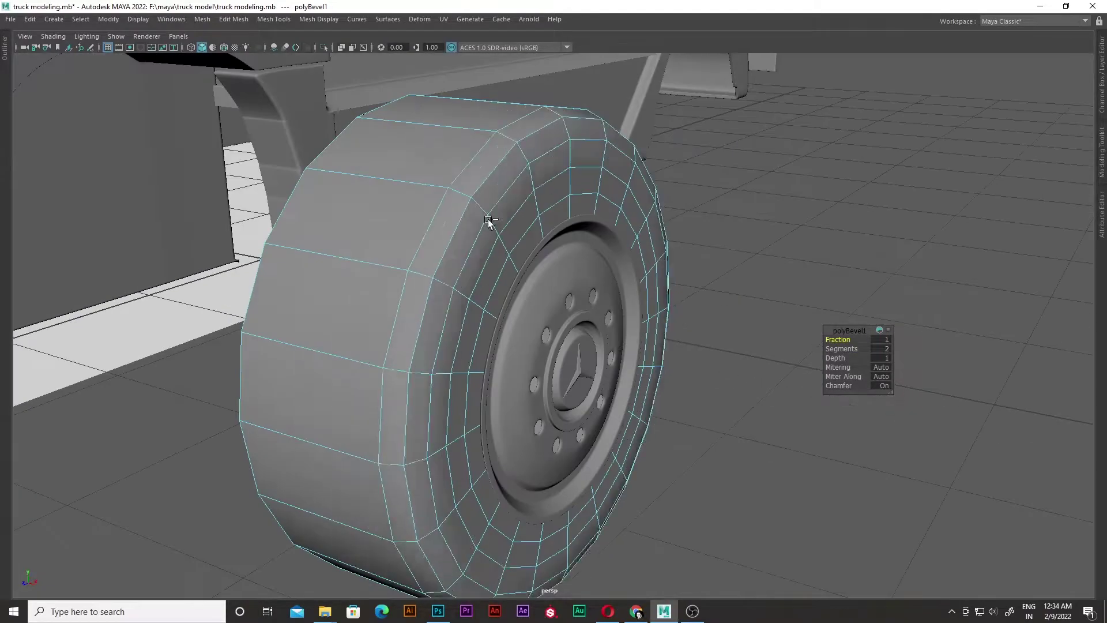
key(F8)
Reselect the tire and apply Edit Mesh > Bevel to its edges again
scroll(610, 325, up, 5)
scroll(610, 320, down, 5)
alt+drag(610, 321, 677, 315)
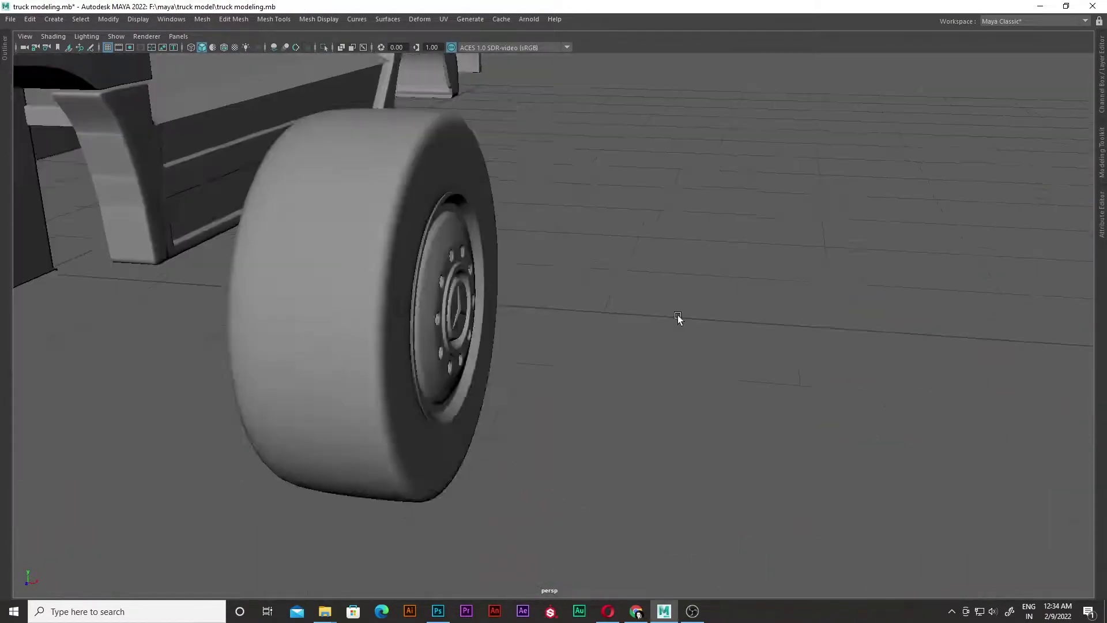
click(532, 231)
click(219, 19)
click(375, 58)
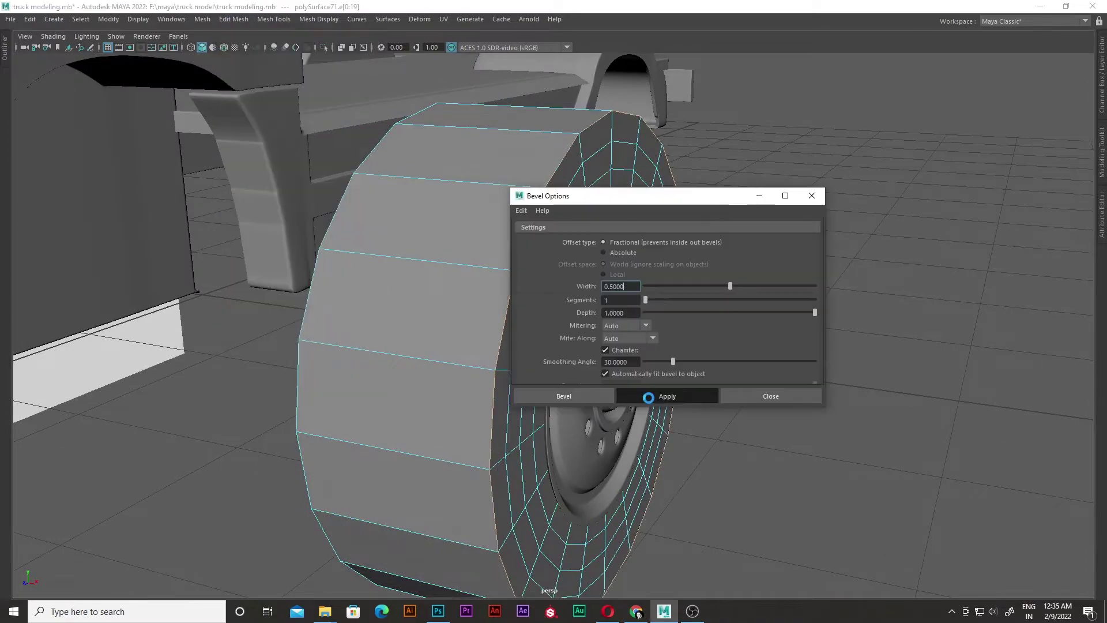
click(648, 391)
alt+drag(635, 346, 484, 226)
click(233, 19)
Inspect the bevelled tire from both sides and the wheel arch in wireframe
mouse_move(404, 231)
alt+mouse_down()
mouse_move(465, 280)
mouse_move(635, 260)
alt+mouse_up()
click(725, 245)
mouse_move(743, 192)
alt+mouse_down()
mouse_move(836, 446)
mouse_move(539, 332)
mouse_move(508, 199)
mouse_move(790, 366)
alt+mouse_up()
click(507, 199)
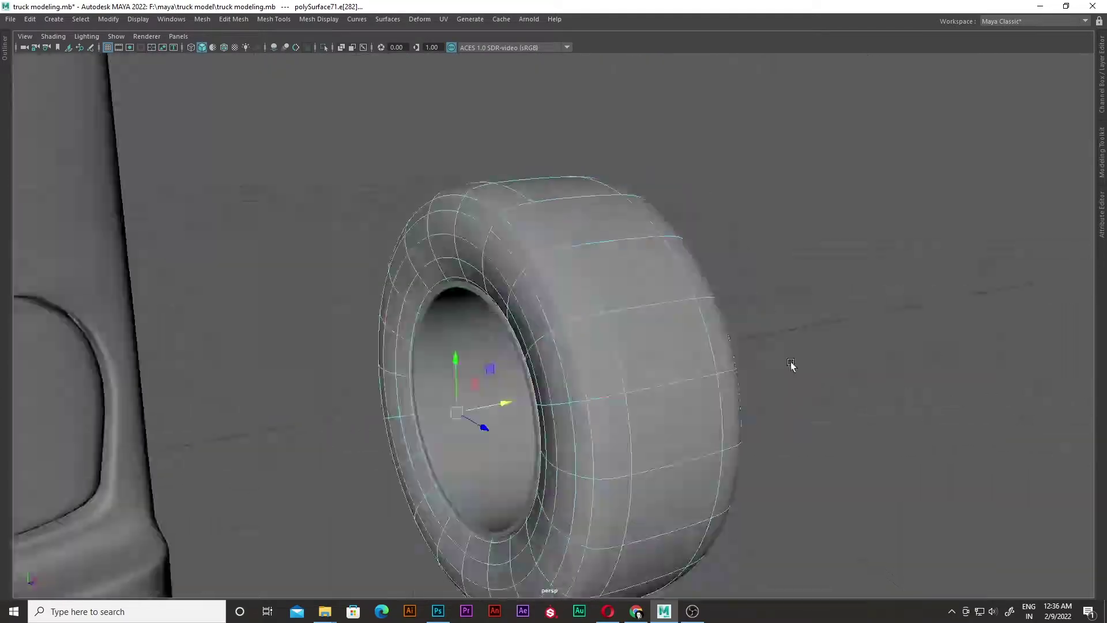
alt+right_drag(791, 366, 692, 347)
key(4)
shift+right_drag(654, 391, 631, 472)
mouse_move(630, 472)
alt+mouse_down()
mouse_move(801, 331)
mouse_move(750, 277)
alt+mouse_up()
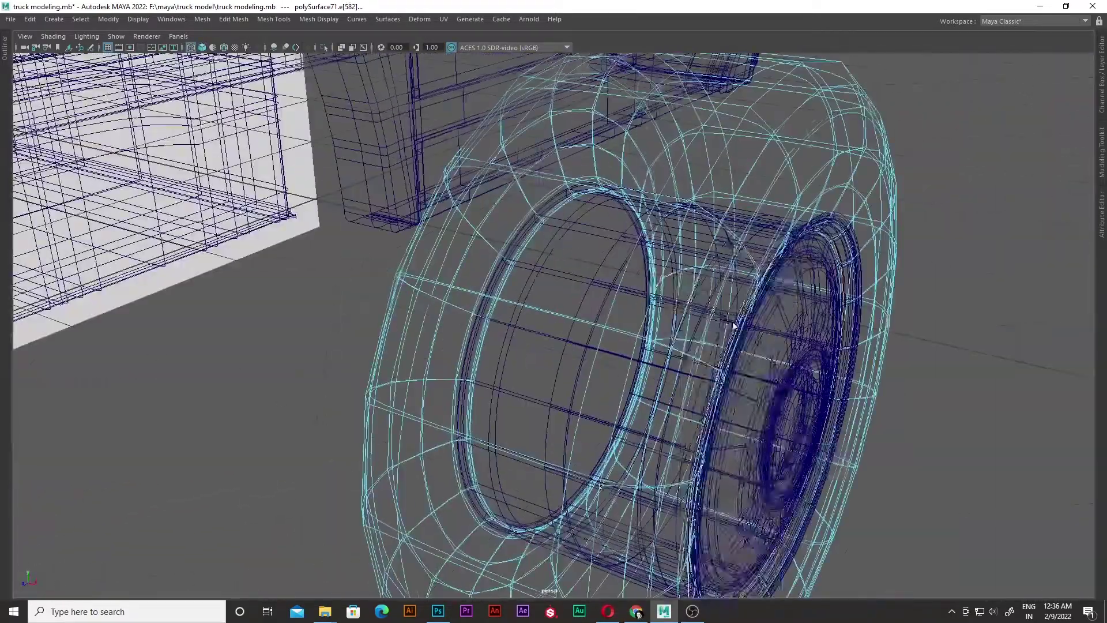
right_click(750, 276)
alt+right_drag(750, 277, 764, 304)
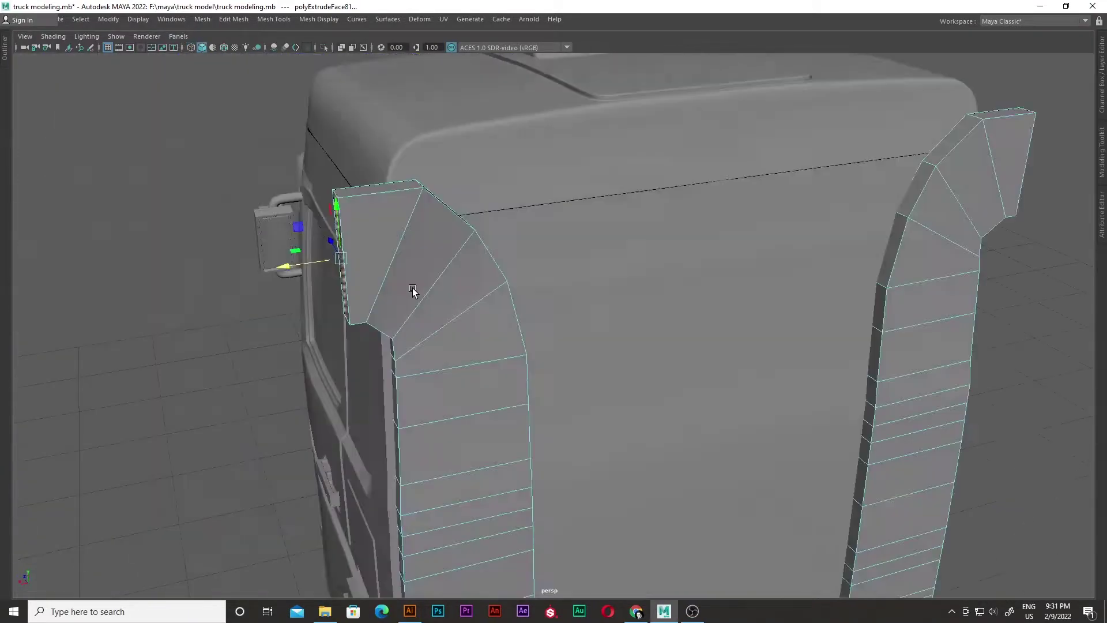
Clear the edge selection and bring the top of the side deflector box into view
alt+drag(413, 288, 616, 346)
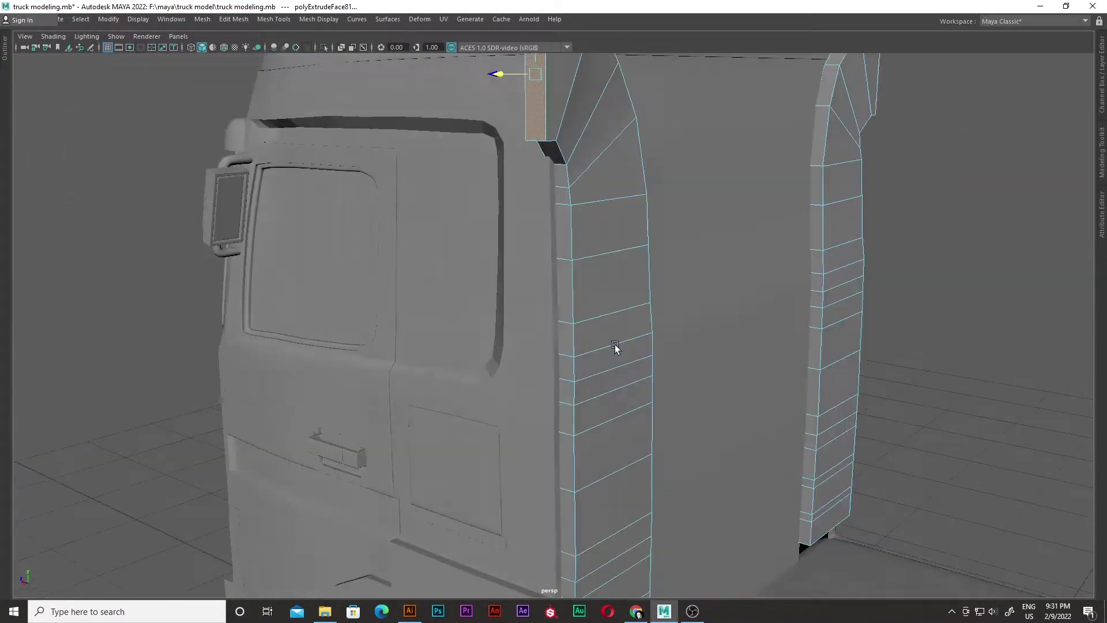
scroll(616, 346, up, 3)
click(643, 360)
scroll(659, 300, down, 3)
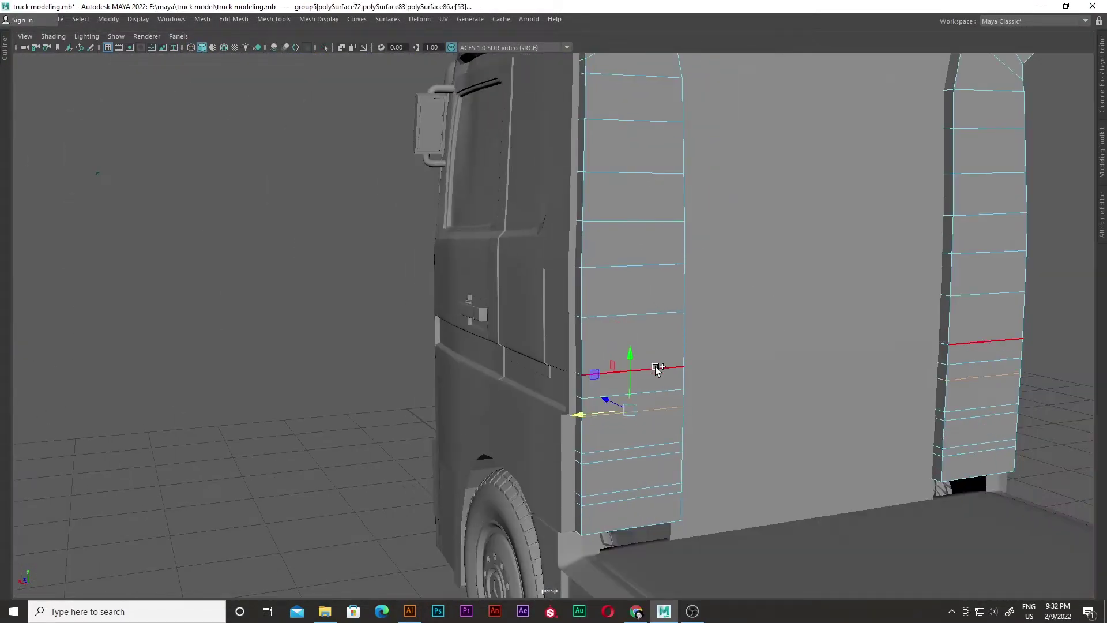
alt+drag(651, 491, 620, 388)
scroll(621, 388, up, 5)
shift+right_click(458, 217)
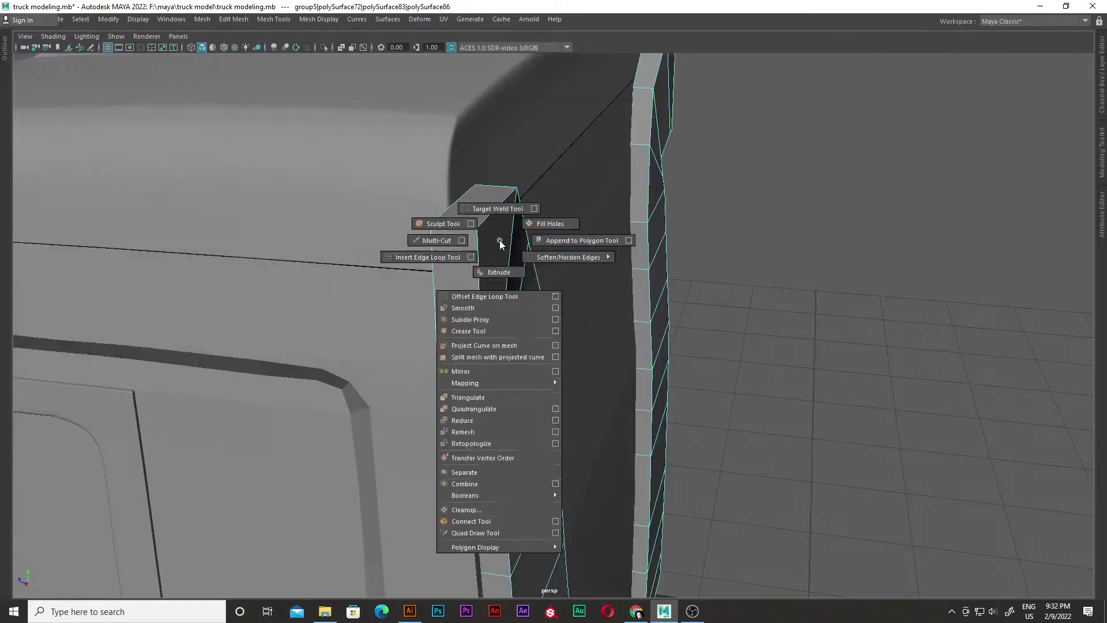
Insert an edge loop around the deflector box
shift+right_drag(495, 245, 459, 229)
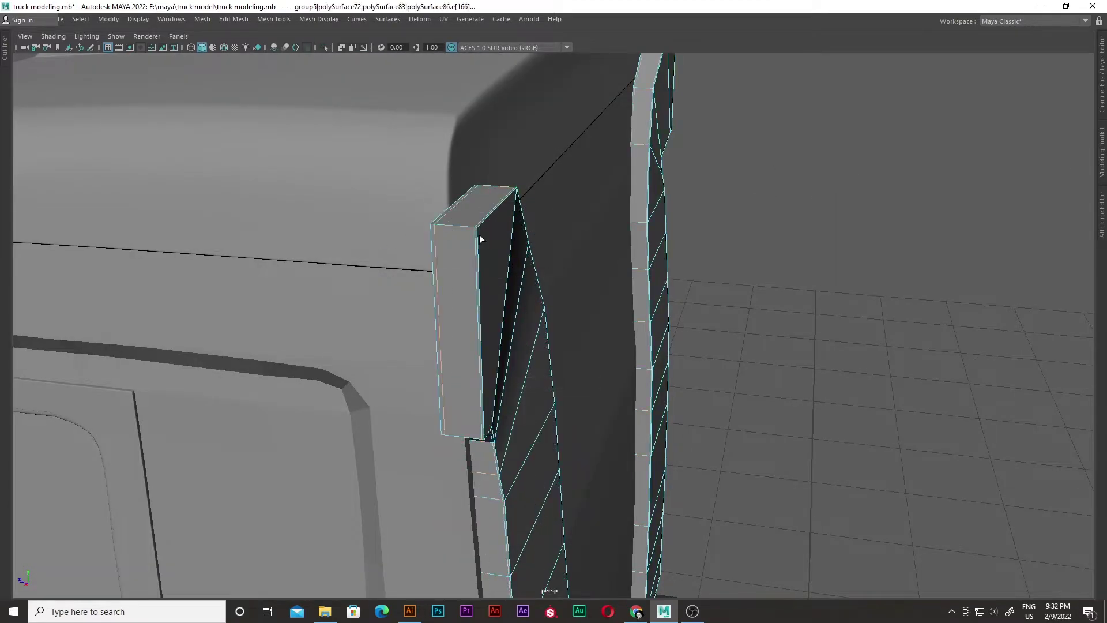
click(486, 434)
alt+drag(485, 434, 435, 199)
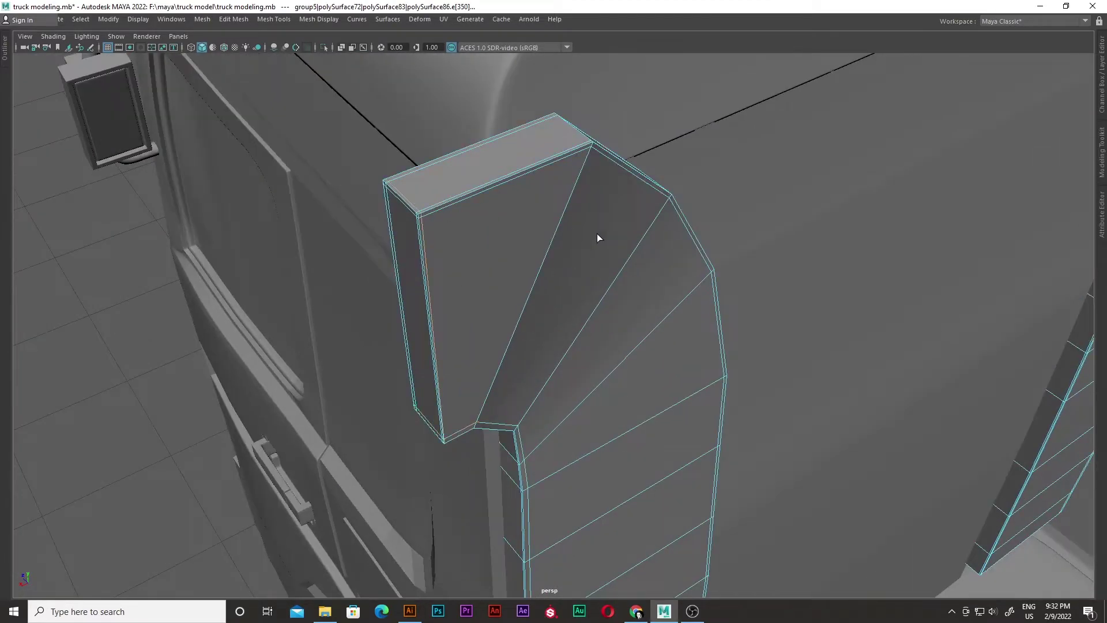
alt+drag(597, 238, 500, 490)
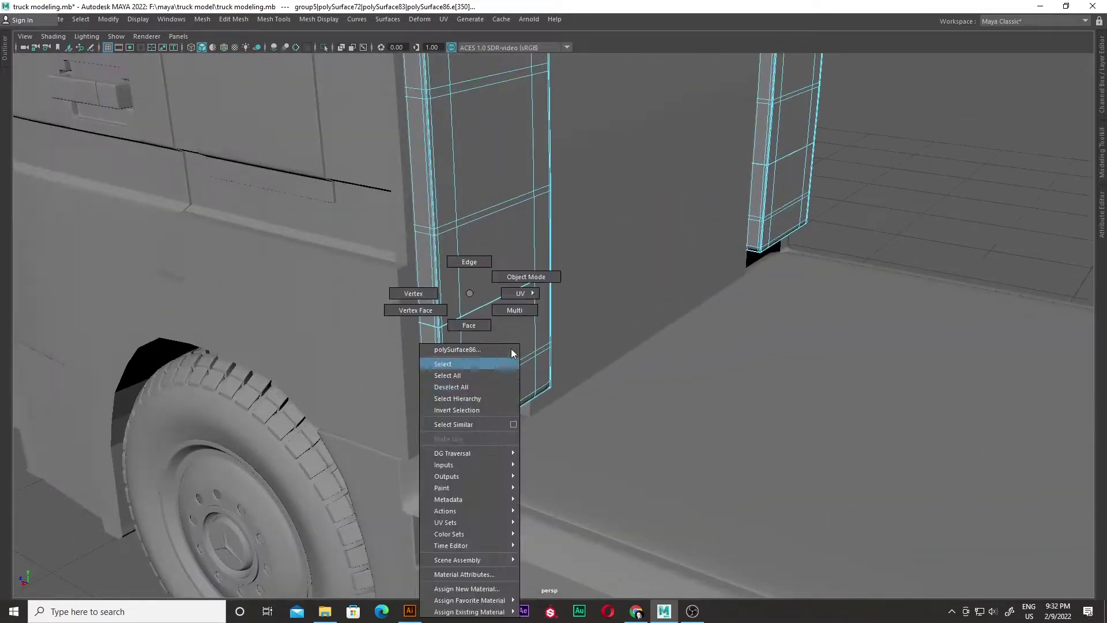
right_drag(469, 304, 514, 352)
scroll(554, 317, down, 5)
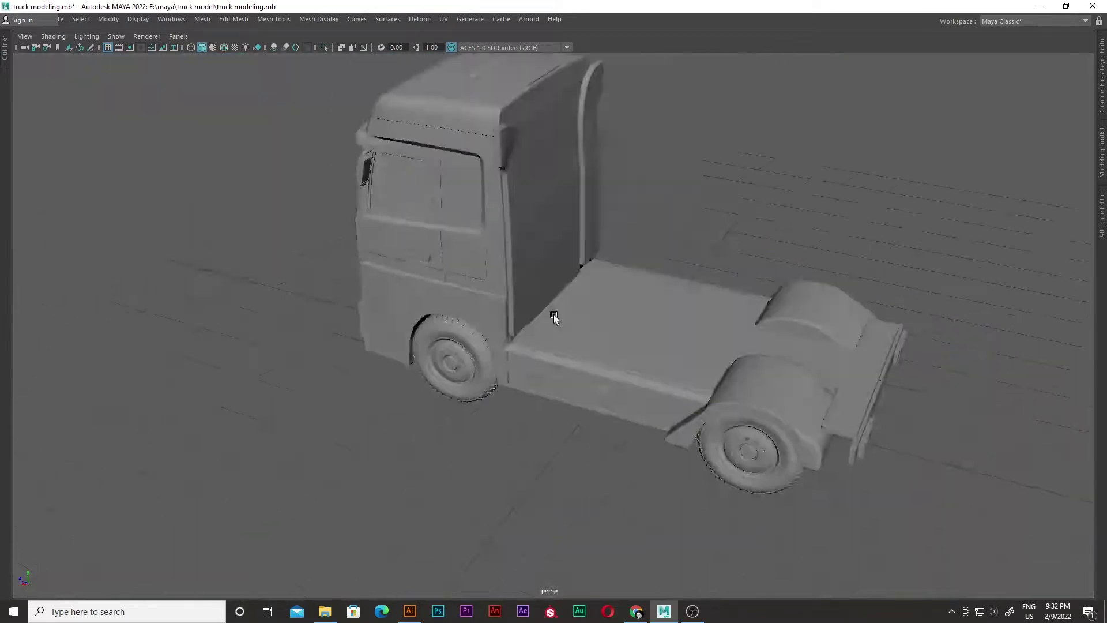
scroll(554, 318, up, 5)
Extrude the box's side face inward to form a recess
click(413, 361)
right_drag(413, 361, 404, 392)
click(366, 347)
shift+right_drag(366, 346, 352, 378)
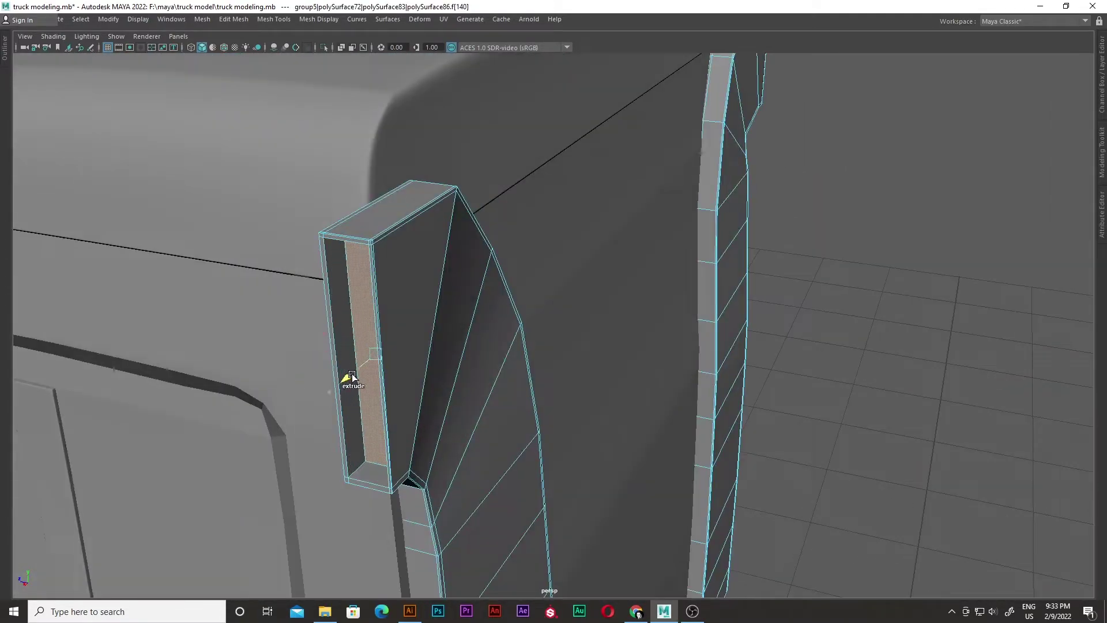
mouse_move(352, 378)
alt+mouse_down()
mouse_move(464, 388)
mouse_move(459, 408)
mouse_move(347, 349)
alt+mouse_up()
scroll(570, 375, down, 3)
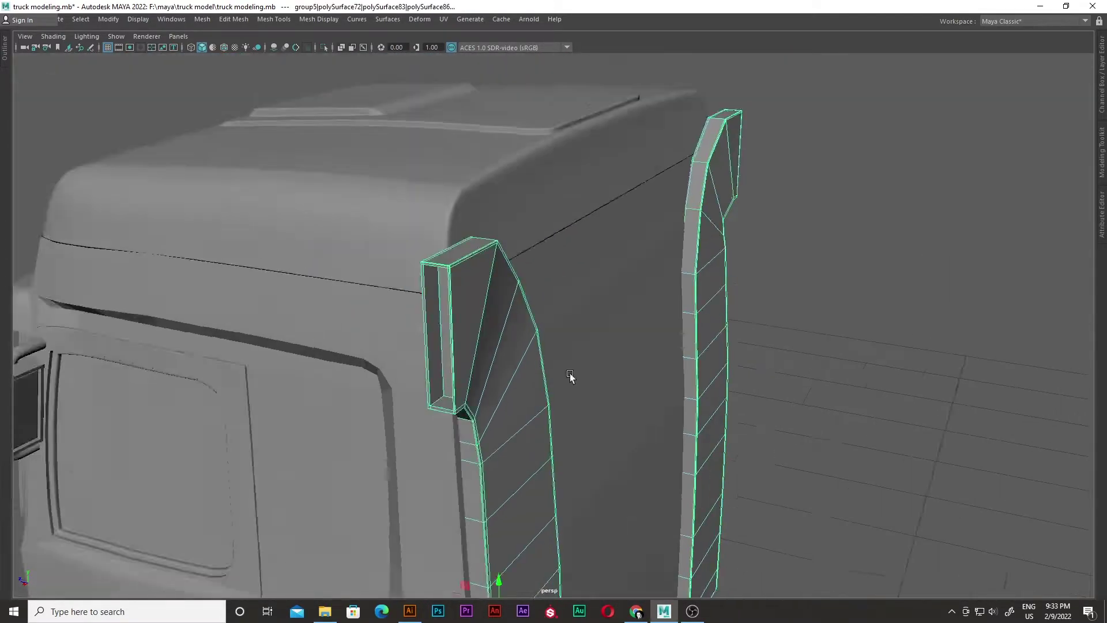
alt+drag(570, 375, 494, 307)
scroll(469, 350, up, 3)
Insert another edge loop along the recessed box
drag(461, 463, 460, 481)
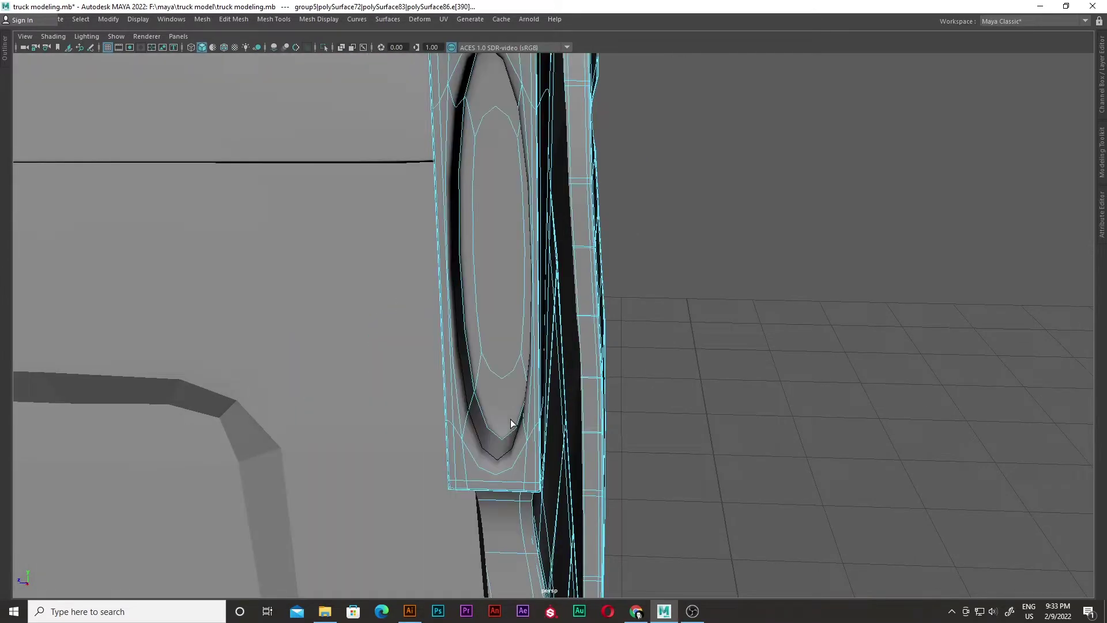
mouse_move(530, 477)
alt+mouse_down()
mouse_move(538, 314)
mouse_move(545, 398)
mouse_move(545, 346)
alt+mouse_up()
scroll(546, 346, down, 5)
scroll(546, 334, down, 10)
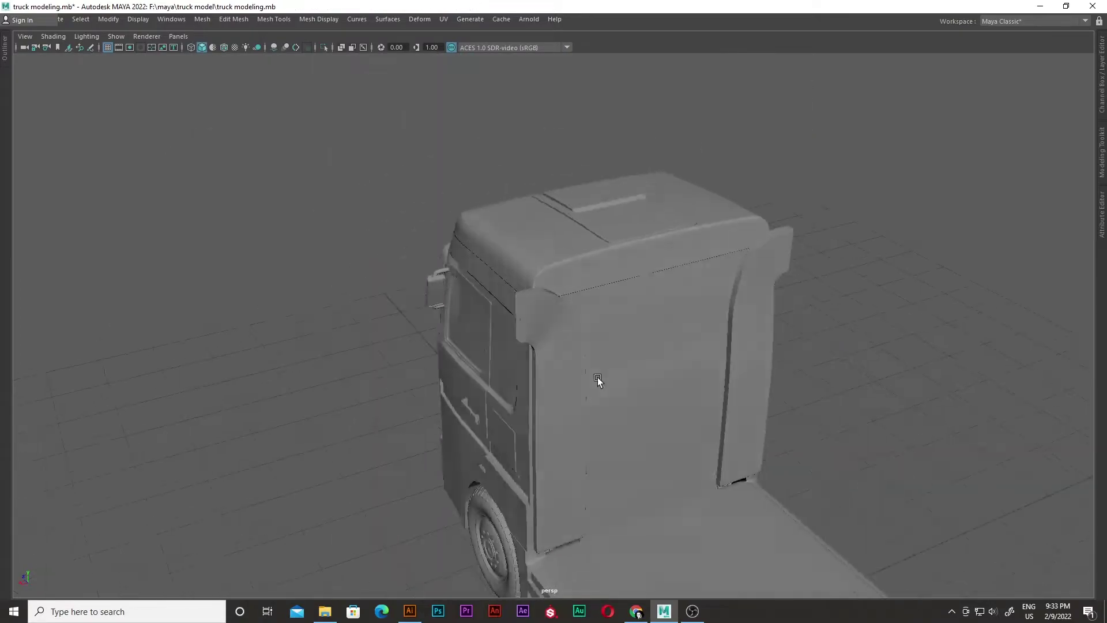
mouse_move(598, 378)
alt+mouse_down()
mouse_move(655, 304)
mouse_move(545, 376)
alt+mouse_up()
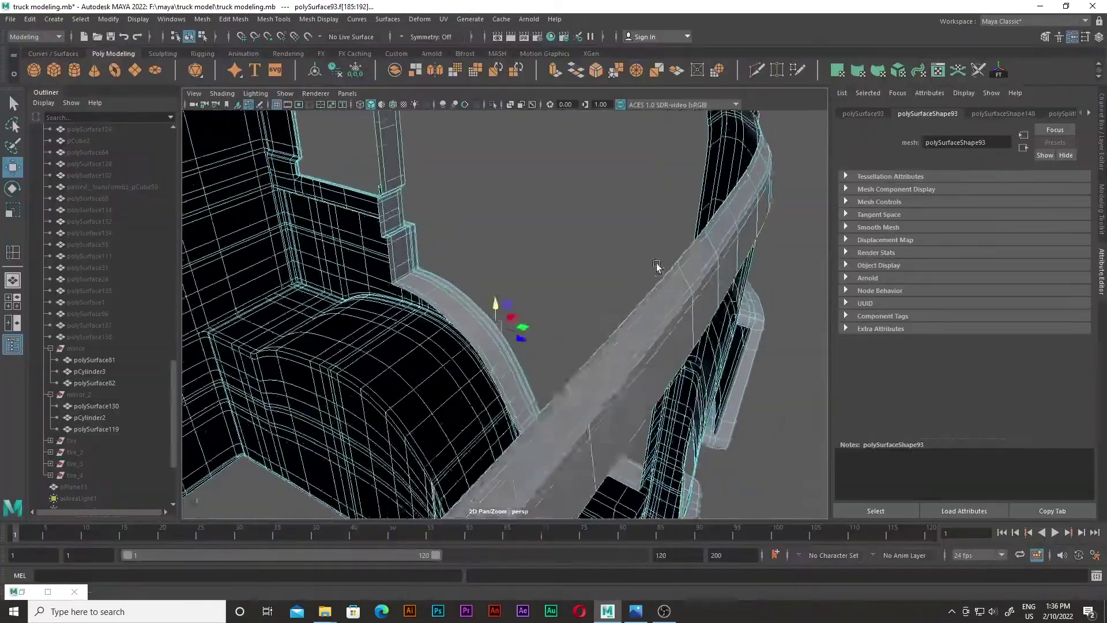
Delete the unwanted edges and faces on the cab's upper rail
mouse_move(739, 124)
alt+mouse_down()
mouse_move(357, 369)
mouse_move(637, 248)
mouse_move(453, 358)
mouse_move(556, 150)
mouse_move(539, 259)
mouse_move(618, 217)
mouse_move(290, 303)
mouse_move(550, 296)
mouse_move(388, 291)
mouse_move(591, 256)
alt+mouse_up()
key(Delete)
click(625, 222)
key(Delete)
right_drag(591, 257, 588, 285)
alt+drag(589, 285, 399, 420)
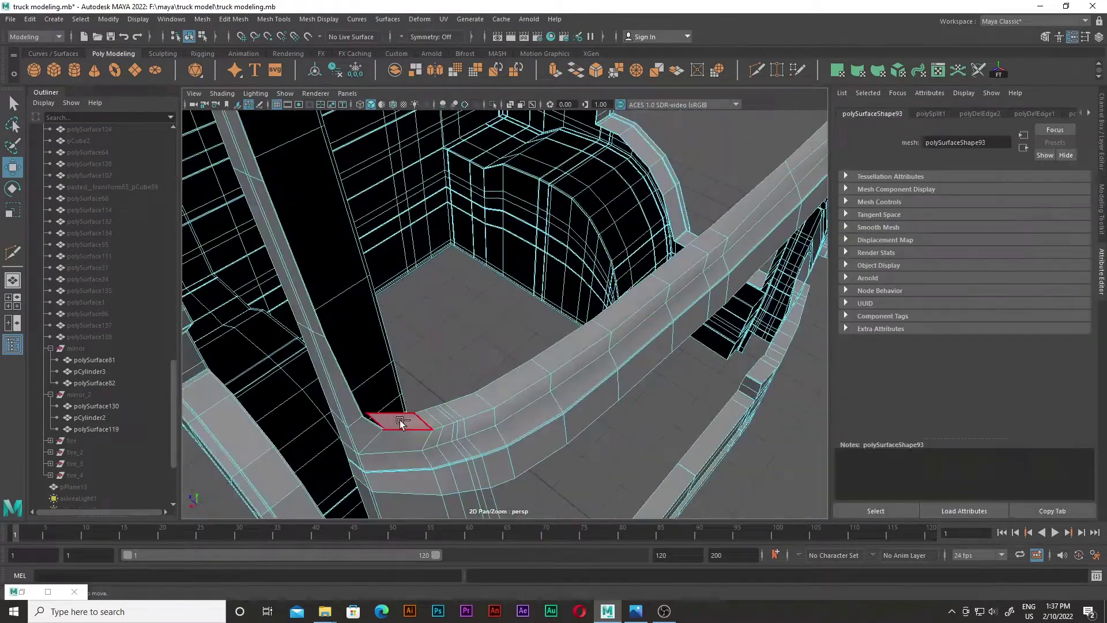
click(400, 420)
alt+drag(576, 352, 474, 301)
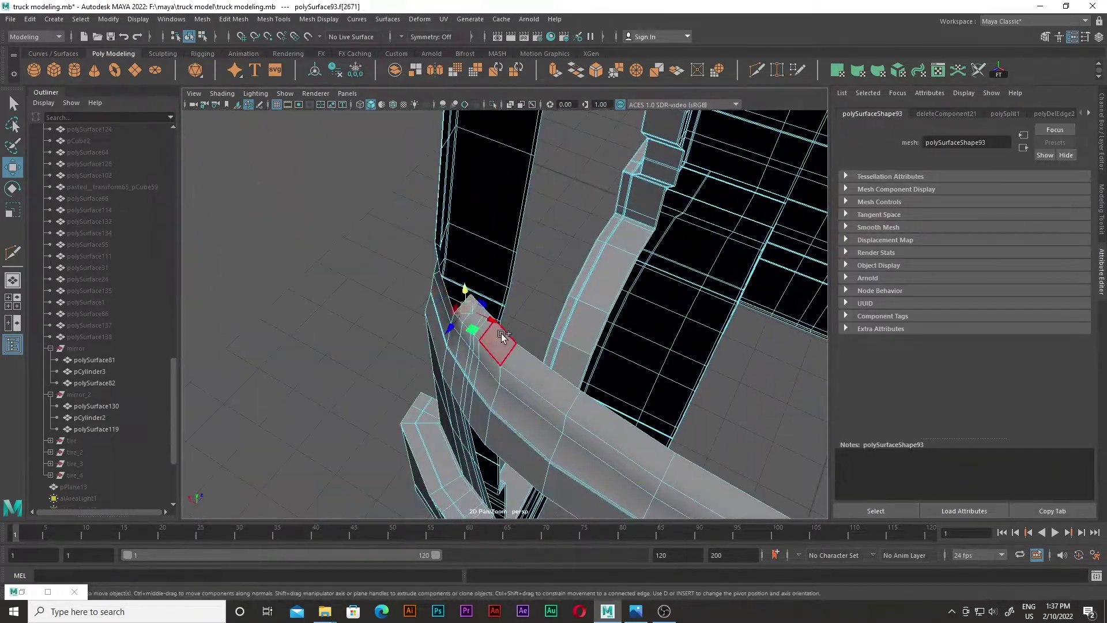
key(Delete)
mouse_move(502, 336)
alt+mouse_down()
mouse_move(705, 346)
mouse_move(568, 277)
mouse_move(457, 193)
mouse_move(408, 267)
mouse_move(350, 316)
mouse_move(323, 242)
mouse_move(503, 211)
alt+mouse_up()
key(Delete)
Select cab frame faces and a roof band edge, undoing a trial extrusion
click(323, 243)
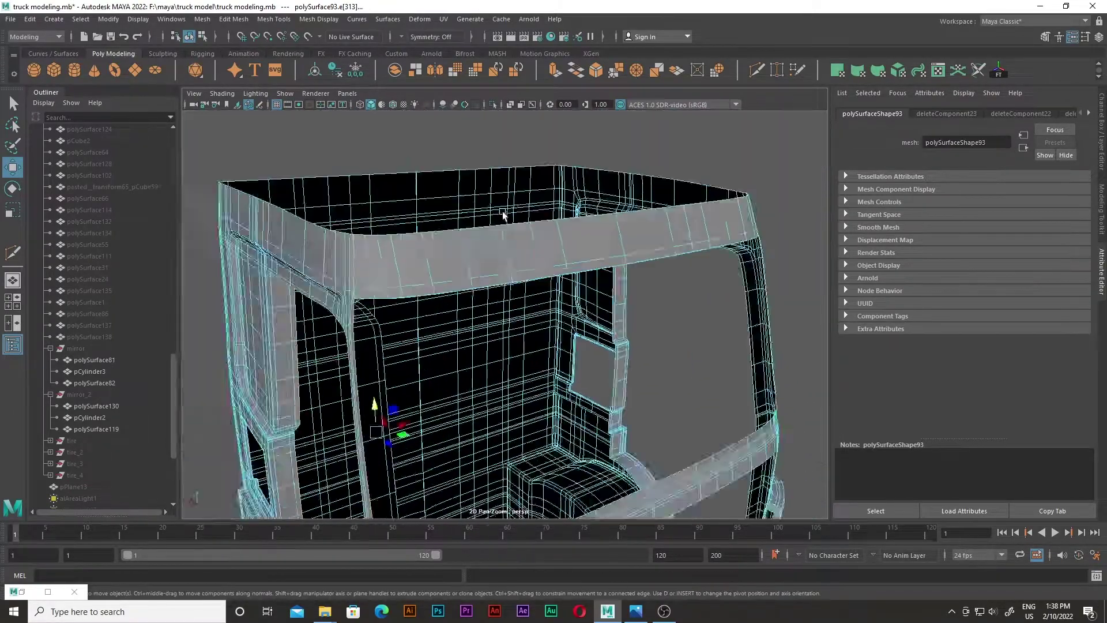
scroll(503, 211, up, 5)
mouse_move(368, 156)
alt+mouse_down()
mouse_move(344, 212)
mouse_move(556, 231)
mouse_move(387, 252)
mouse_move(584, 247)
mouse_move(583, 235)
mouse_move(638, 192)
alt+mouse_up()
click(513, 231)
click(387, 253)
click(614, 224)
key(ctrl+e)
key(ctrl+z)
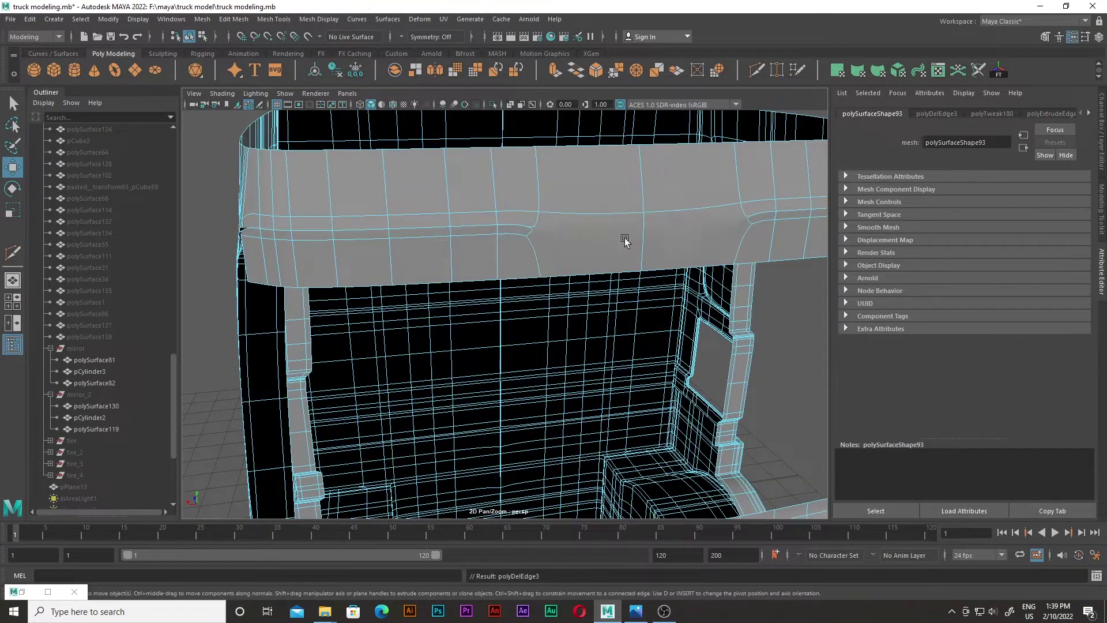
mouse_move(626, 240)
alt+mouse_down()
mouse_move(577, 231)
mouse_move(573, 240)
mouse_move(503, 199)
mouse_move(613, 240)
alt+mouse_up()
key(3)
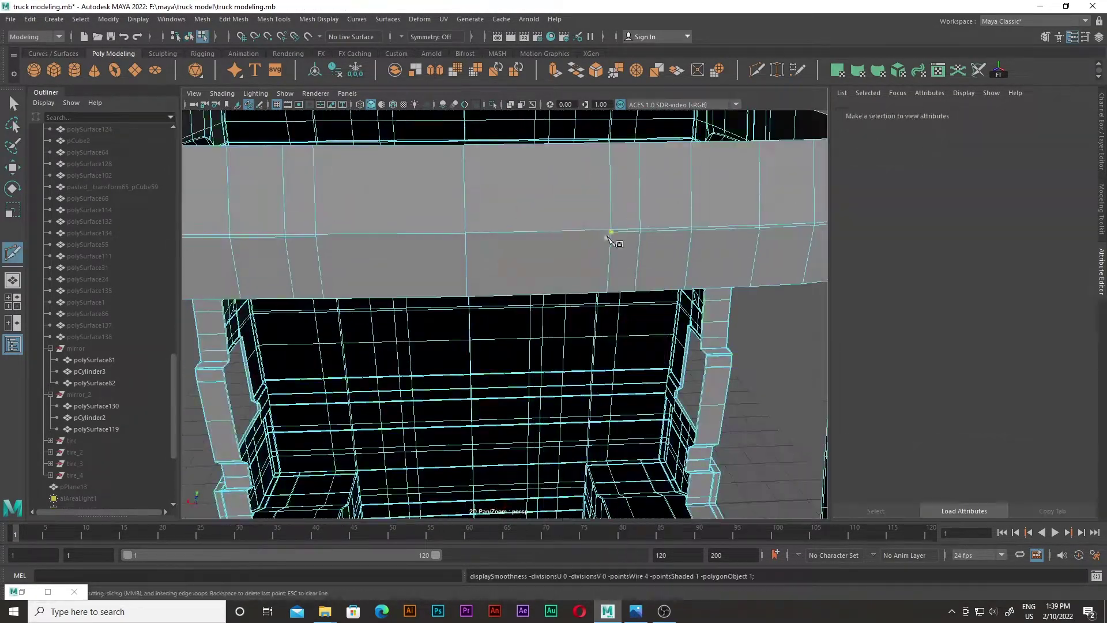
Cut a new edge across the roof band and delete the resulting face
click(489, 294)
alt+drag(490, 294, 738, 265)
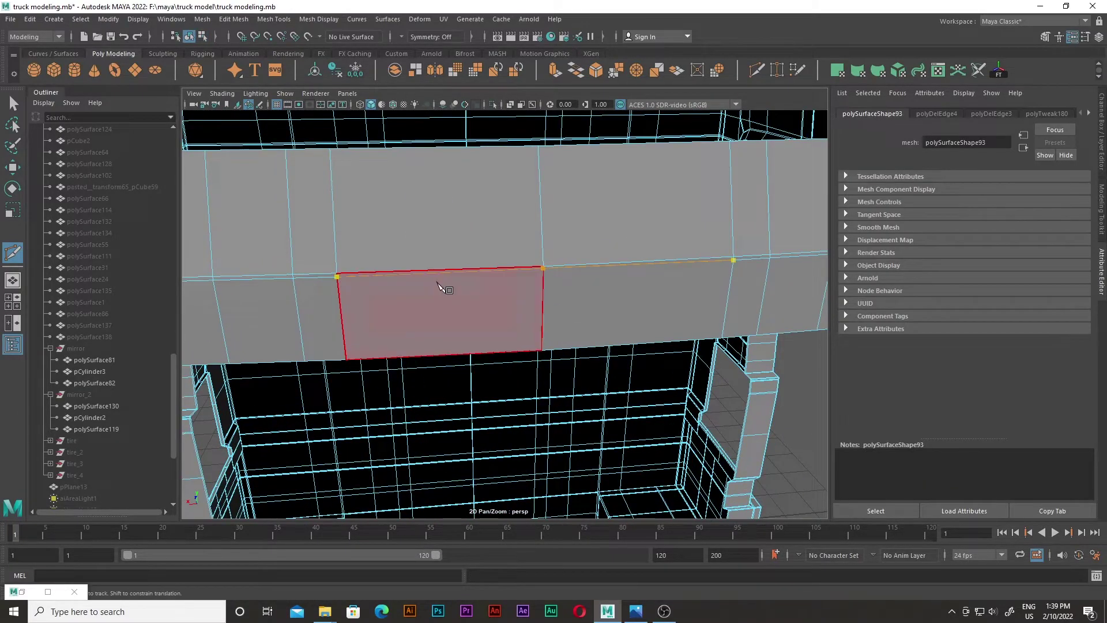
scroll(439, 286, down, 5)
alt+drag(507, 288, 458, 294)
right_drag(457, 295, 458, 322)
click(601, 298)
key(w)
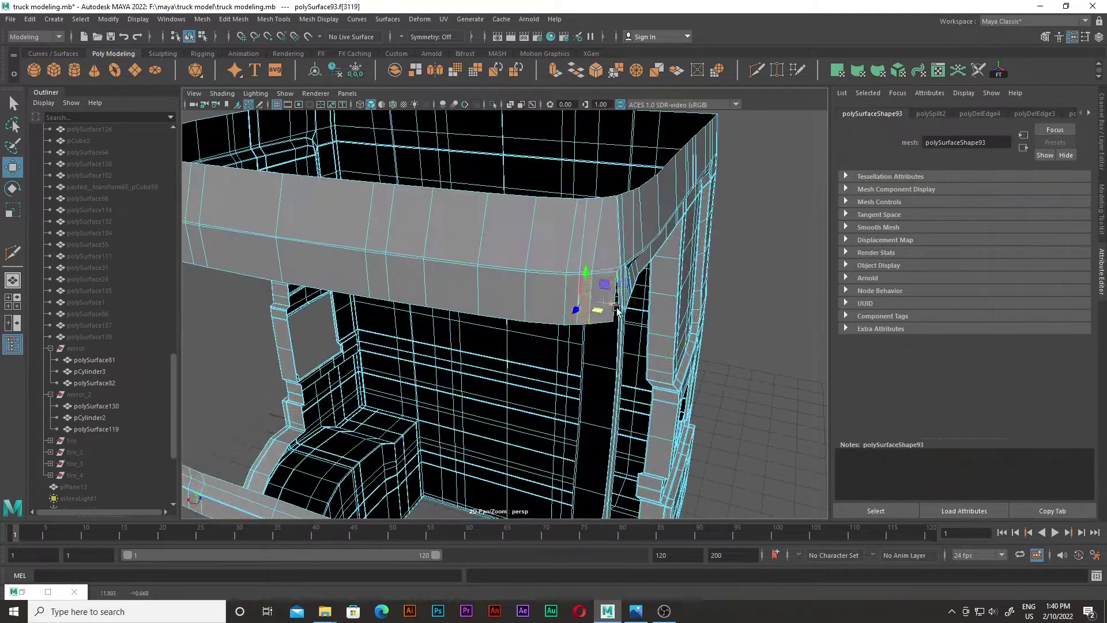
key(Delete)
Delete the thin face strip beside the cab pillar
mouse_move(420, 285)
alt+mouse_down()
mouse_move(425, 269)
mouse_move(348, 230)
alt+mouse_up()
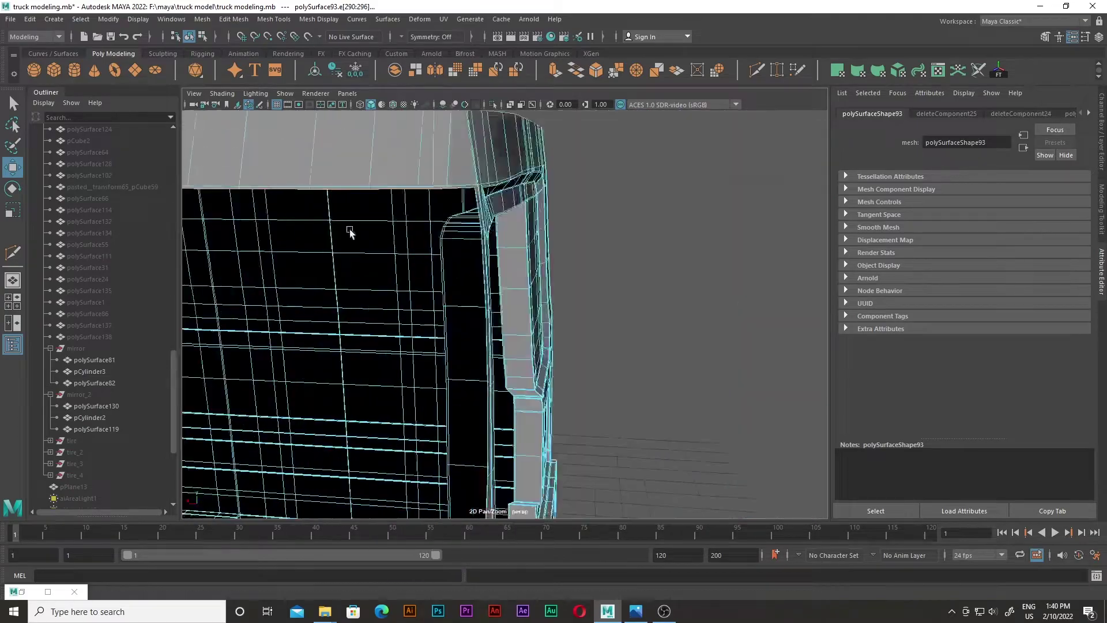
click(415, 281)
alt+drag(414, 280, 423, 278)
key(Delete)
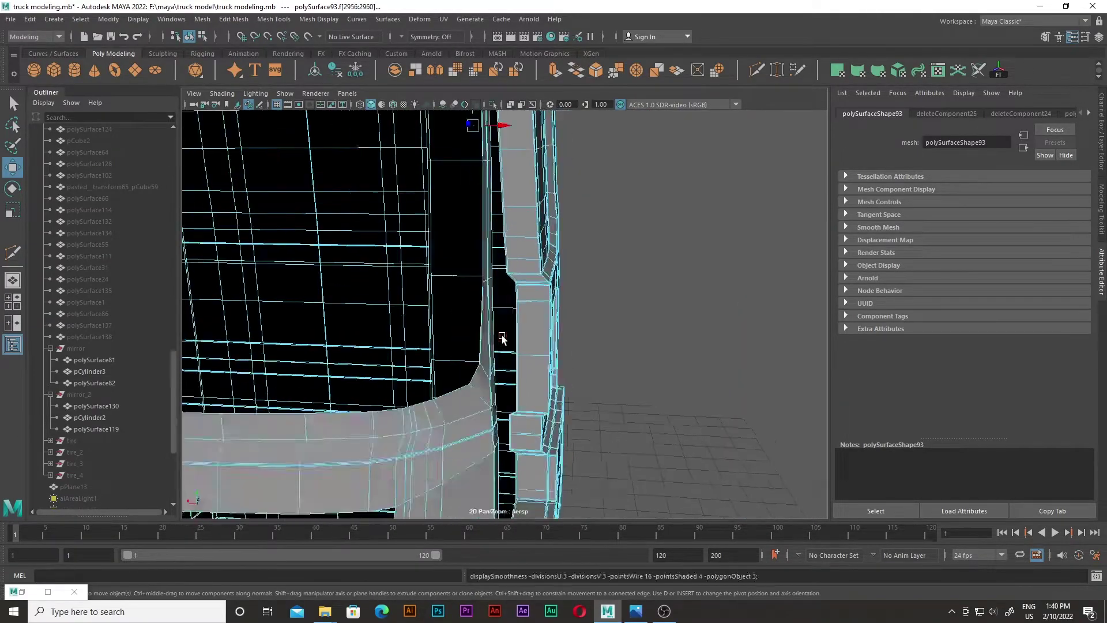
scroll(501, 338, down, 3)
Extrude the opening's edges into a strip and separate its faces into their own object
click(290, 393)
scroll(427, 242, up, 3)
shift+right_drag(433, 245, 495, 271)
mouse_move(494, 271)
alt+mouse_down()
mouse_move(527, 296)
mouse_move(453, 384)
mouse_move(573, 346)
alt+mouse_up()
scroll(537, 319, up, 3)
key(ctrl+F11)
shift+right_drag(513, 349, 507, 487)
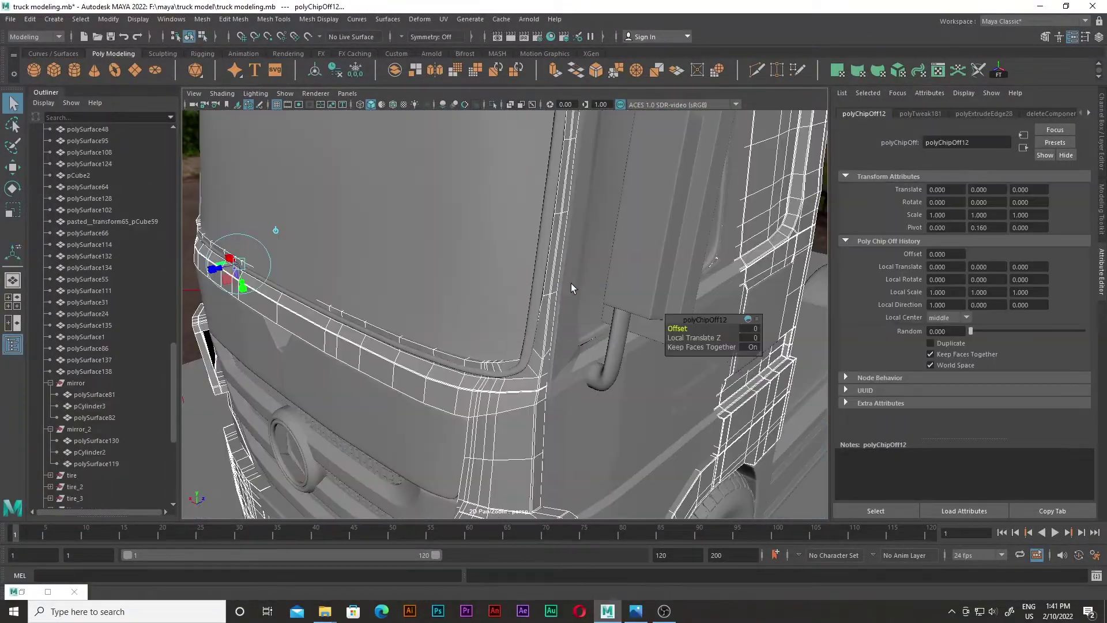
Isolate the extracted strip, then show the whole truck again
mouse_move(531, 362)
alt+mouse_down()
mouse_move(450, 344)
mouse_move(444, 408)
alt+mouse_up()
key(ctrl+1)
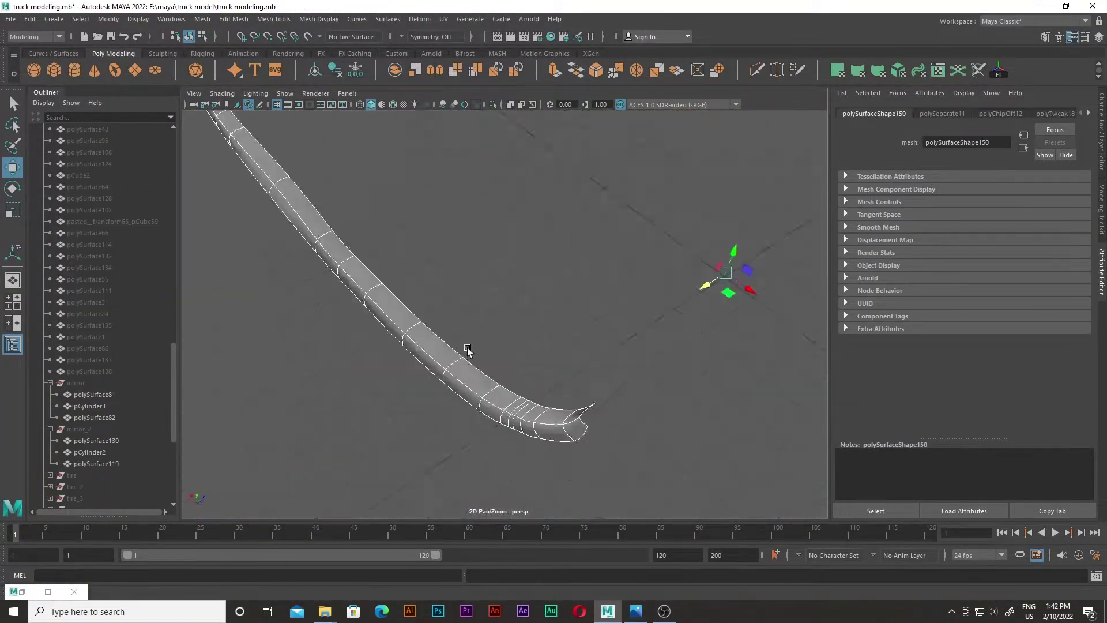
key(ctrl+1)
scroll(490, 386, up, 5)
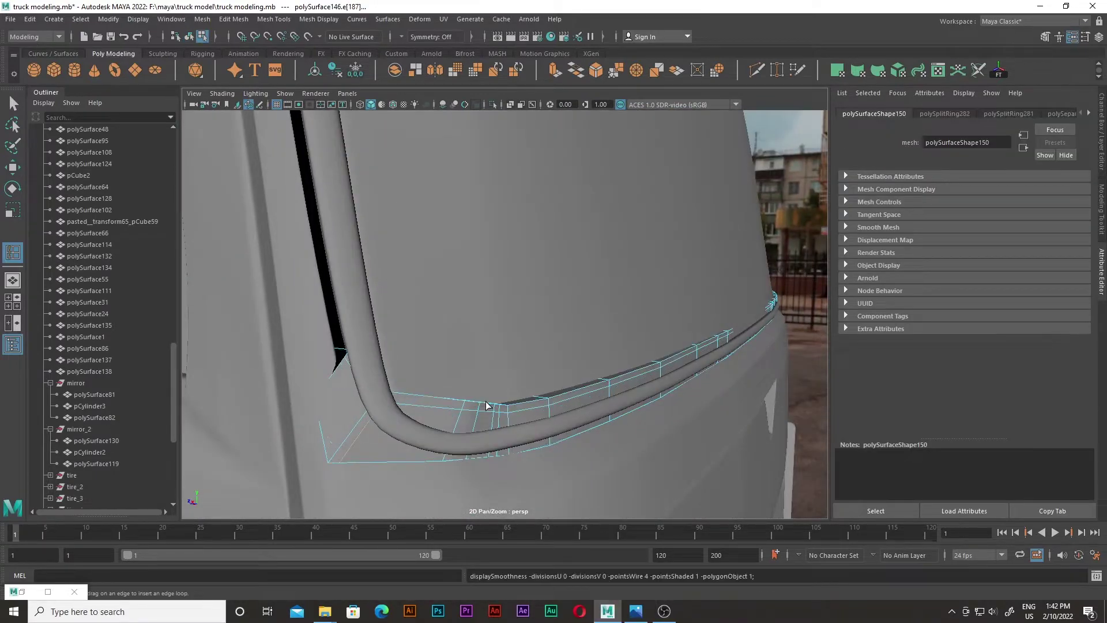
alt+drag(486, 405, 417, 412)
key(F8)
key(w)
Undo recent edits on the windshield-corner strip and connect its faces
alt+drag(525, 233, 609, 297)
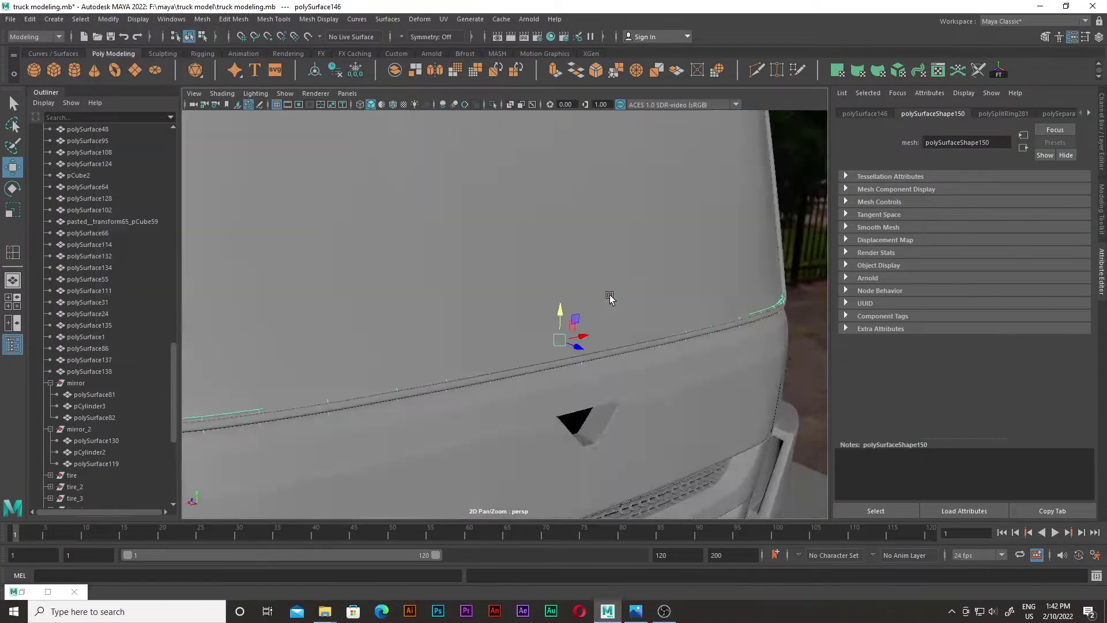
key(ctrl+z)
mouse_move(431, 311)
alt+mouse_down()
mouse_move(363, 316)
mouse_move(548, 383)
alt+mouse_up()
scroll(548, 379, up, 3)
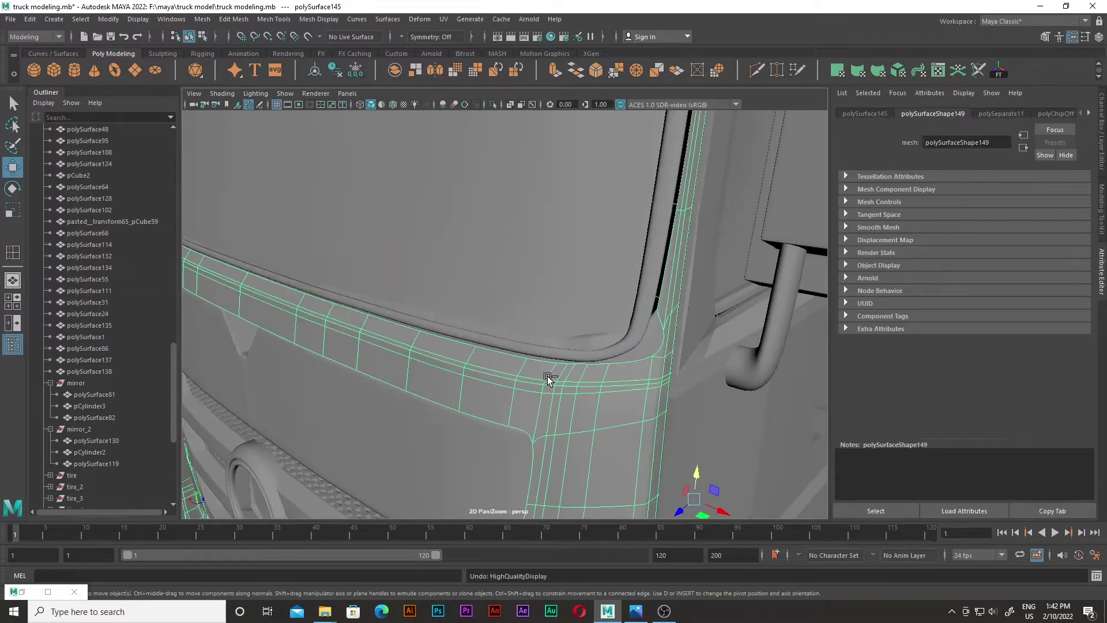
key(ctrl+z)
shift+right_drag(638, 339, 635, 579)
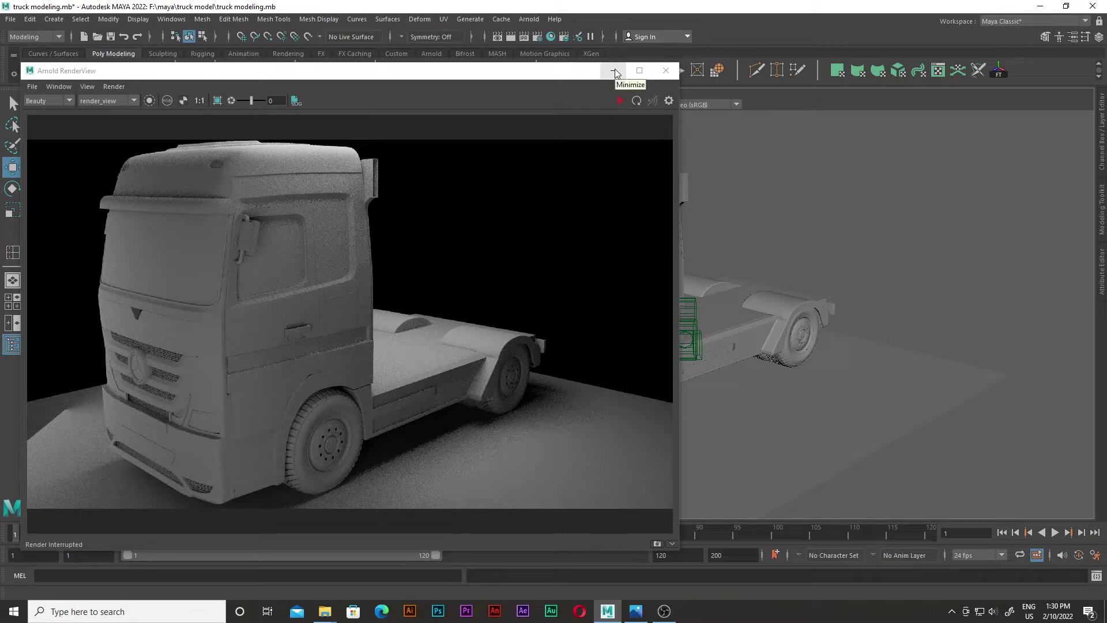
click(615, 71)
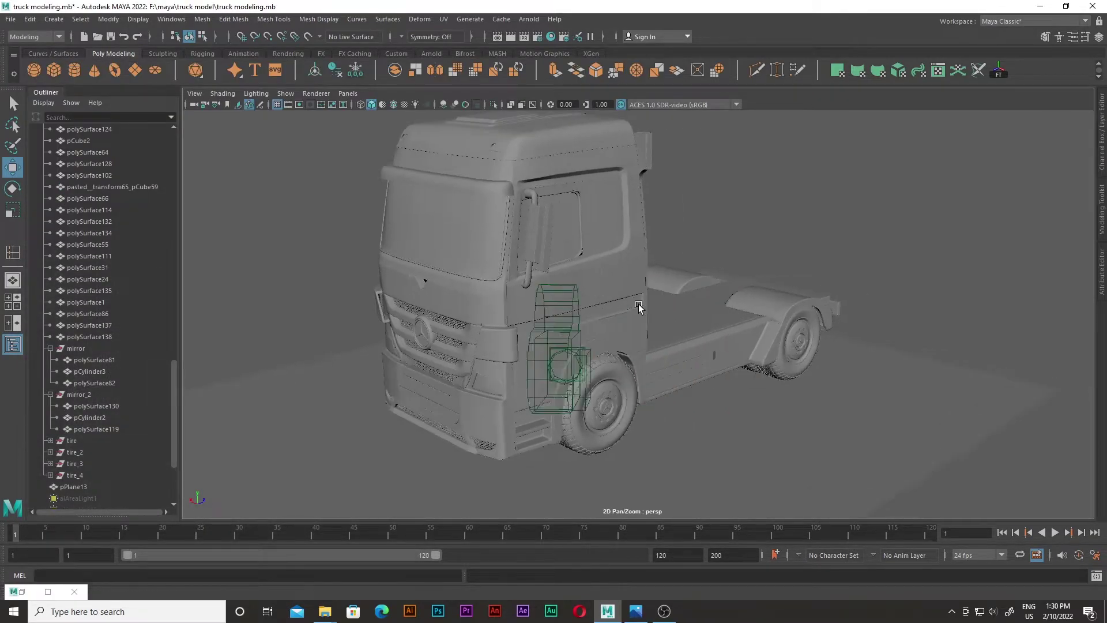
mouse_move(663, 306)
alt+mouse_down()
mouse_move(581, 323)
mouse_move(748, 296)
alt+mouse_up()
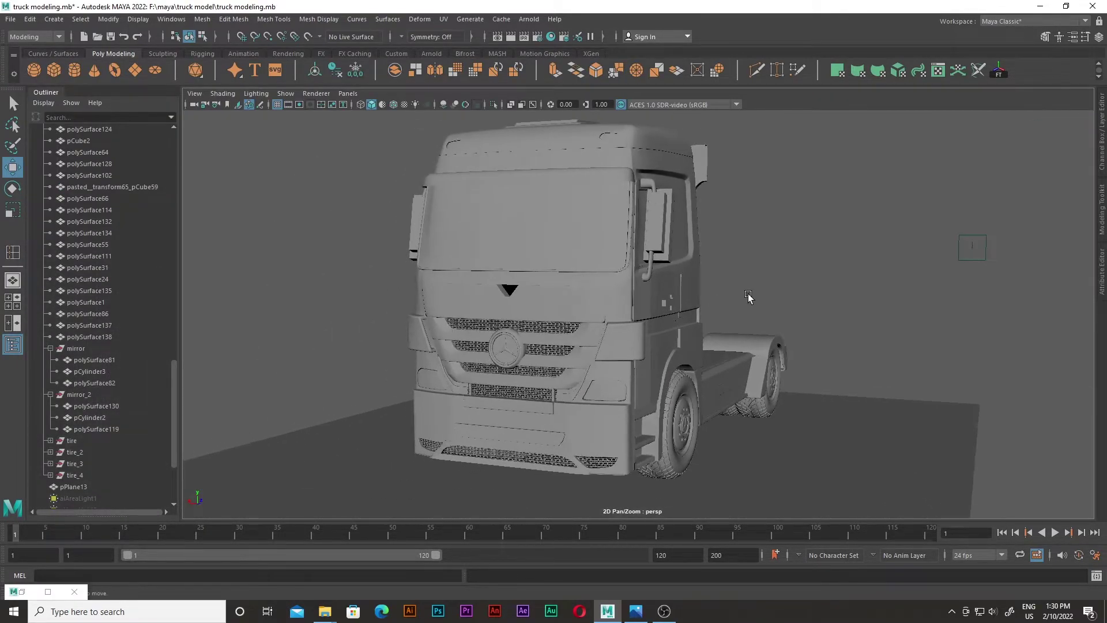
mouse_move(658, 333)
alt+mouse_down()
mouse_move(700, 331)
mouse_move(660, 329)
mouse_move(717, 301)
mouse_move(607, 338)
mouse_move(579, 328)
mouse_move(616, 317)
mouse_move(555, 316)
alt+mouse_up()
scroll(593, 317, up, 2)
scroll(605, 319, up, 2)
scroll(604, 319, down, 2)
scroll(602, 317, down, 2)
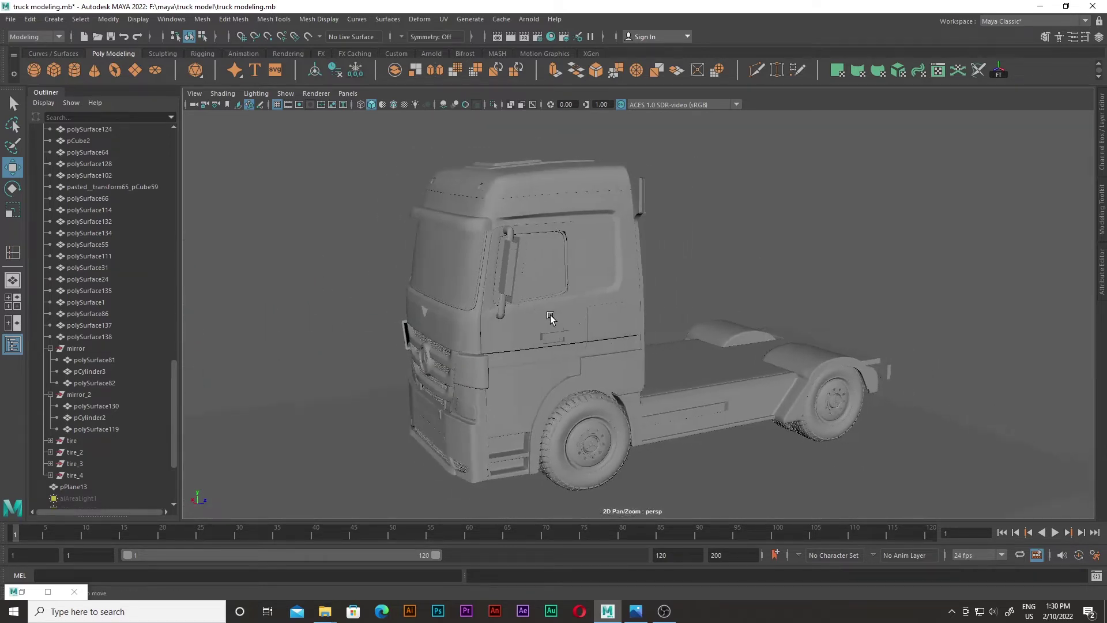
scroll(555, 317, down, 2)
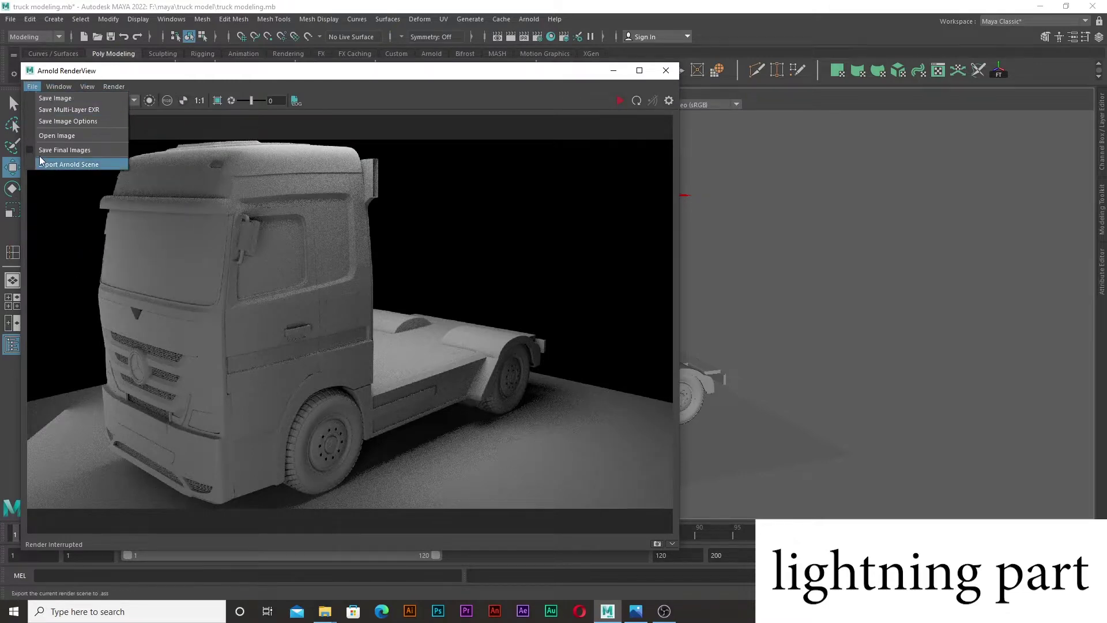
Save the render image as 'lightning' in the maya folder
click(38, 85)
click(55, 111)
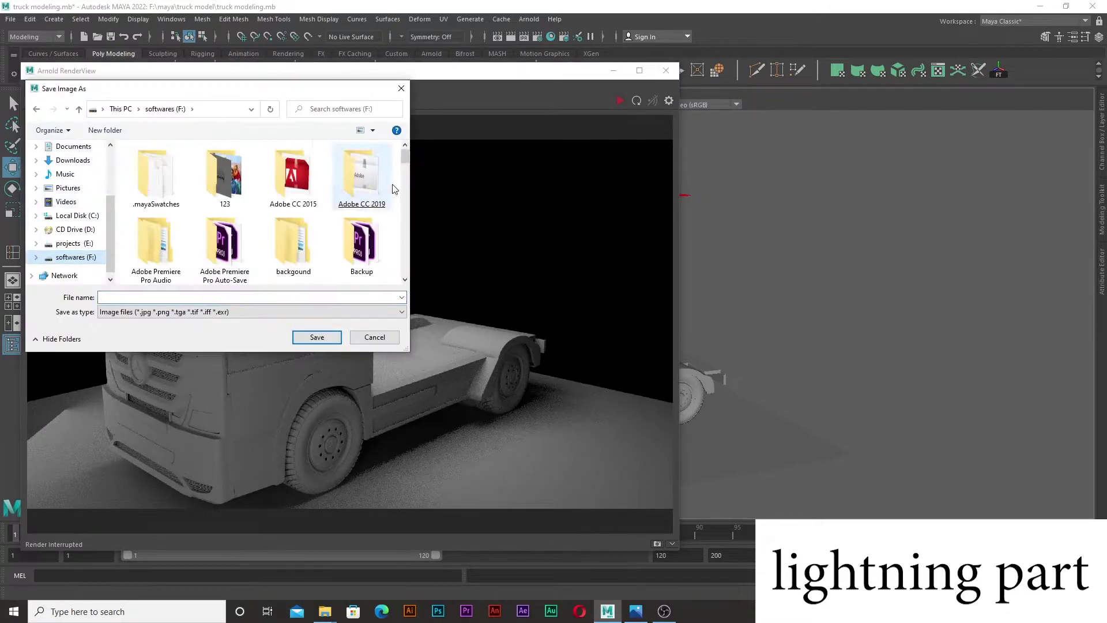
double_click(218, 226)
text(lightning)
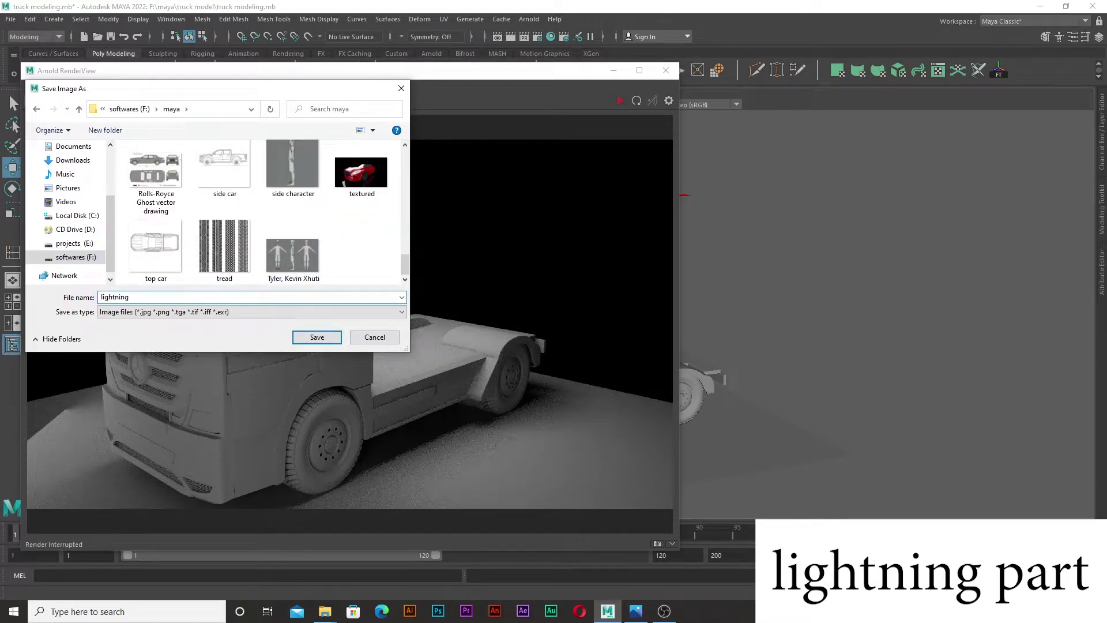
key(Return)
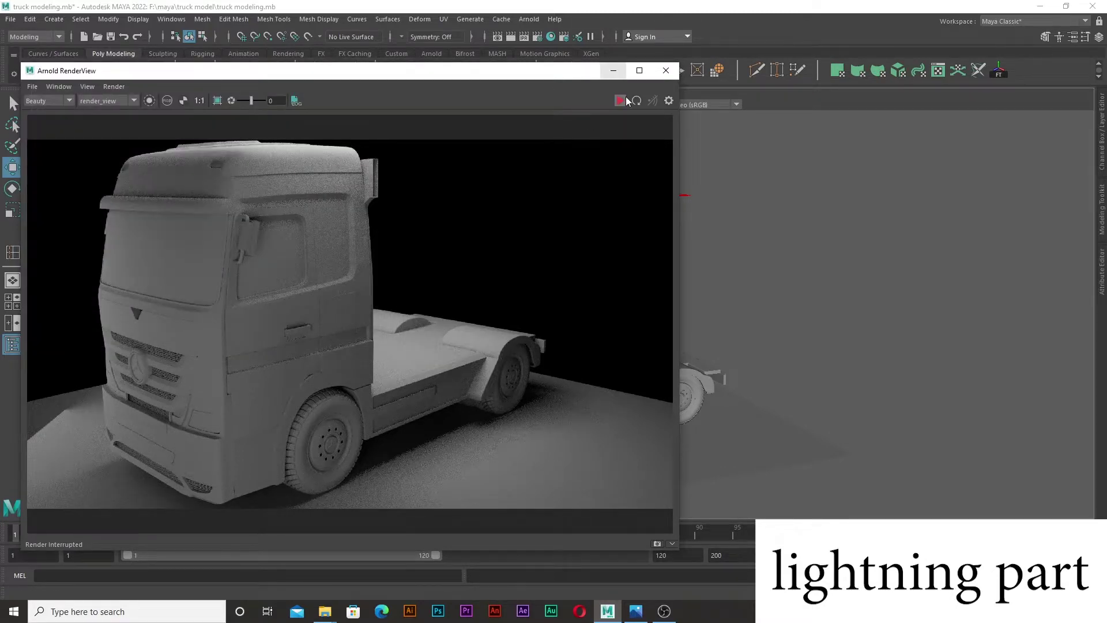
Minimise the Arnold RenderView to view the scene, then restore it
click(616, 72)
scroll(585, 294, down, 5)
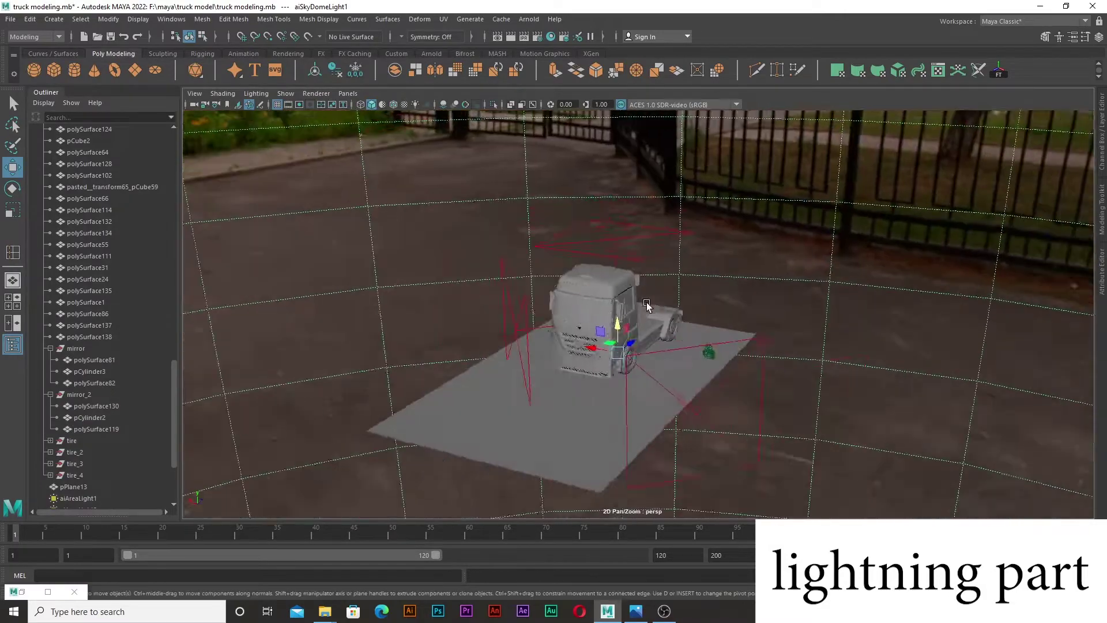
scroll(584, 287, up, 8)
scroll(584, 287, up, 3)
scroll(588, 282, down, 6)
scroll(593, 279, up, 1)
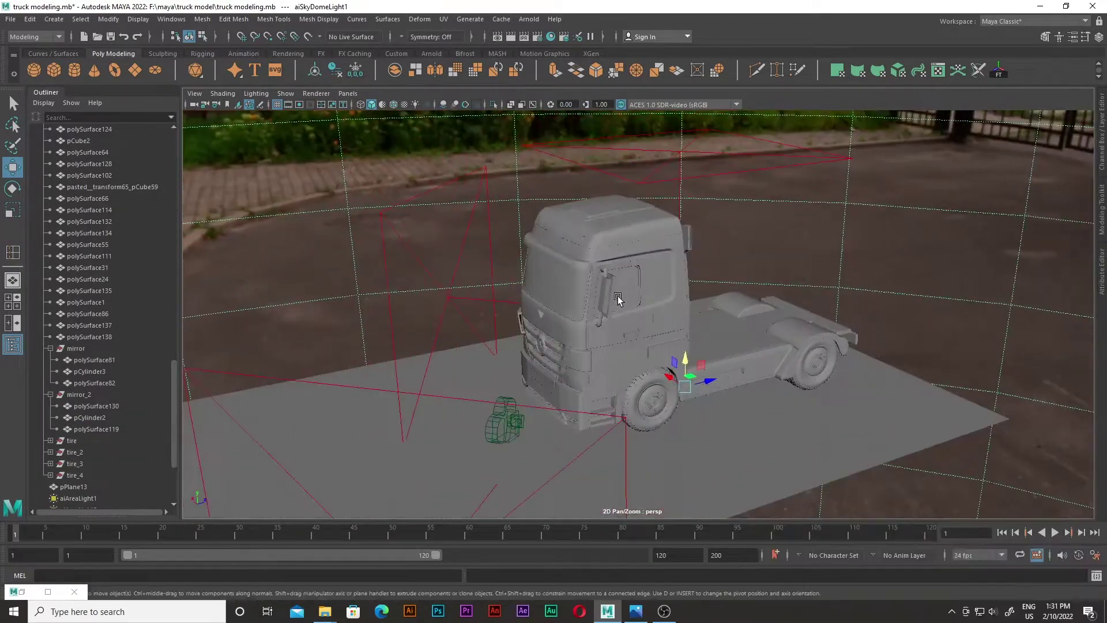
scroll(596, 297, up, 2)
click(48, 592)
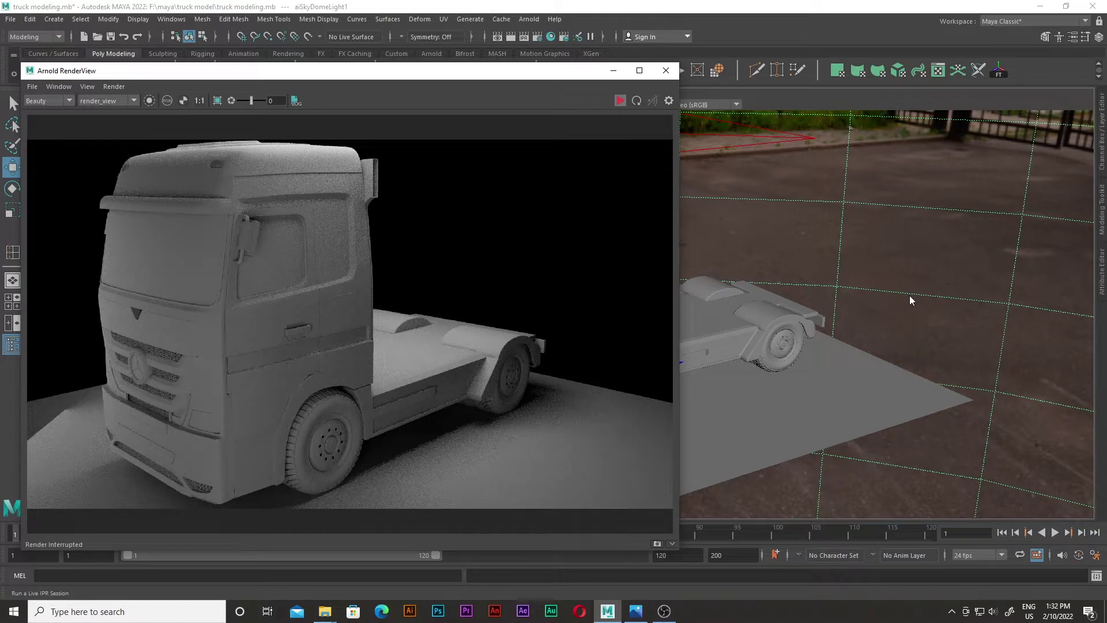
Set aiSkyDomeLightShape1's Intensity to 1 in the Attribute Editor
key(ctrl+a)
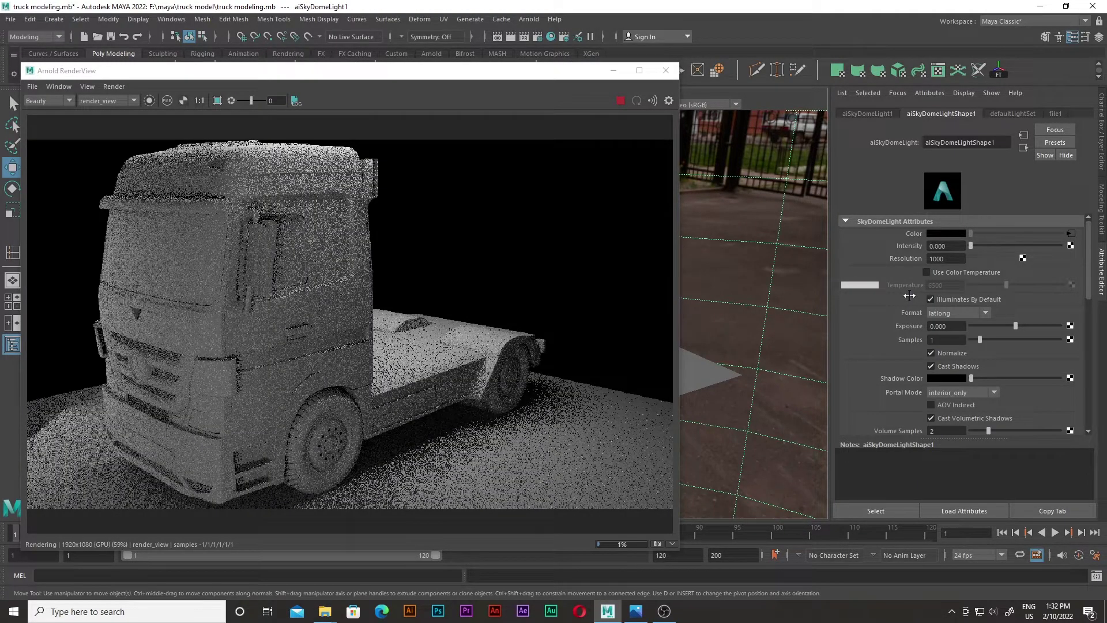
double_click(954, 247)
text(1)
key(Return)
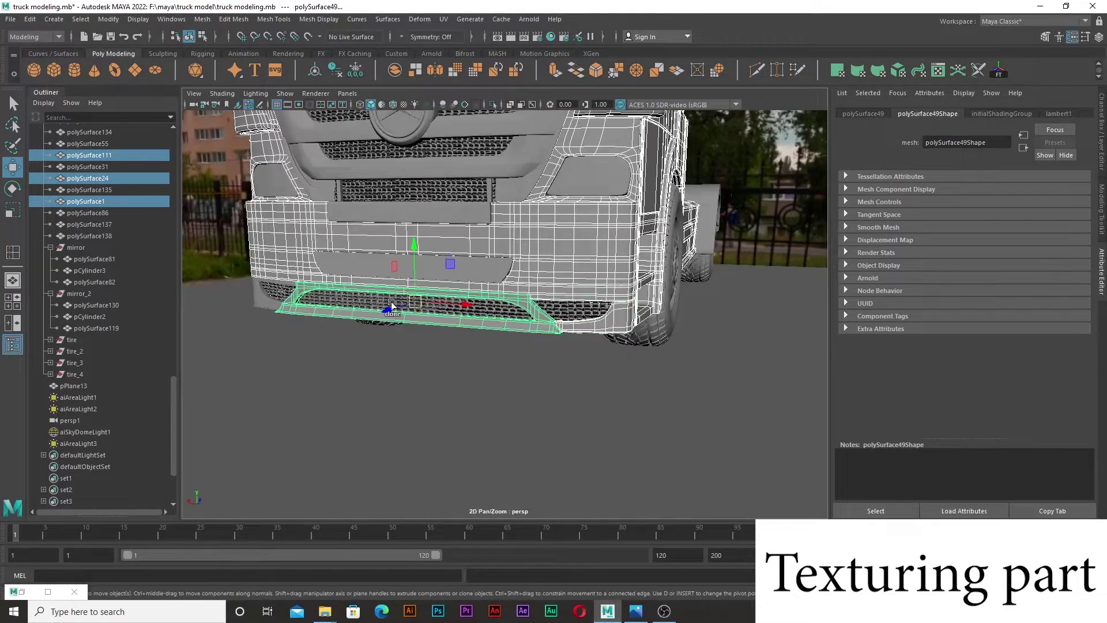
Choose the HD_720 (1280×720) image size preset in Render Settings' Common tab and start a render
right_click(462, 259)
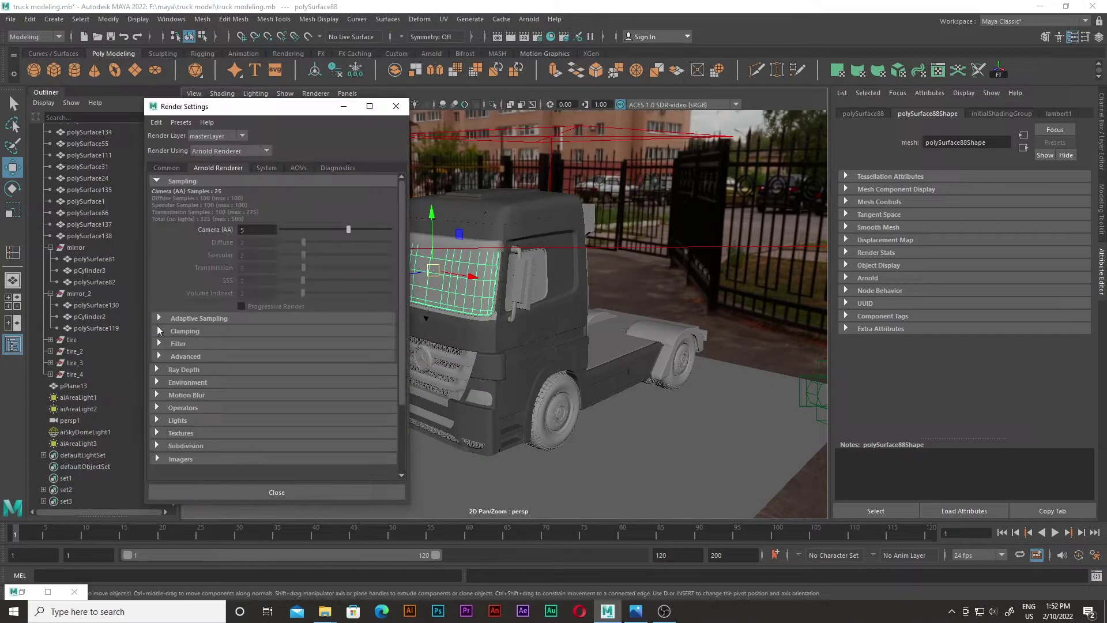
click(167, 168)
scroll(285, 335, down, 5)
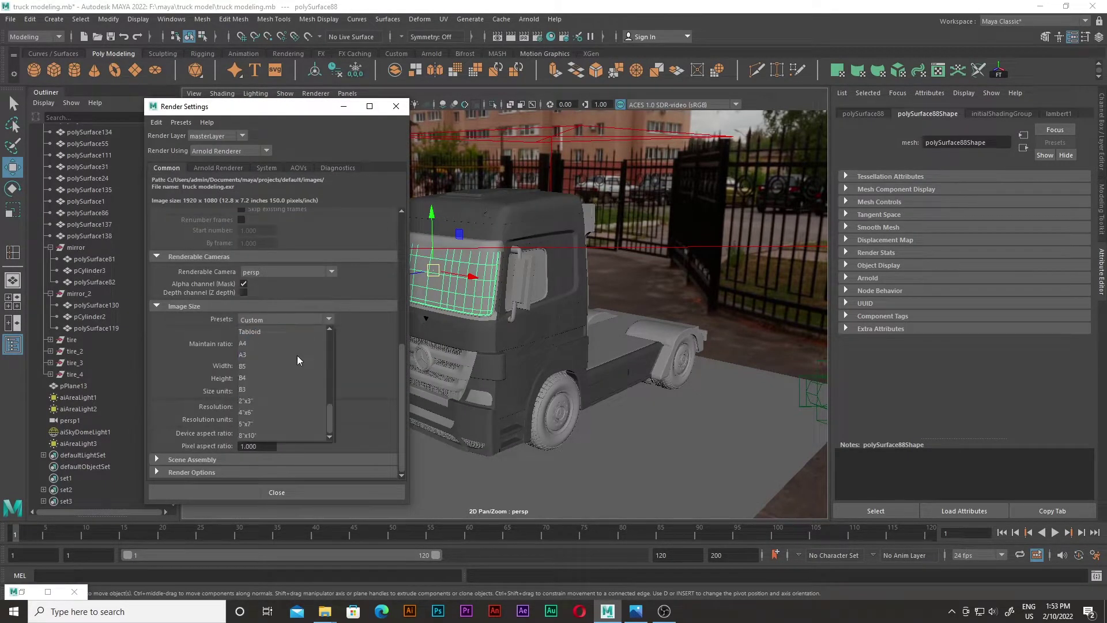
click(329, 321)
scroll(276, 292, up, 10)
scroll(276, 292, down, 4)
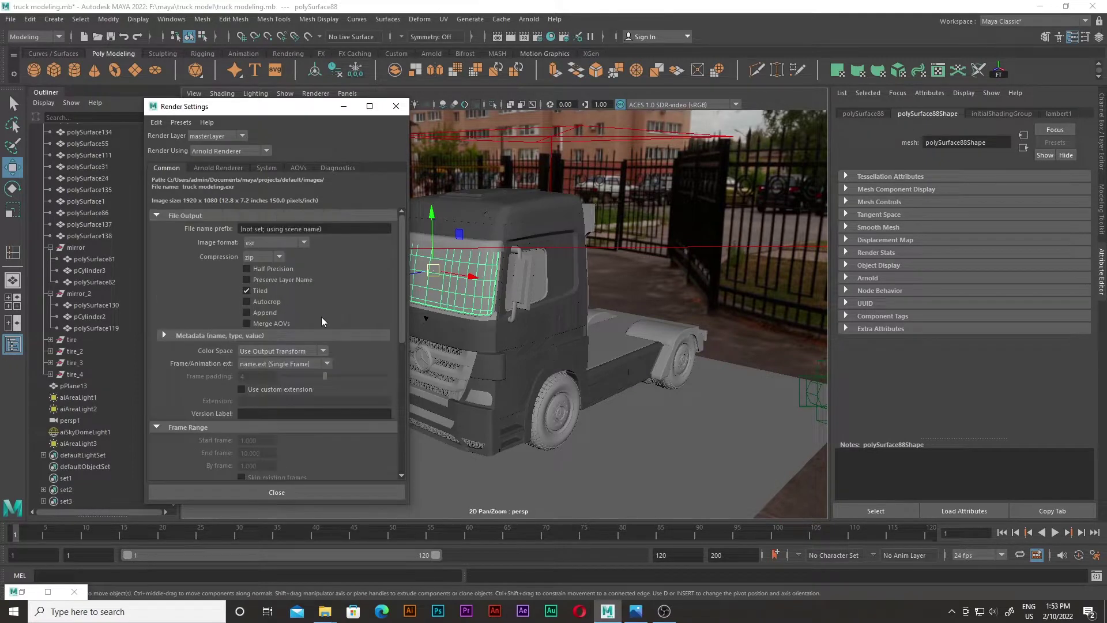
scroll(320, 317, down, 6)
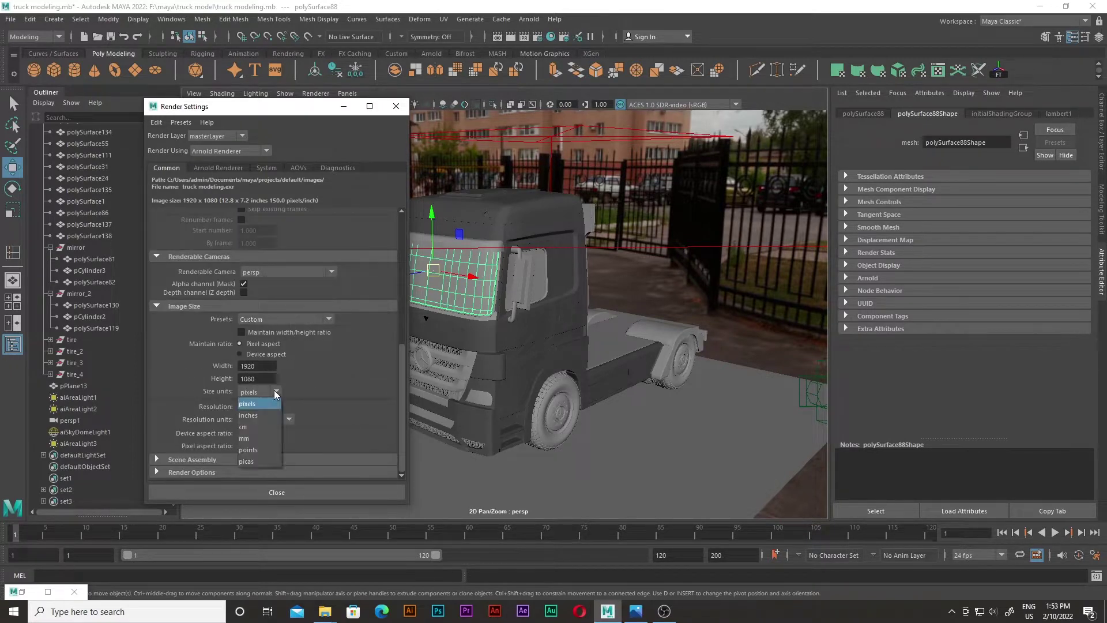
scroll(331, 358, down, 2)
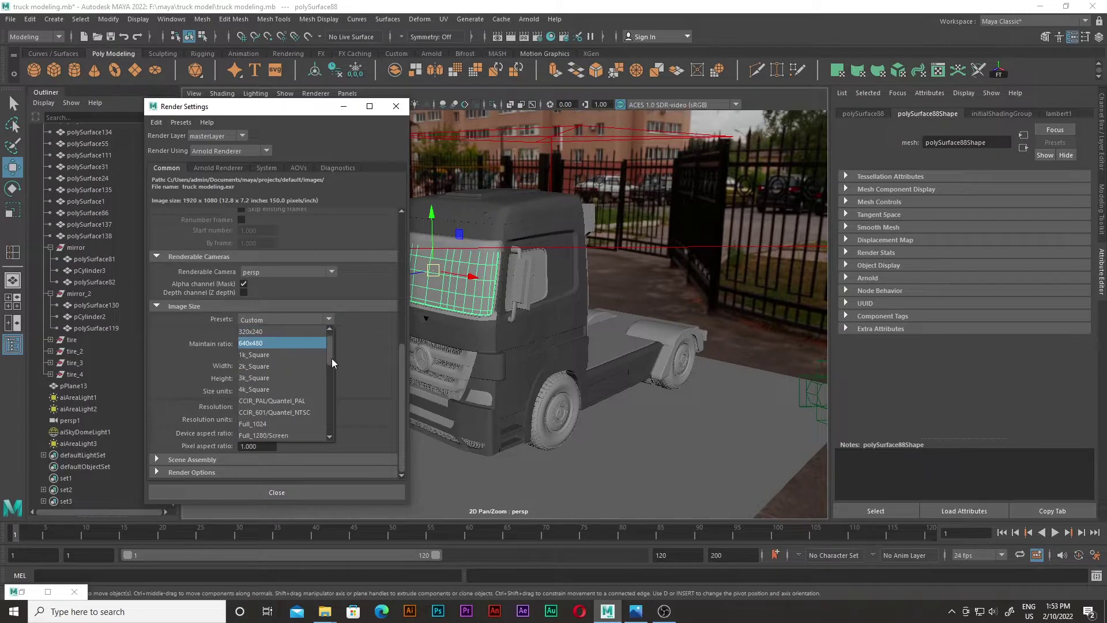
scroll(331, 358, down, 2)
click(293, 365)
click(277, 492)
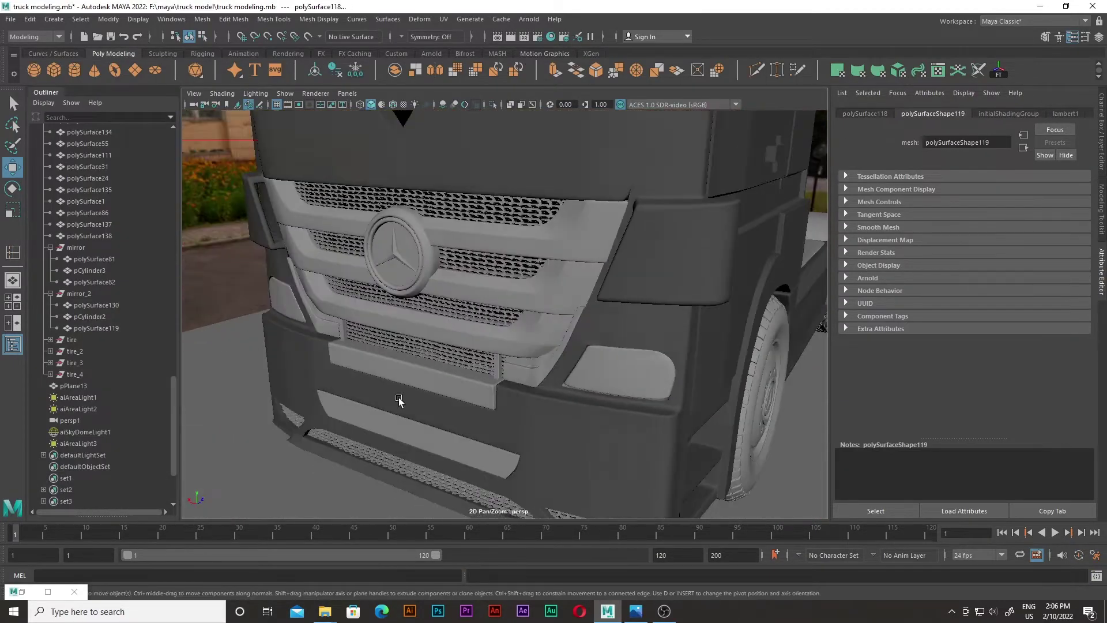
Orbit to the cab and select the sun visor above the windshield
alt+drag(399, 397, 514, 321)
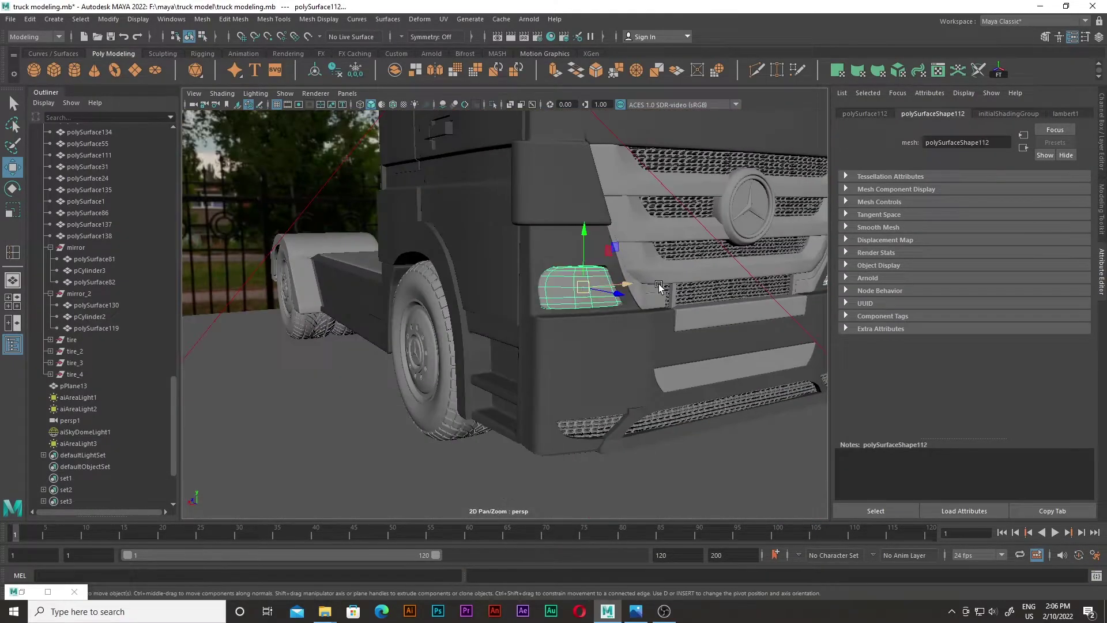
right_drag(514, 322, 581, 586)
scroll(514, 322, down, 5)
alt+drag(514, 322, 479, 250)
scroll(480, 249, up, 3)
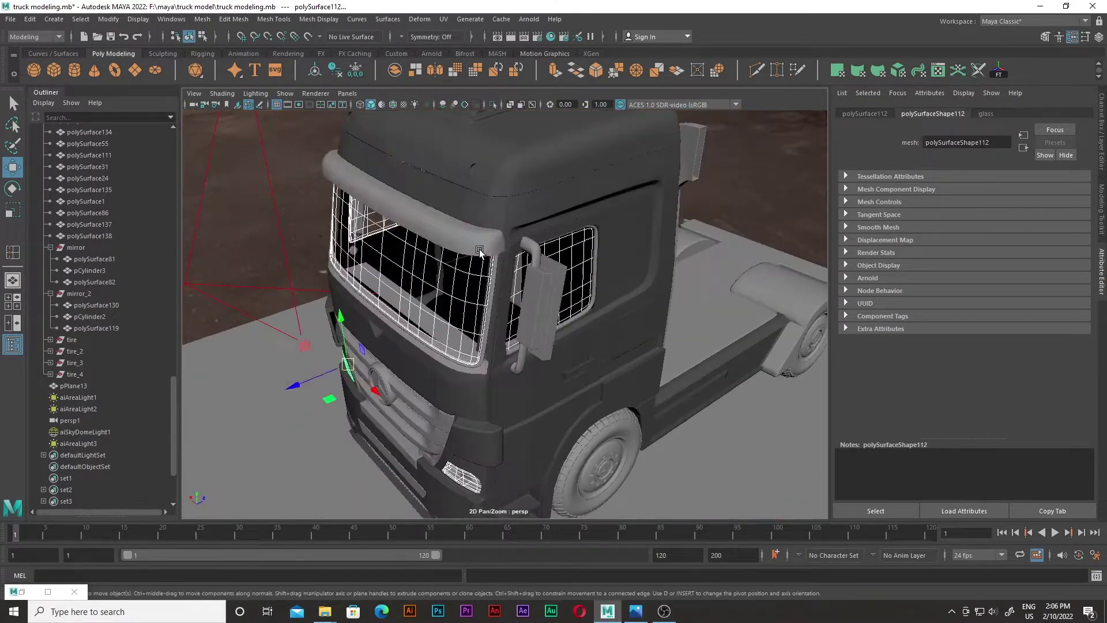
click(479, 249)
Assign the existing aiStandardSurface7 material to the visor and rename it glass2
right_drag(479, 249, 586, 460)
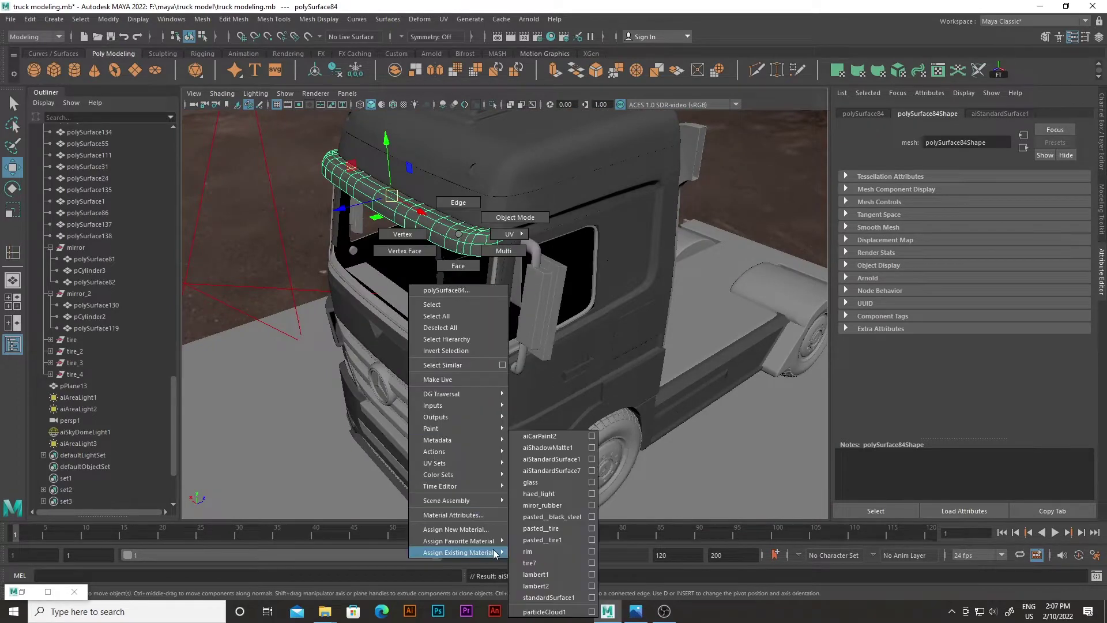
right_drag(461, 242, 548, 519)
scroll(519, 346, down, 3)
scroll(967, 212, down, 3)
click(845, 278)
double_click(966, 143)
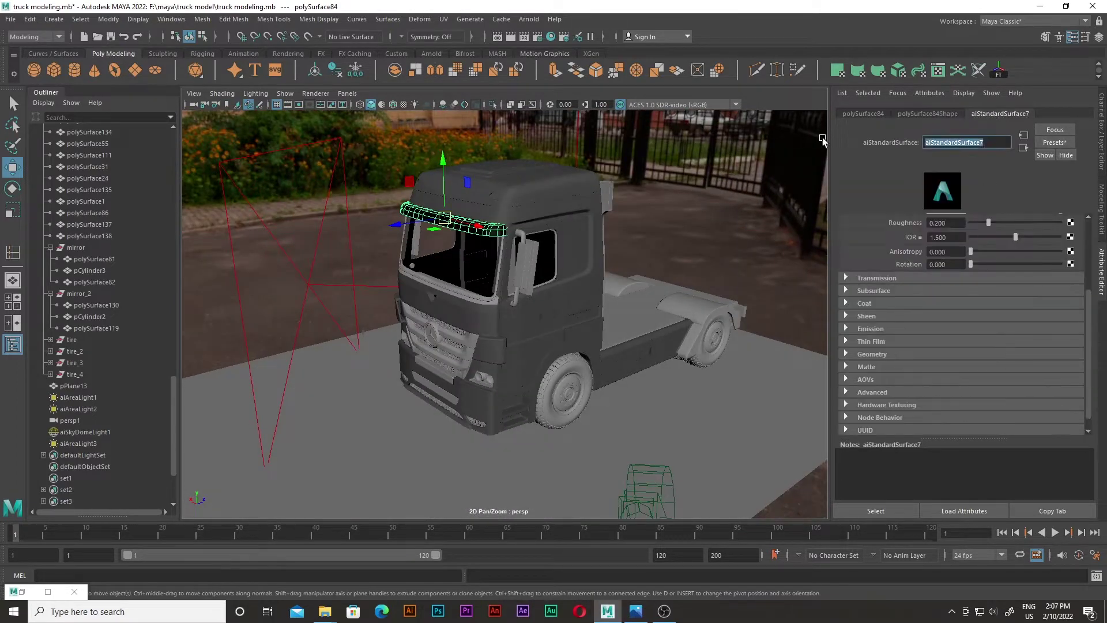
text(glass2)
key(Return)
Assign the existing tire material to the front tire
mouse_move(491, 277)
alt+mouse_down()
mouse_move(654, 279)
mouse_move(504, 330)
mouse_move(604, 335)
alt+mouse_up()
click(536, 346)
scroll(456, 309, up, 3)
mouse_move(456, 310)
alt+mouse_down()
mouse_move(407, 357)
mouse_move(621, 385)
mouse_move(403, 362)
alt+mouse_up()
click(407, 358)
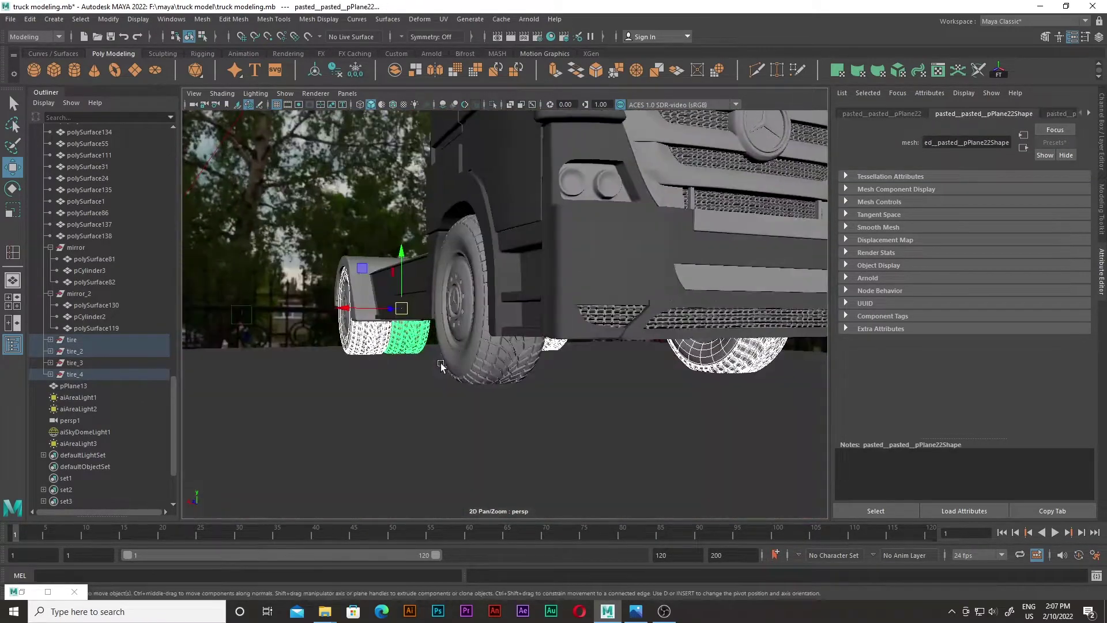
scroll(404, 362, down, 3)
click(403, 362)
right_drag(403, 362, 506, 582)
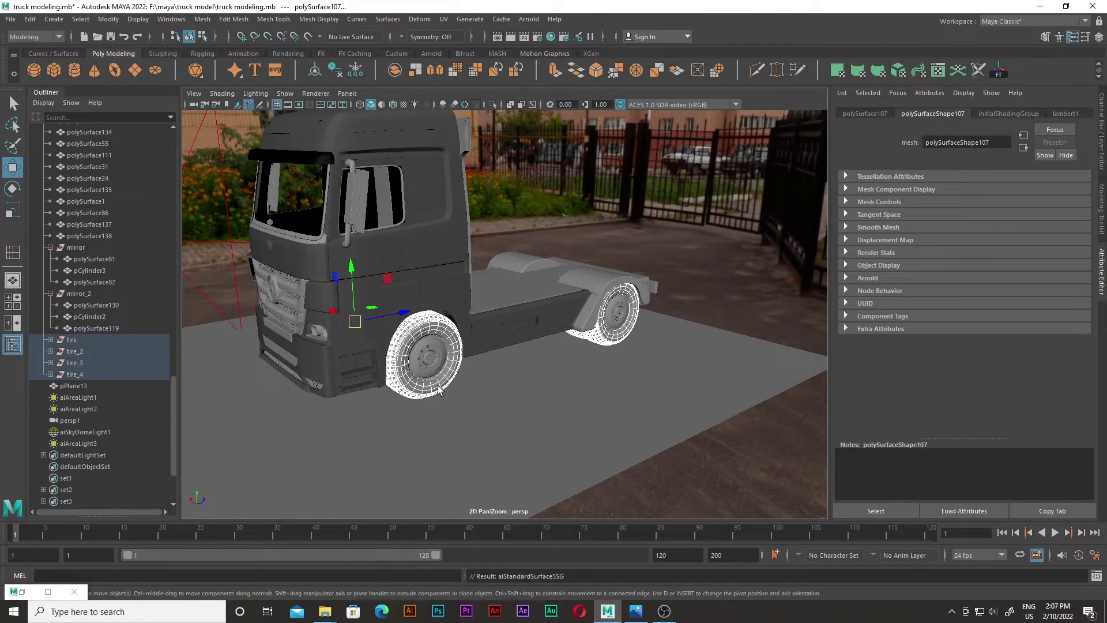
scroll(394, 370, up, 3)
scroll(428, 295, up, 3)
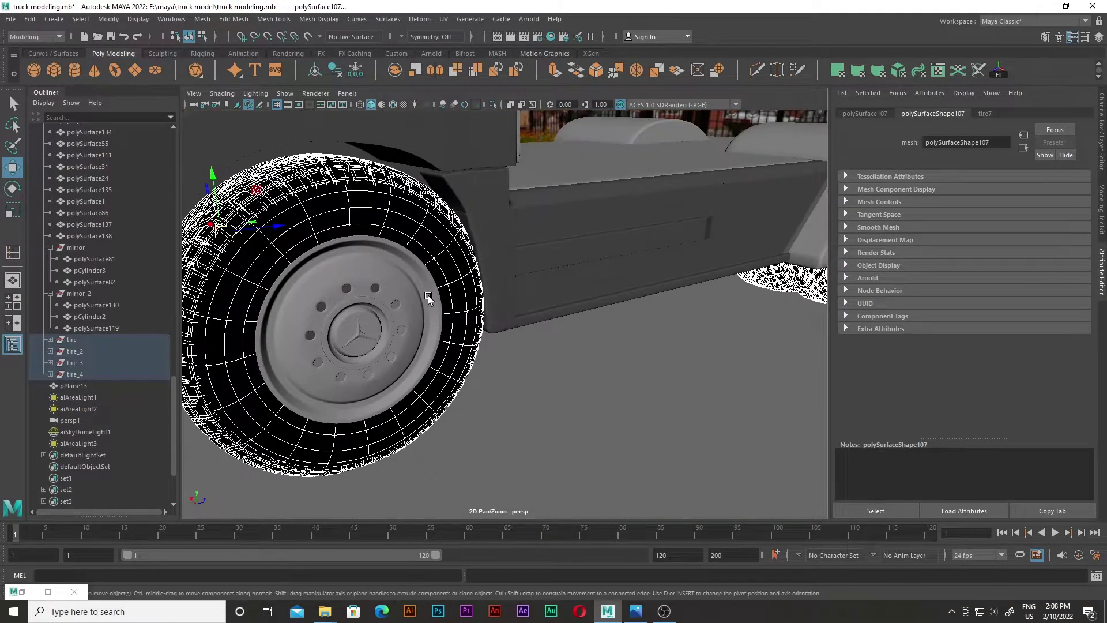
Select the wheel hub and the tire_2 through tire_4 groups, and frame them in view
click(406, 299)
scroll(406, 300, up, 3)
scroll(441, 344, down, 5)
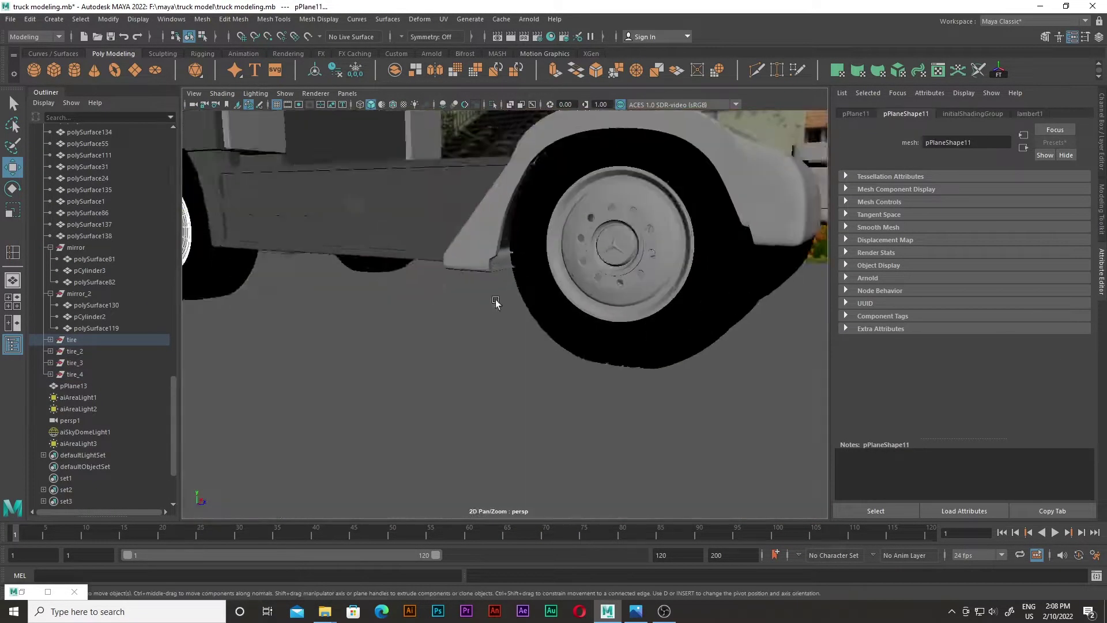
alt+drag(586, 270, 404, 289)
click(74, 351)
drag(74, 341, 75, 374)
scroll(507, 312, down, 5)
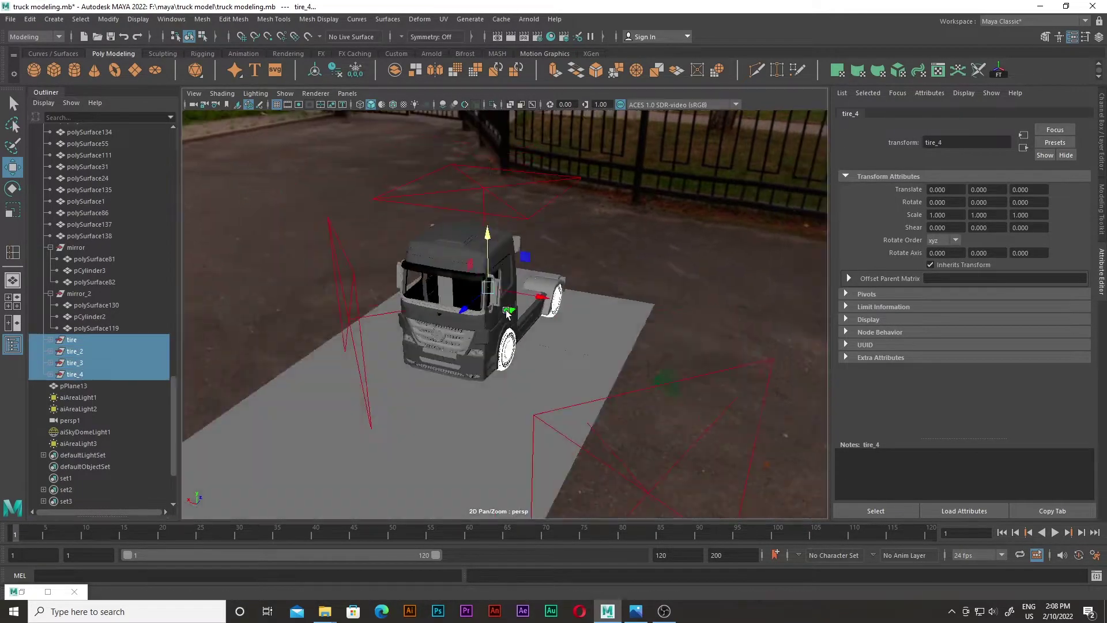
key(f)
Inspect the tires by selecting their hub discs and rim pieces one by one
click(462, 404)
scroll(462, 403, up, 3)
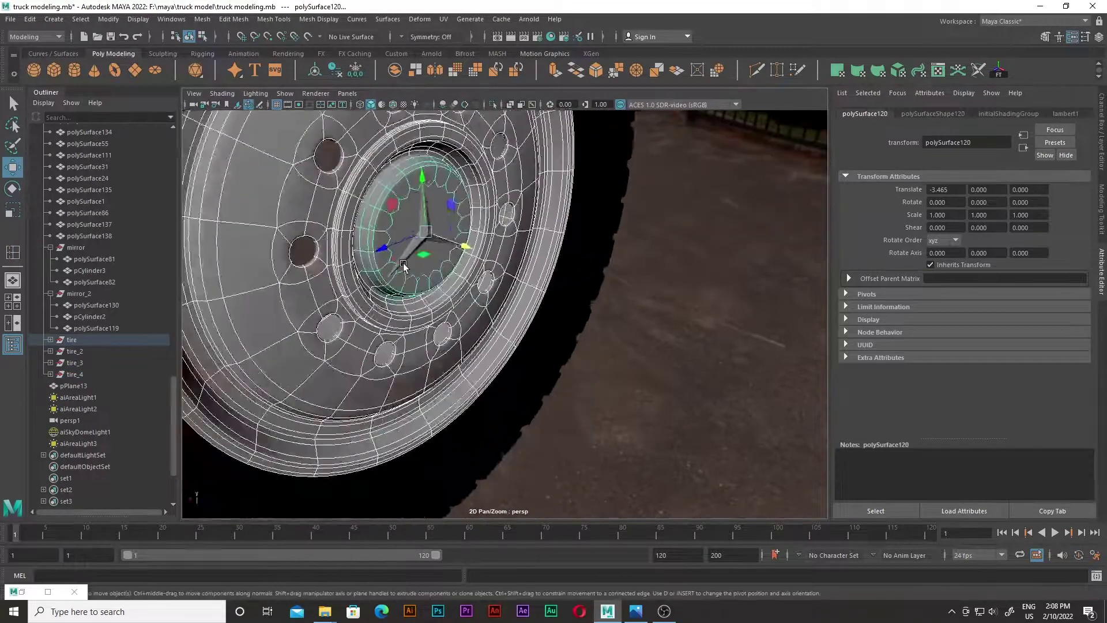
scroll(505, 304, down, 4)
scroll(506, 304, up, 3)
click(497, 309)
scroll(497, 309, up, 2)
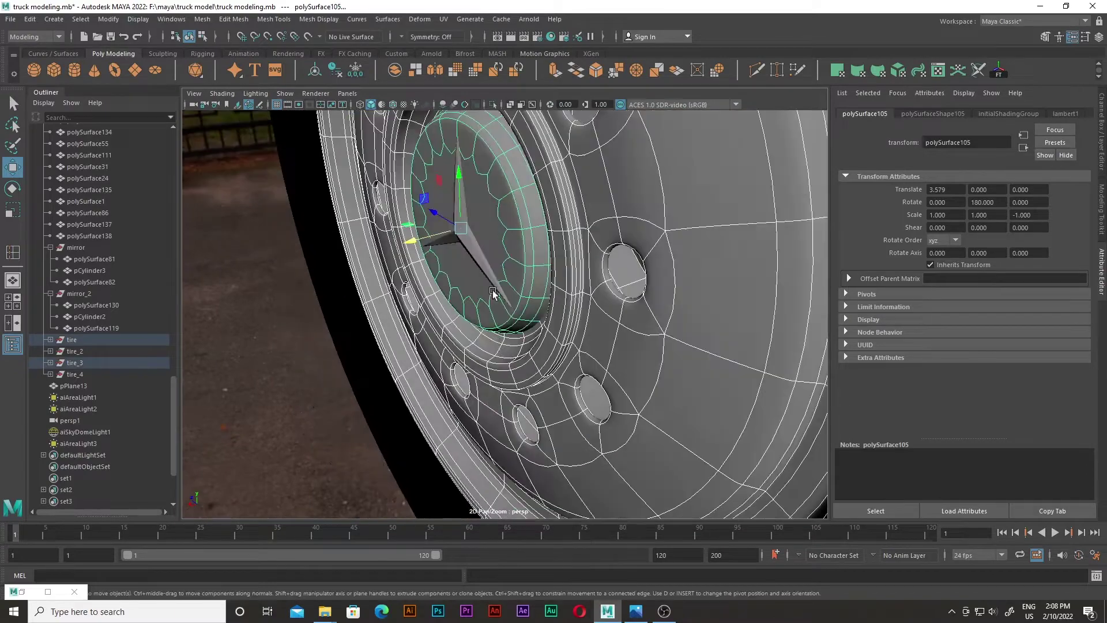
scroll(497, 308, down, 5)
scroll(497, 308, up, 3)
click(424, 375)
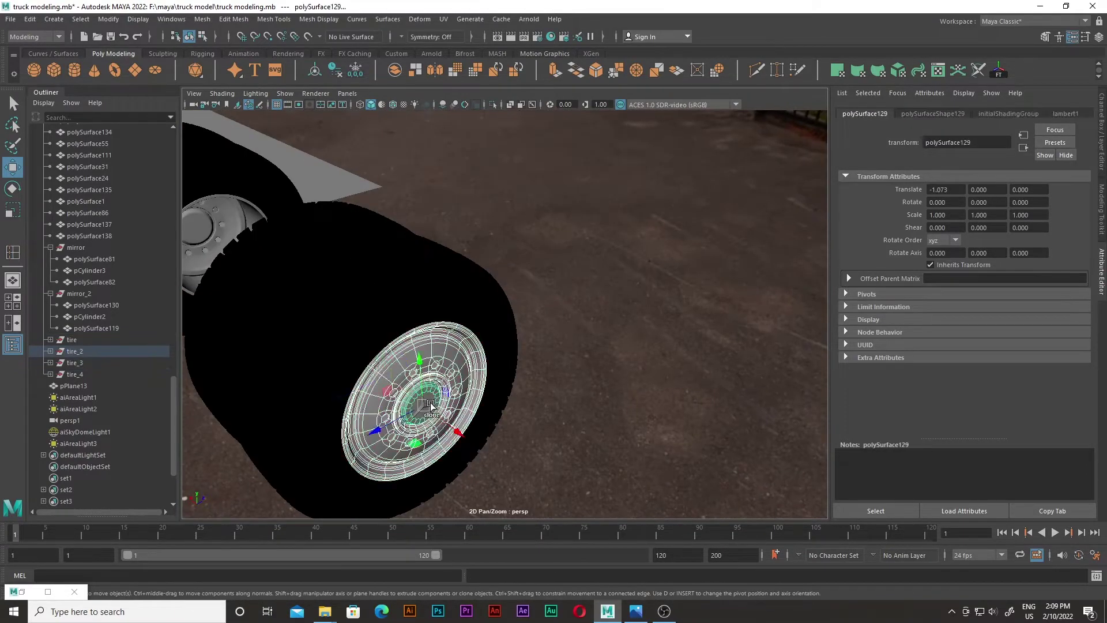
scroll(329, 391, up, 3)
scroll(487, 301, down, 5)
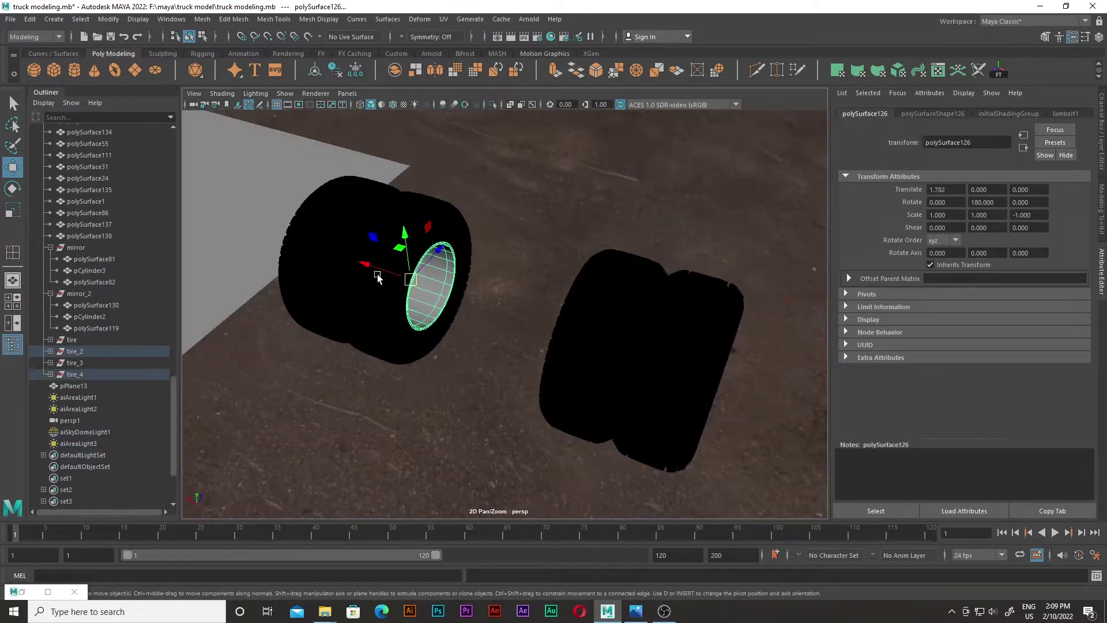
click(400, 284)
scroll(400, 284, up, 4)
scroll(400, 284, down, 5)
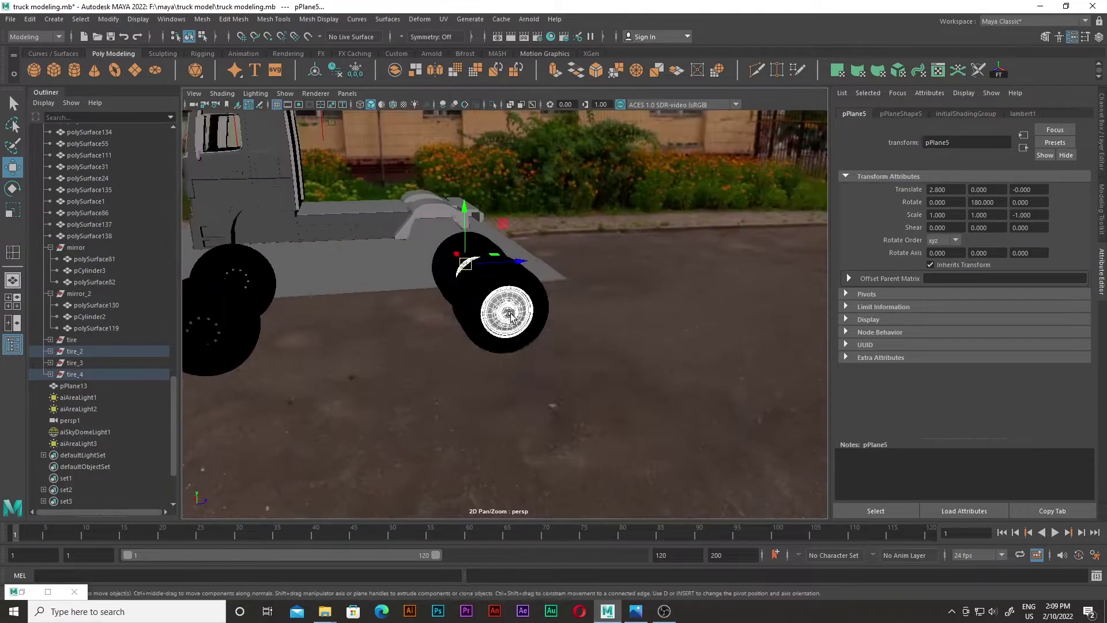
Give the hub disc the existing tire material and select the four tire groups
right_drag(508, 293, 587, 556)
scroll(496, 312, down, 5)
drag(72, 340, 75, 375)
scroll(256, 312, up, 3)
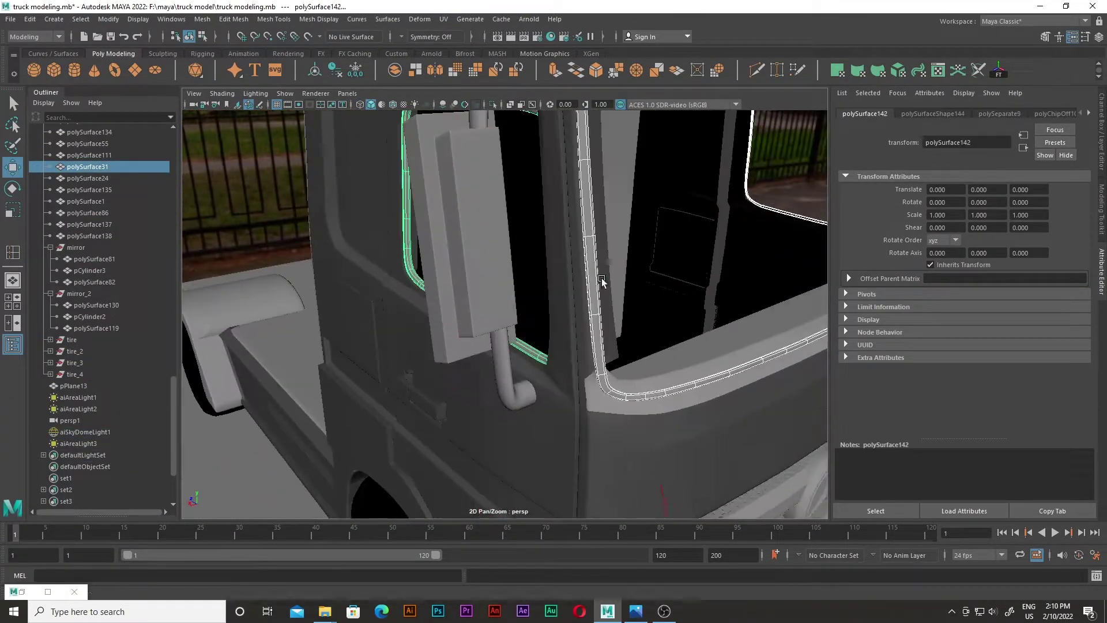
right_click(594, 271)
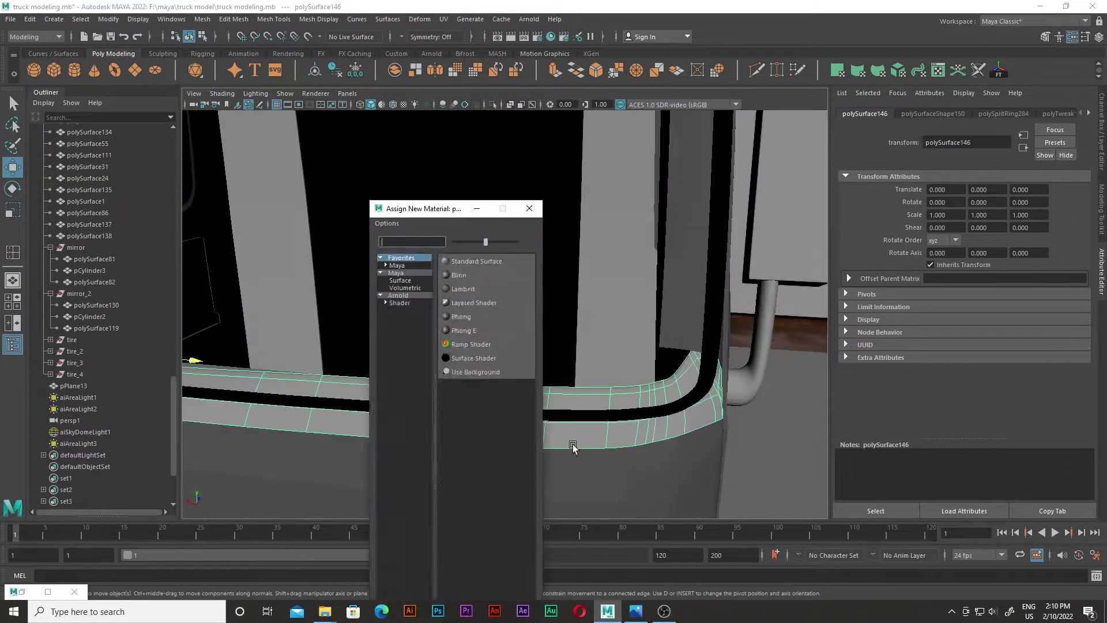
Assign the windshield trim a new aiStandardSurface with black base and specular weight 1.000
scroll(957, 271, up, 4)
click(946, 261)
click(957, 278)
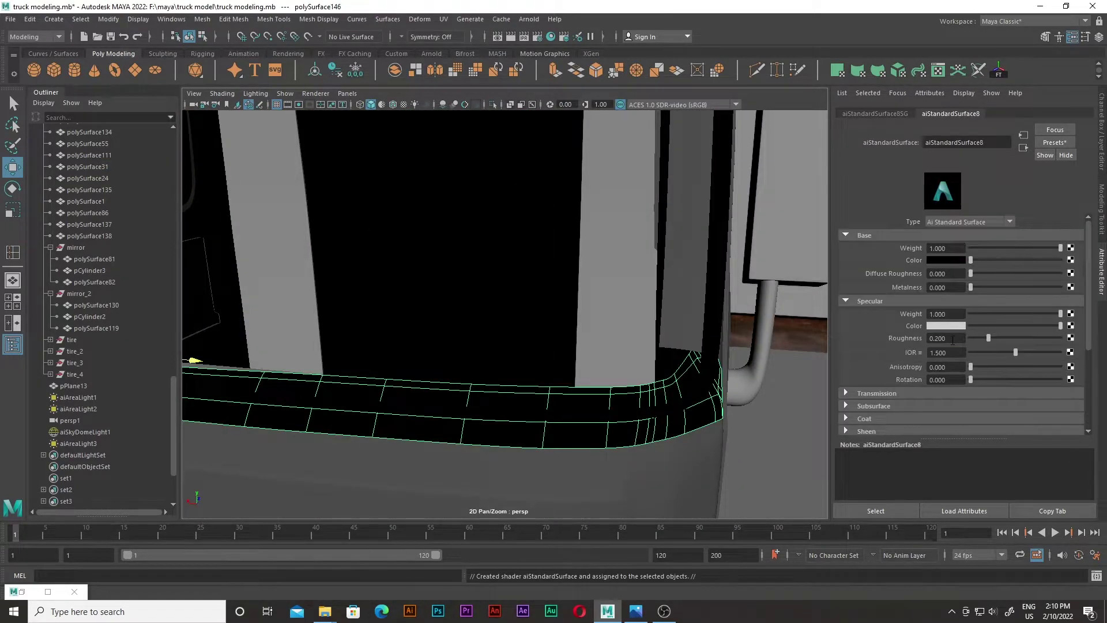
scroll(469, 321, down, 5)
scroll(469, 321, down, 2)
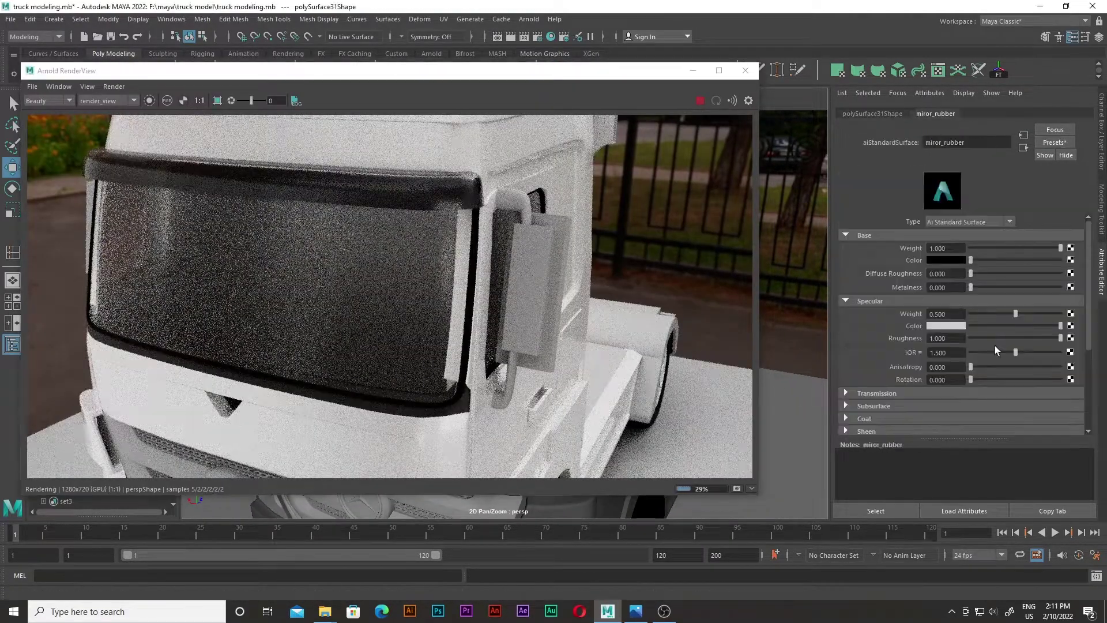
drag(1021, 312, 1065, 314)
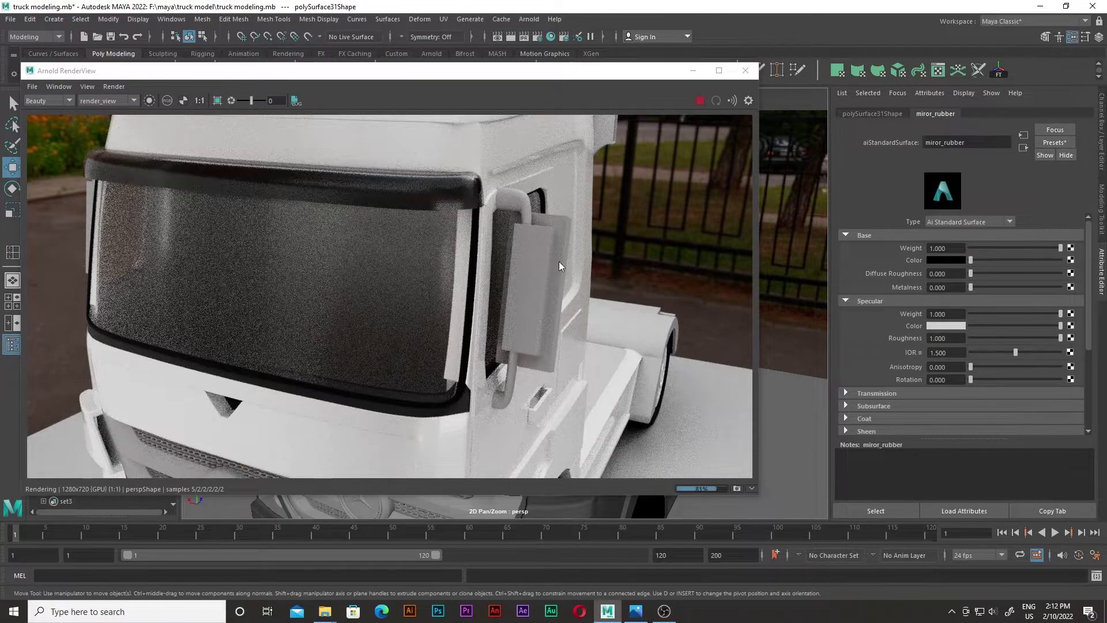
Refresh the Arnold render preview to check the black rubber trim
click(692, 70)
scroll(443, 257, down, 3)
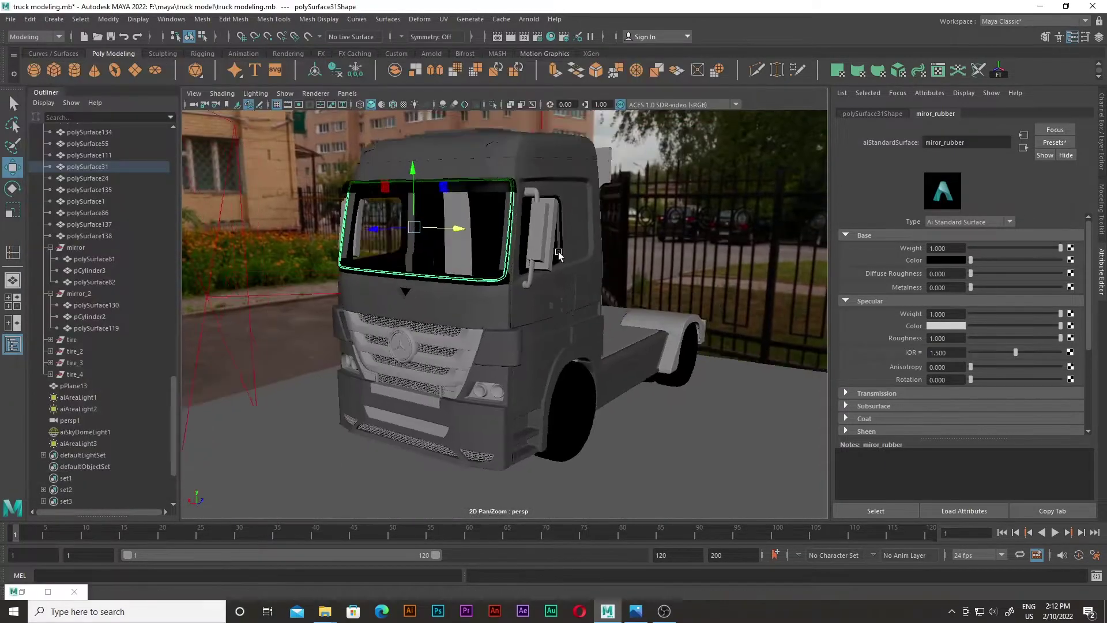
scroll(443, 257, down, 2)
scroll(443, 257, up, 2)
scroll(443, 258, up, 3)
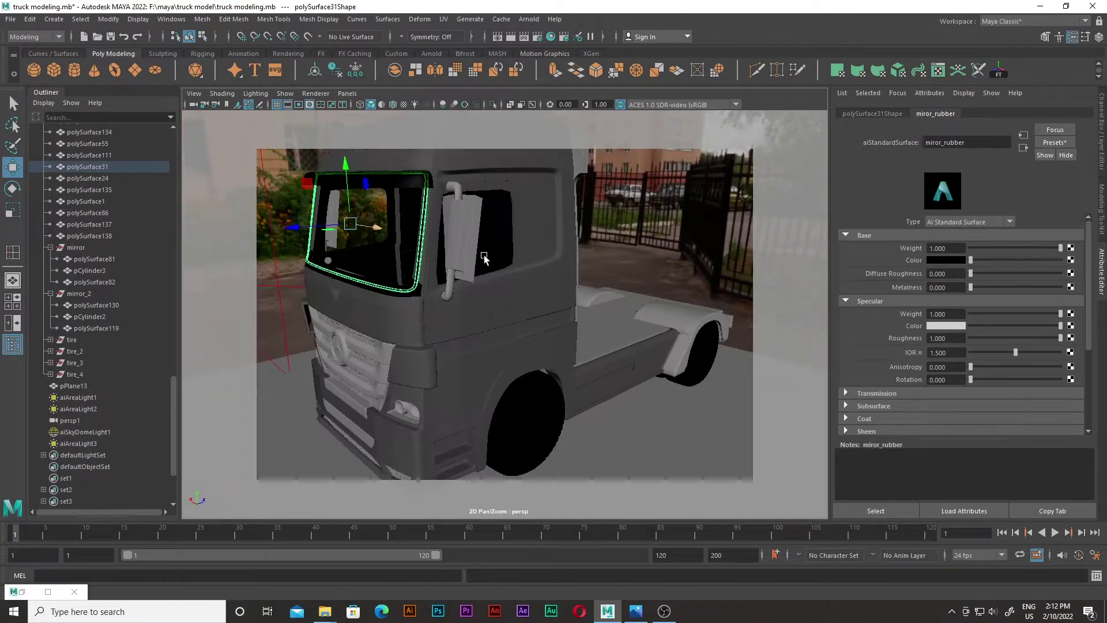
scroll(443, 257, up, 2)
click(48, 592)
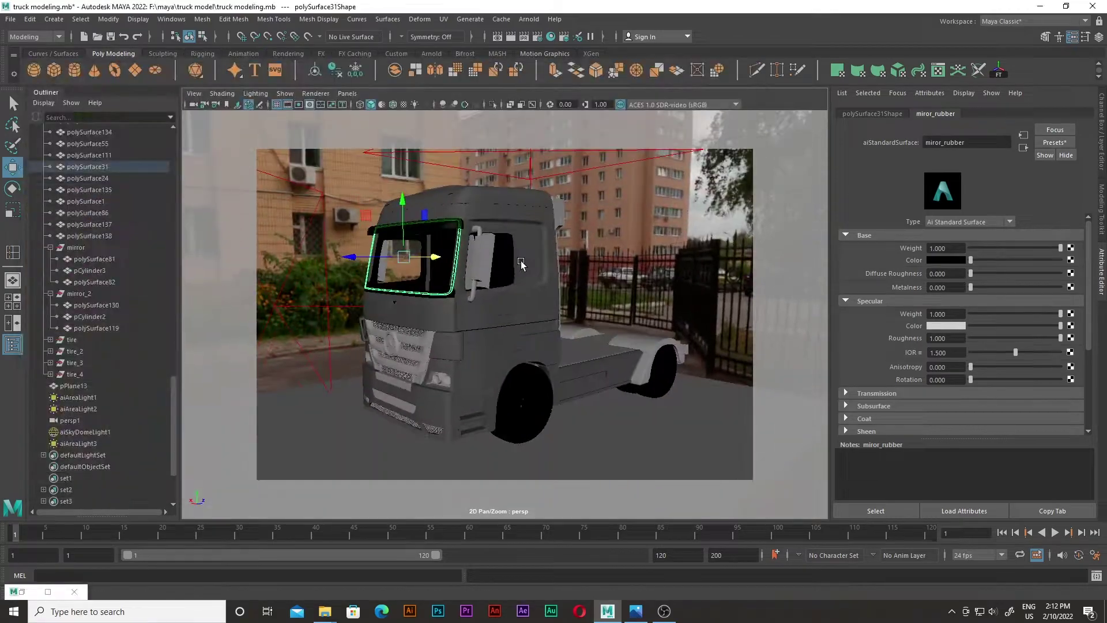
click(699, 101)
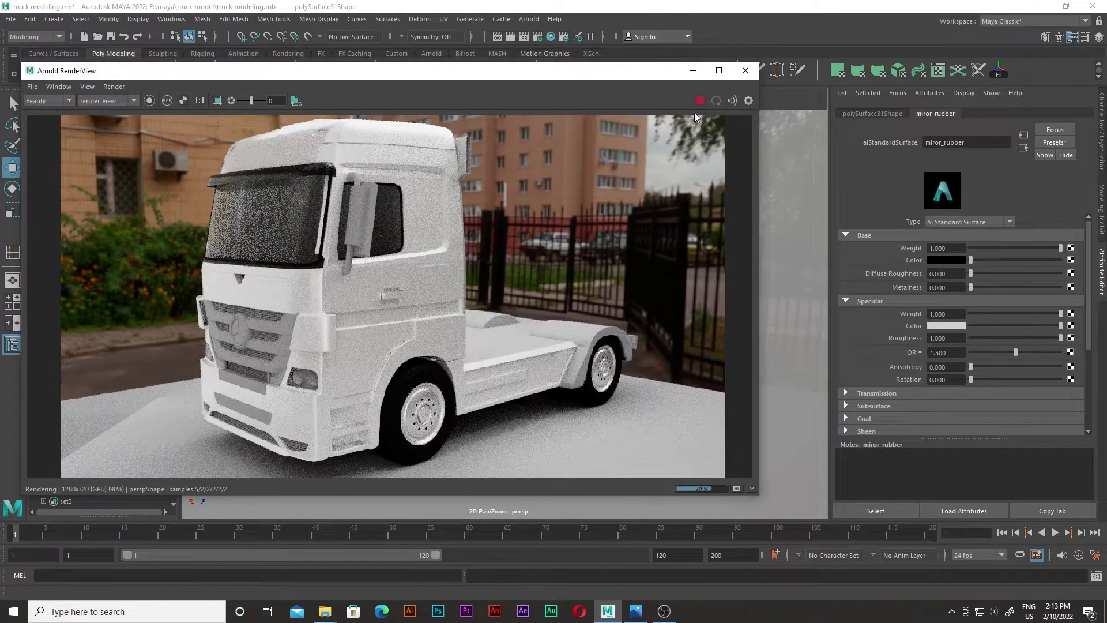
click(699, 99)
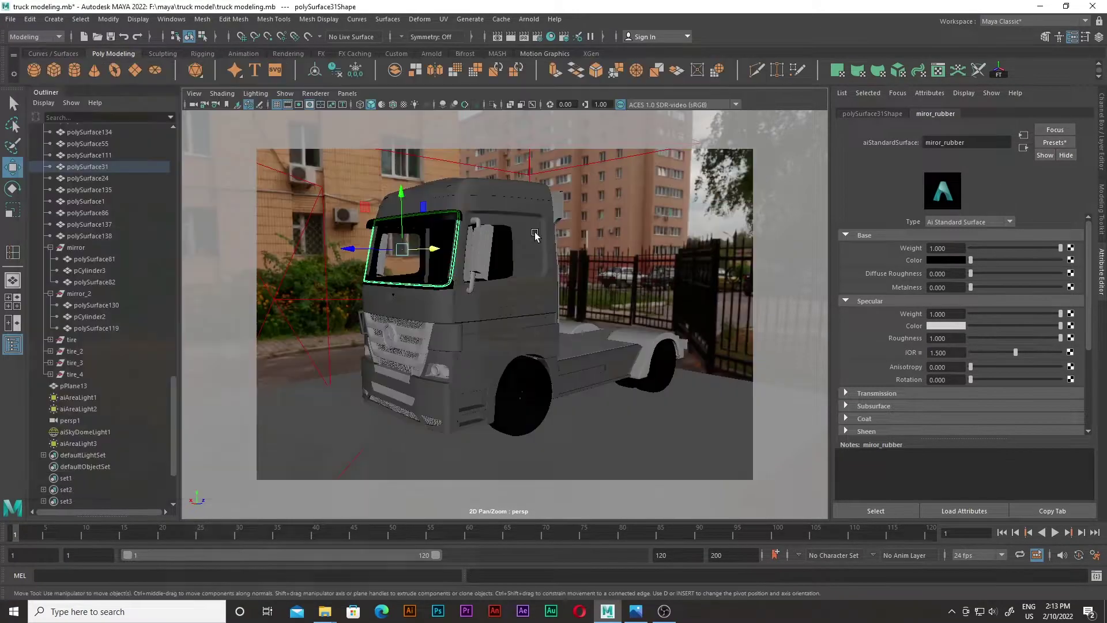
Apply the existing miror_rubber material to the selected cab parts
click(539, 236)
right_drag(540, 237, 638, 546)
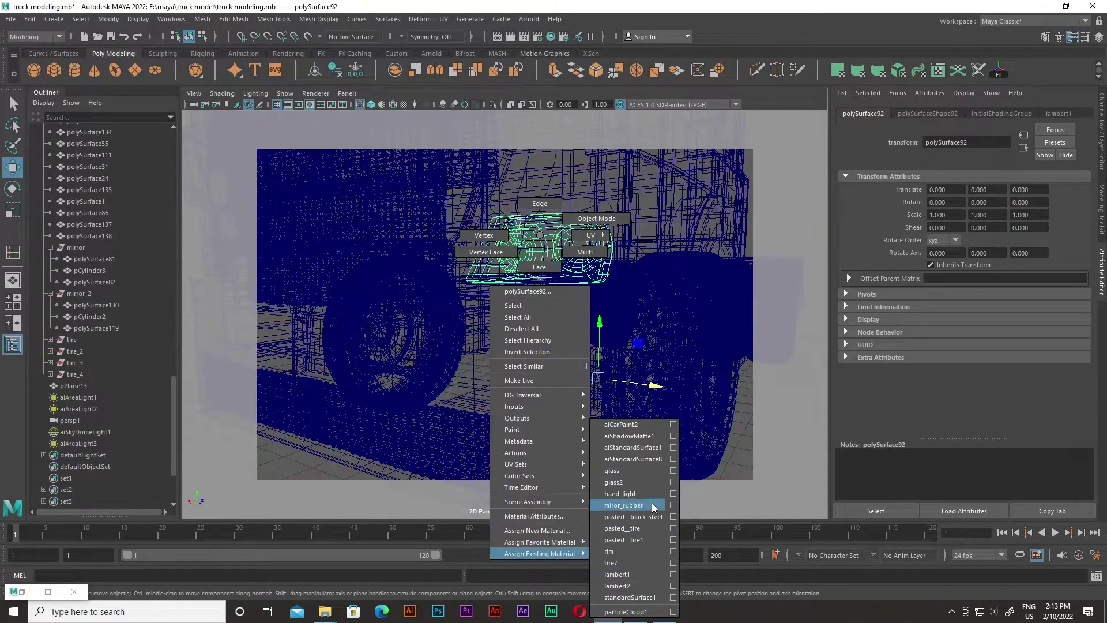
right_drag(653, 508, 624, 505)
scroll(624, 505, down, 3)
right_drag(495, 309, 595, 507)
scroll(465, 367, down, 3)
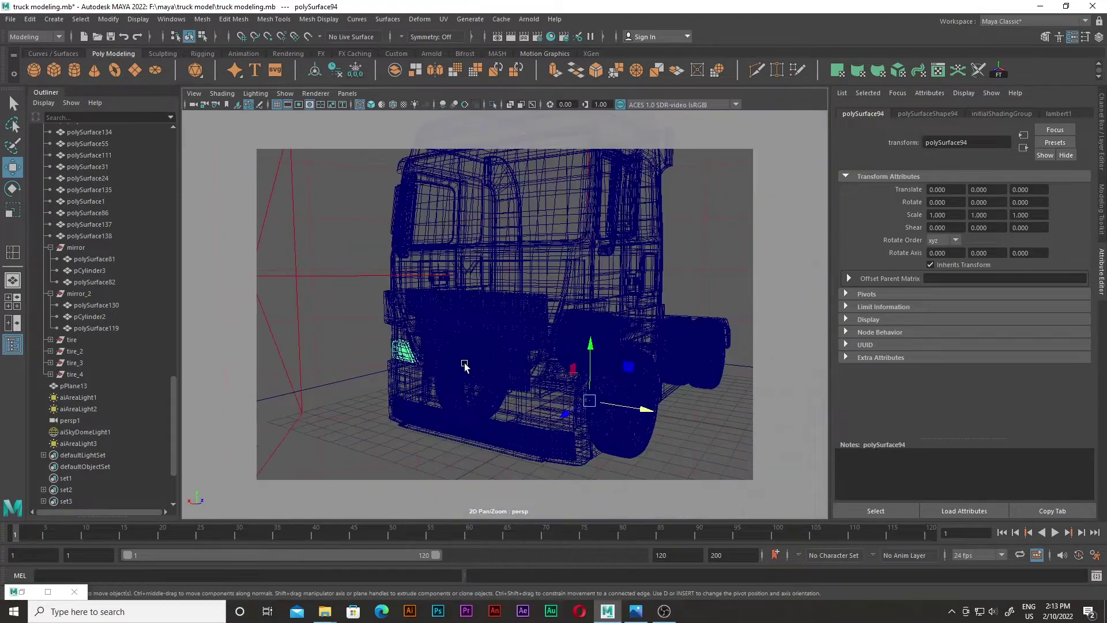
Return to smooth shading and give the ground plane pPlane13 an aiShadowMatte material
alt+drag(465, 366, 396, 129)
key(5)
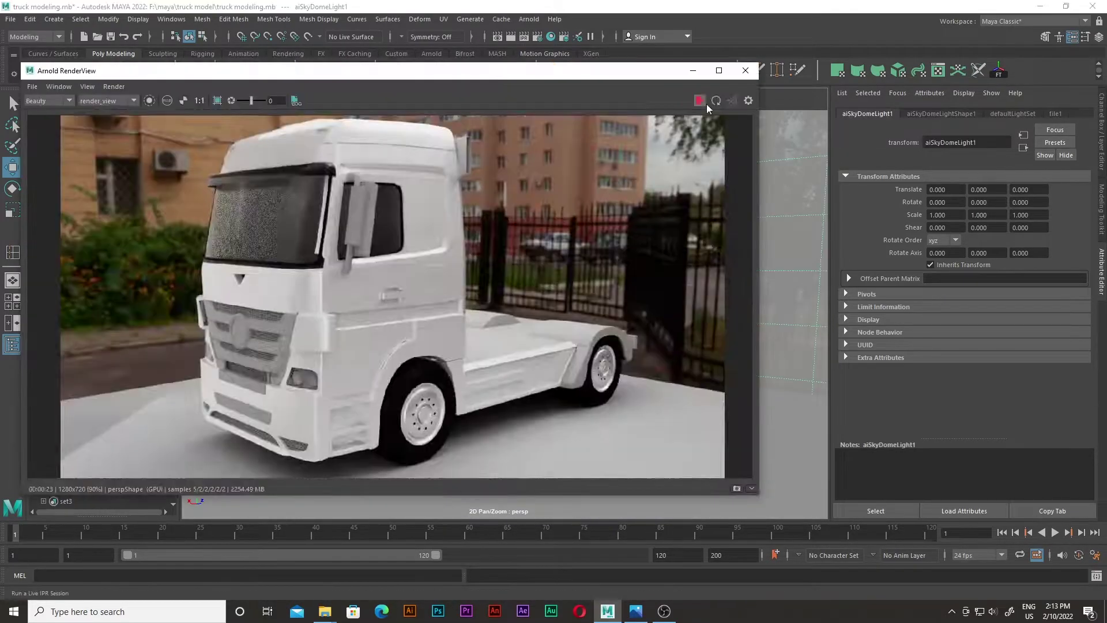
alt+drag(310, 386, 577, 346)
click(618, 250)
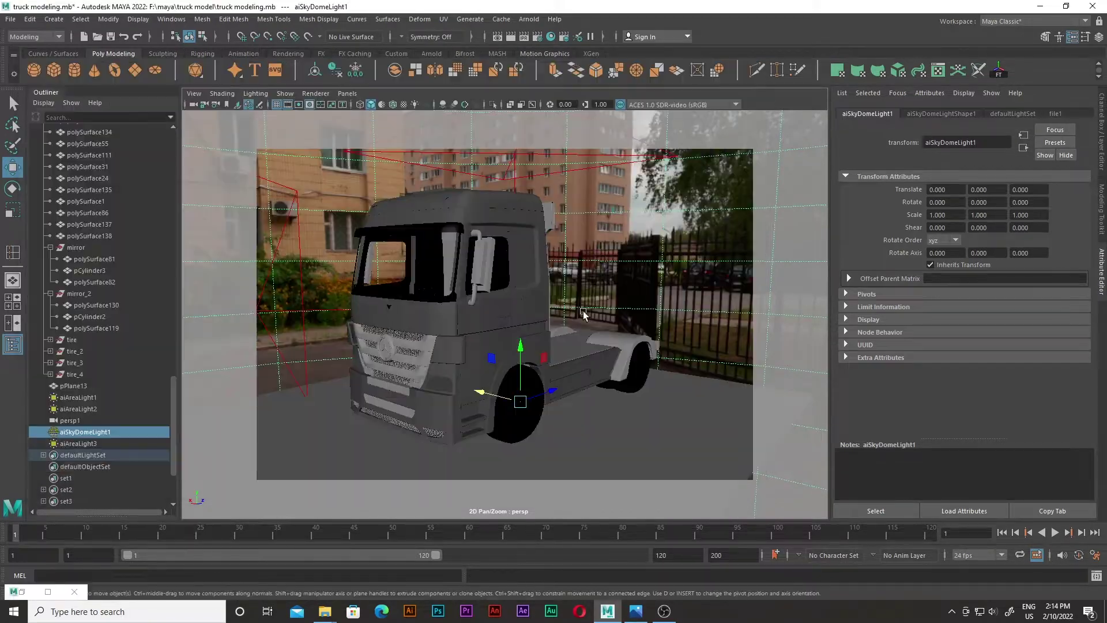
click(652, 293)
right_drag(652, 293, 681, 616)
right_drag(756, 449, 742, 436)
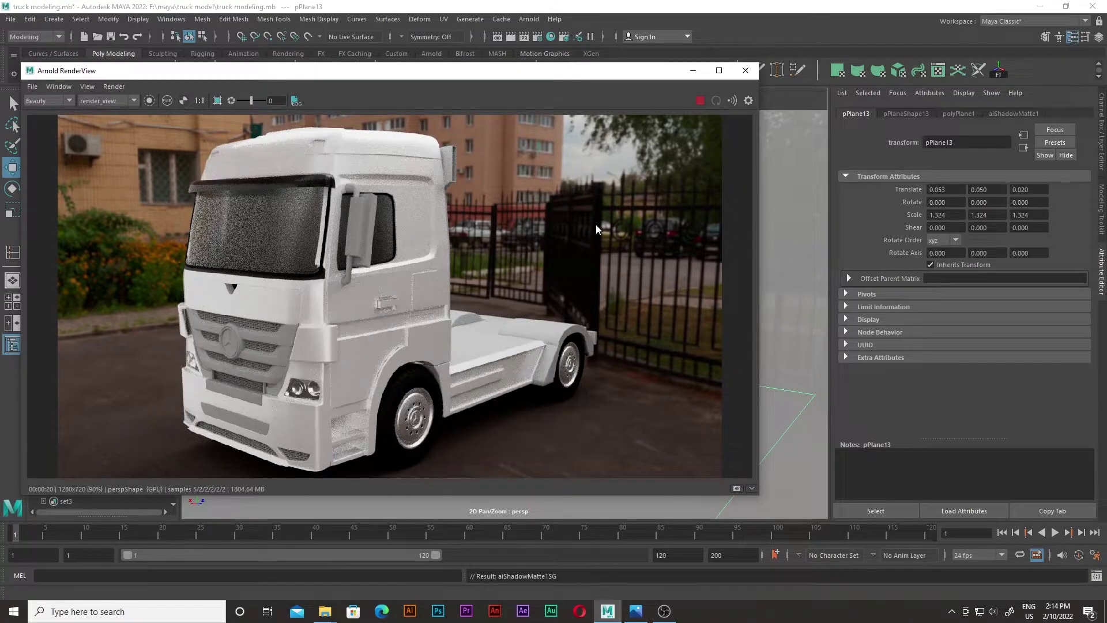
Render the scene from the perspective camera over the street backdrop
click(693, 70)
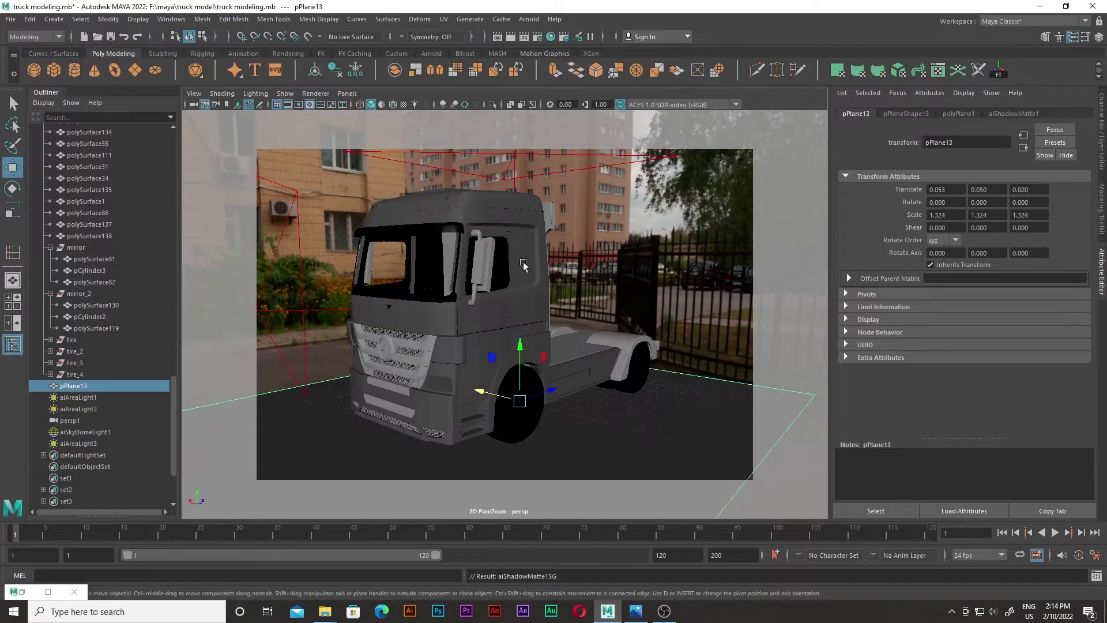
right_click(445, 224)
click(503, 291)
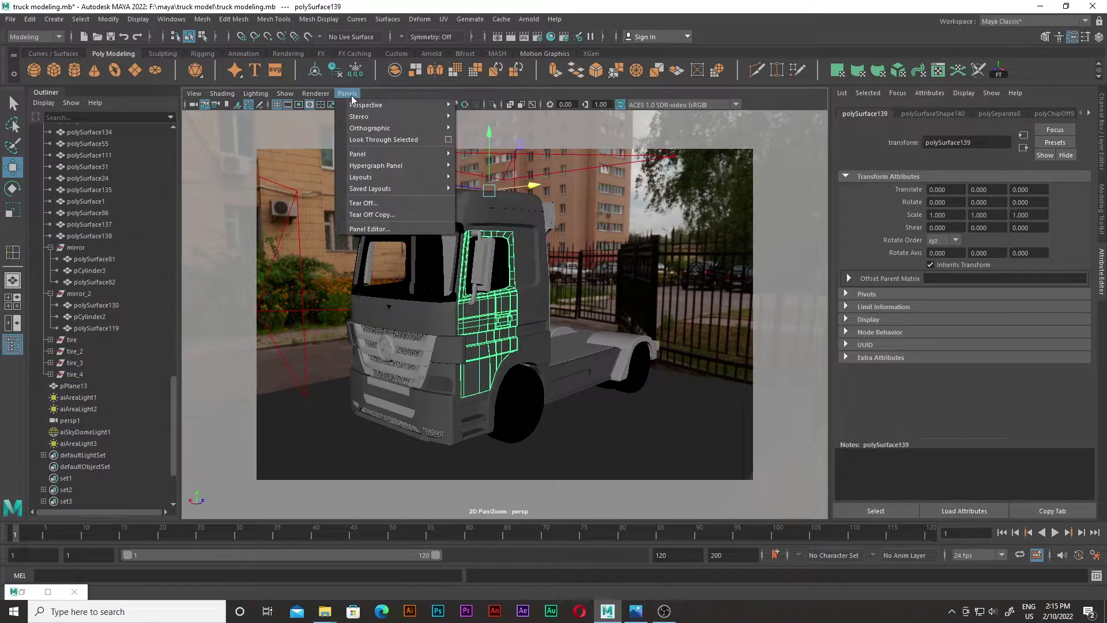
click(486, 118)
click(48, 591)
click(108, 101)
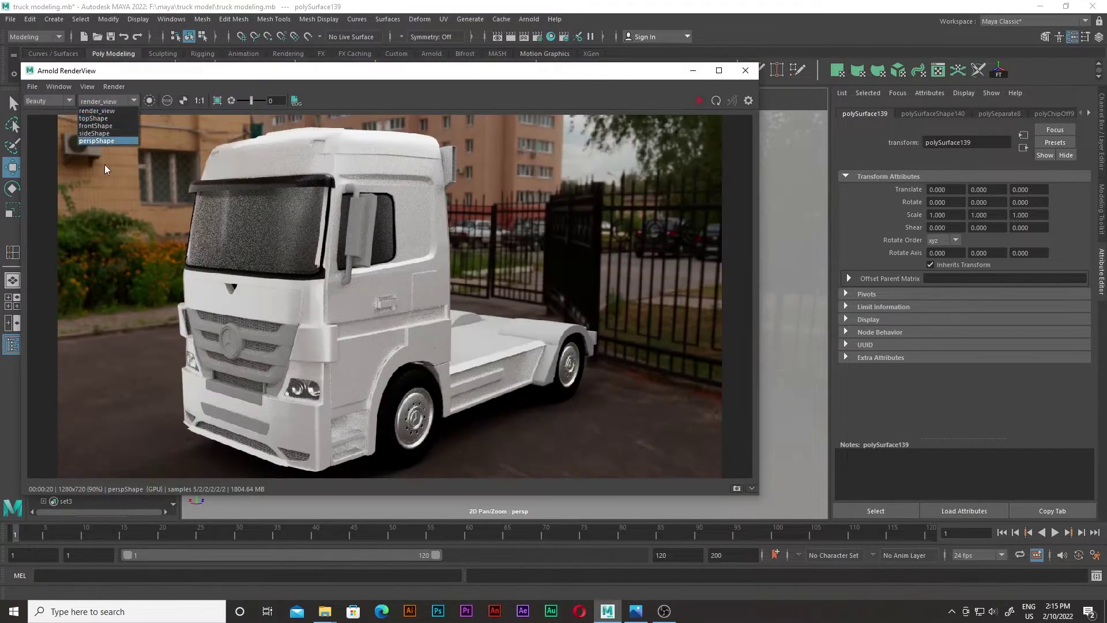
click(693, 70)
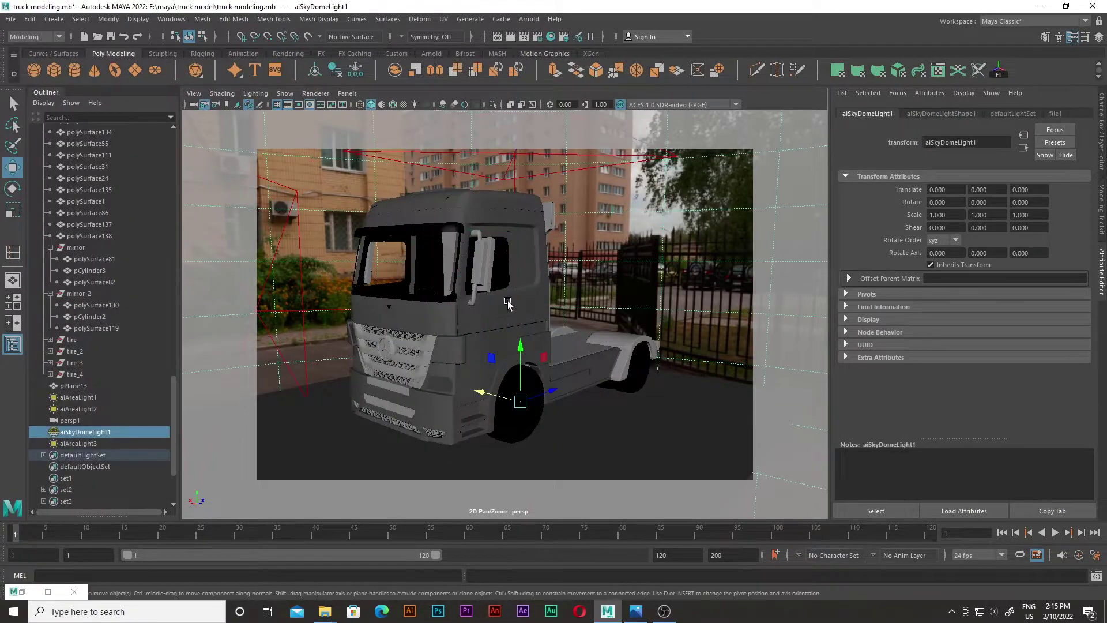
Orbit close to the rear fender and select the fender piece
mouse_move(365, 105)
alt+mouse_down()
mouse_move(296, 99)
mouse_move(475, 261)
alt+mouse_up()
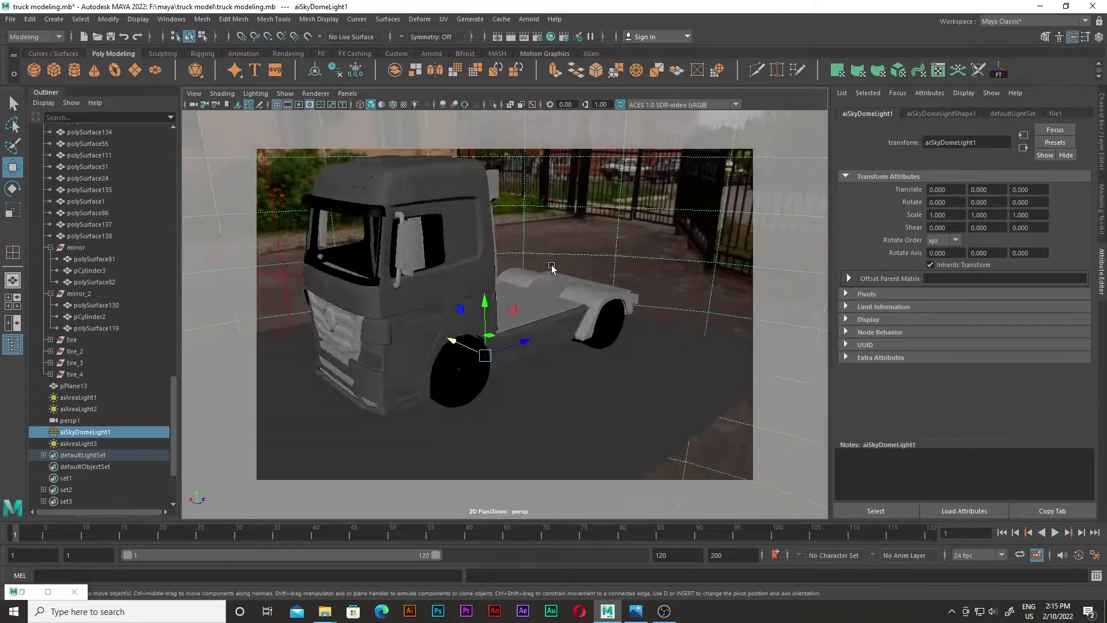
scroll(615, 247, up, 5)
click(615, 247)
Assign the fender a new Arnold surface named back_tire_cover with a dark grey base
right_drag(615, 247, 583, 535)
click(468, 471)
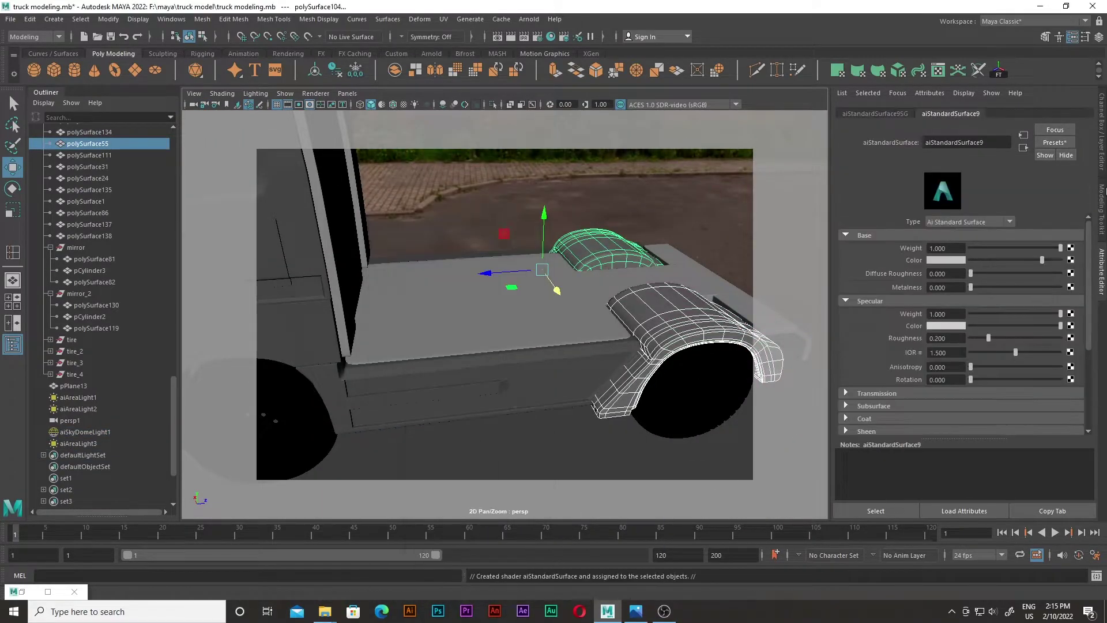
text(ck_tire_cover)
key(Return)
click(946, 260)
drag(957, 269, 1007, 270)
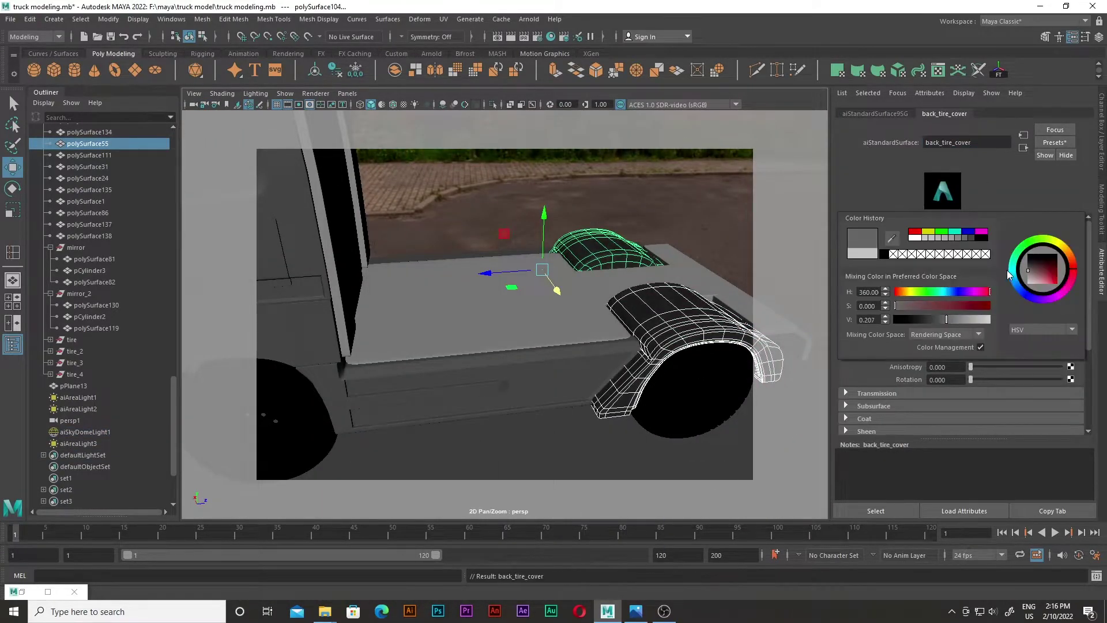
alt+drag(773, 316, 944, 344)
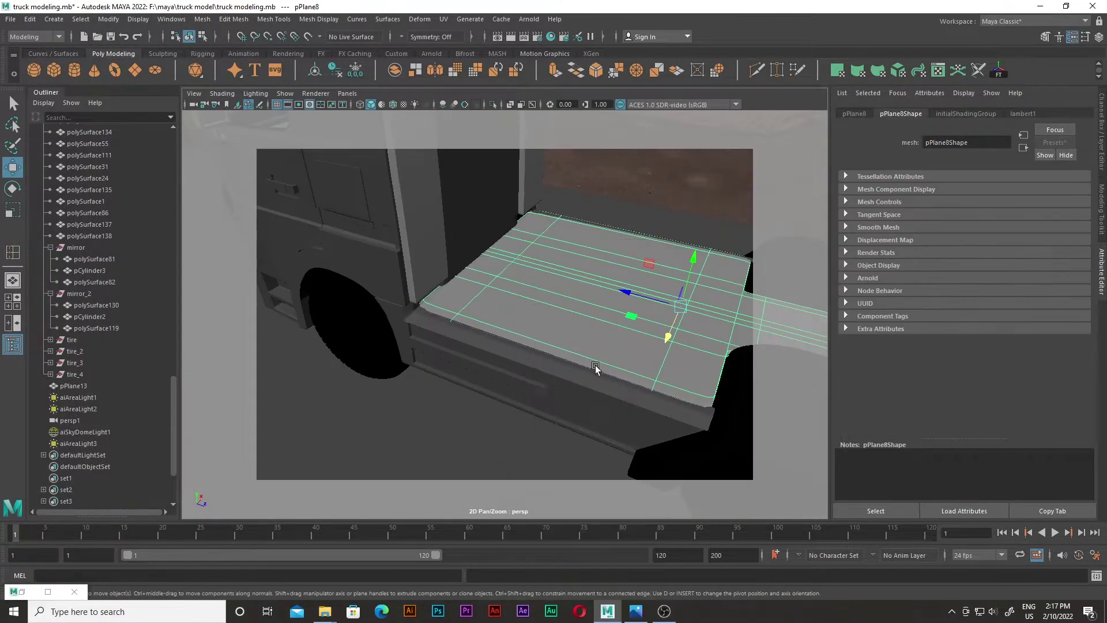
Give the metal_sheet car paint light grey base and specular colours and specular roughness 0.1
text(metal_sheet)
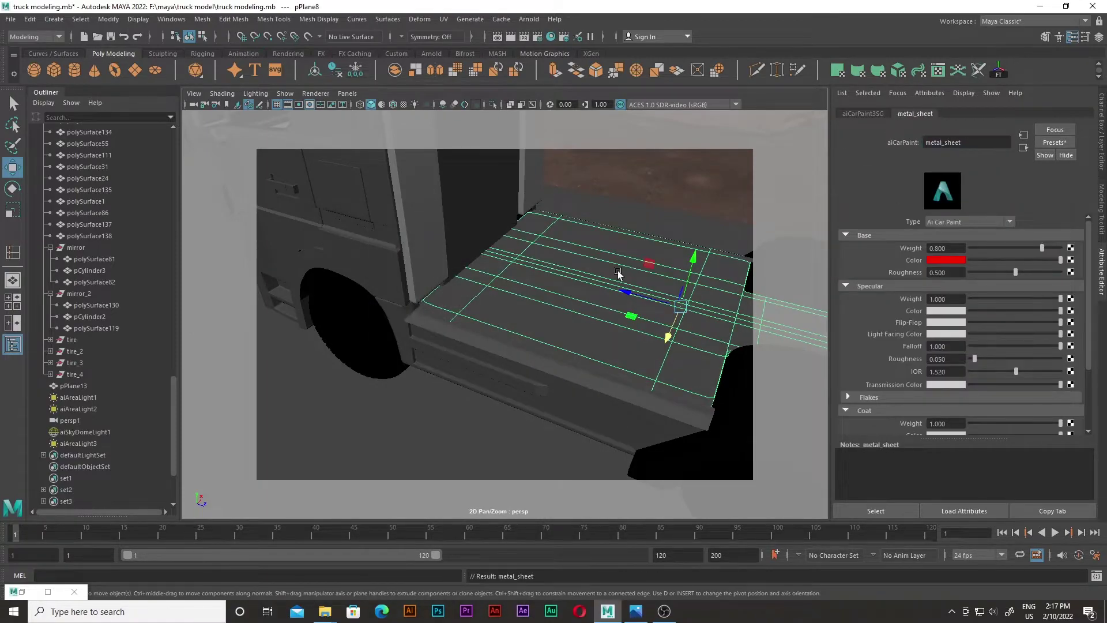
click(946, 260)
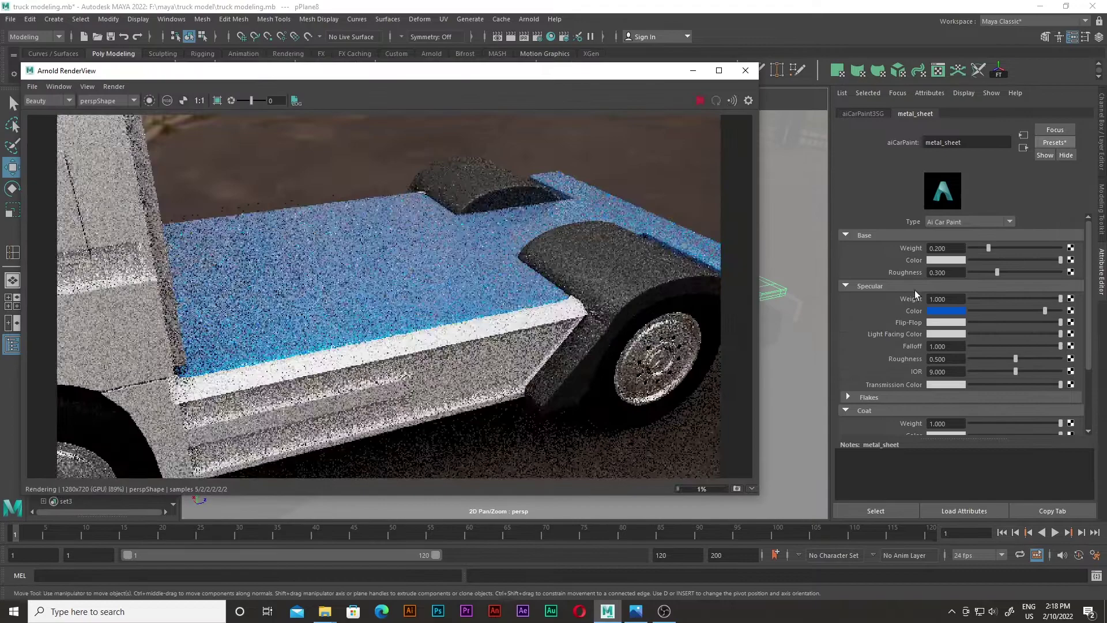
click(946, 310)
click(969, 360)
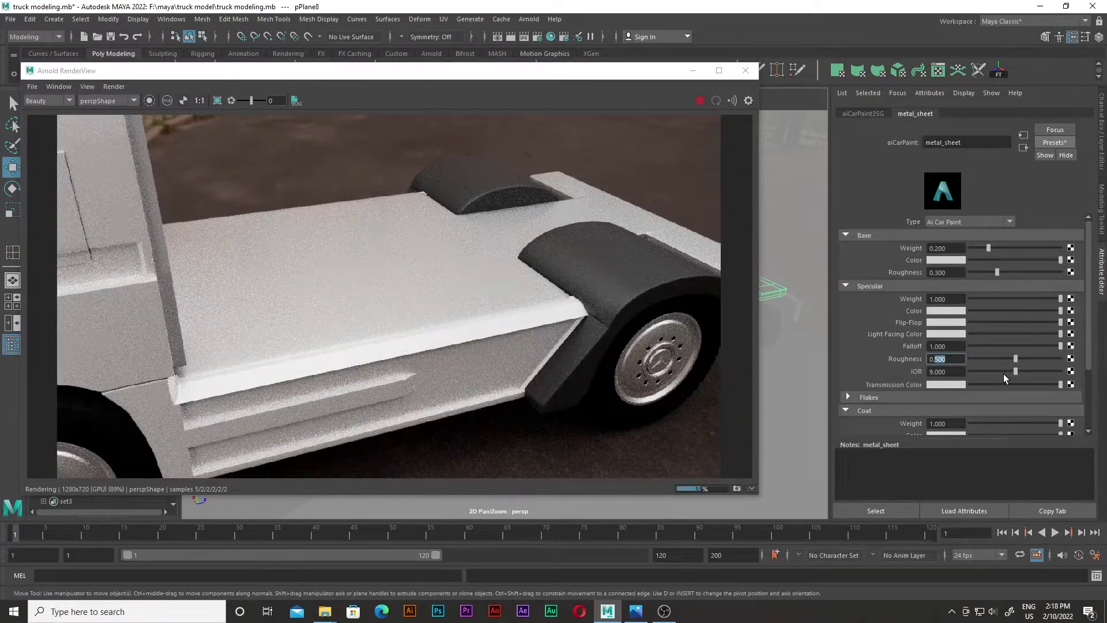
text(0.1)
key(Return)
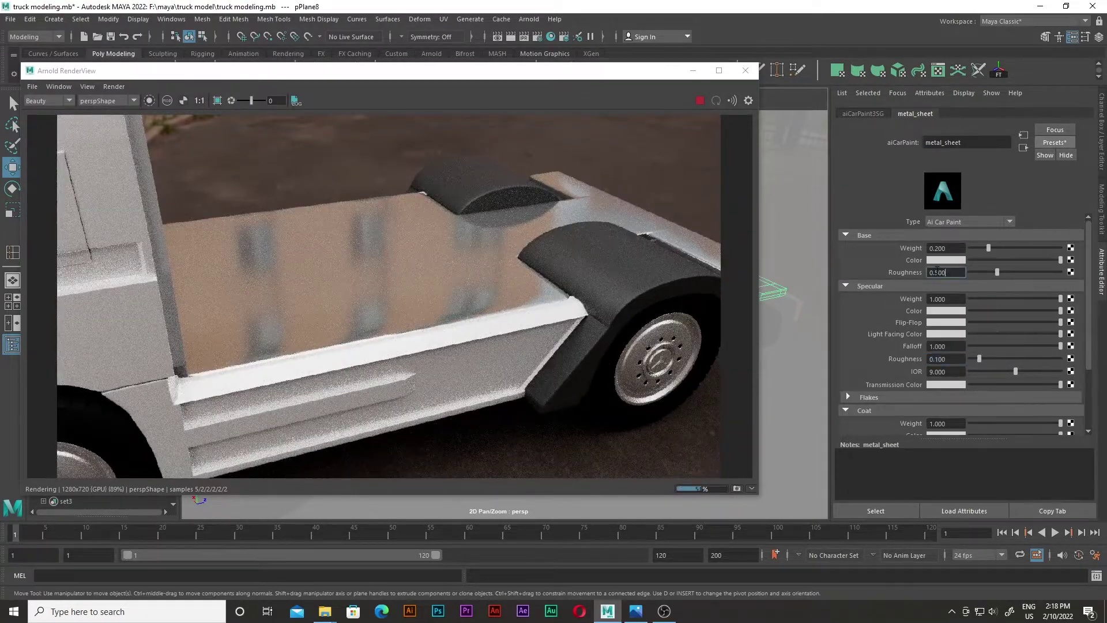
Change metal_sheet to base roughness 0.5, specular roughness 0.2 and a dark grey base colour
text(0.5)
key(Return)
text(0.2)
key(Return)
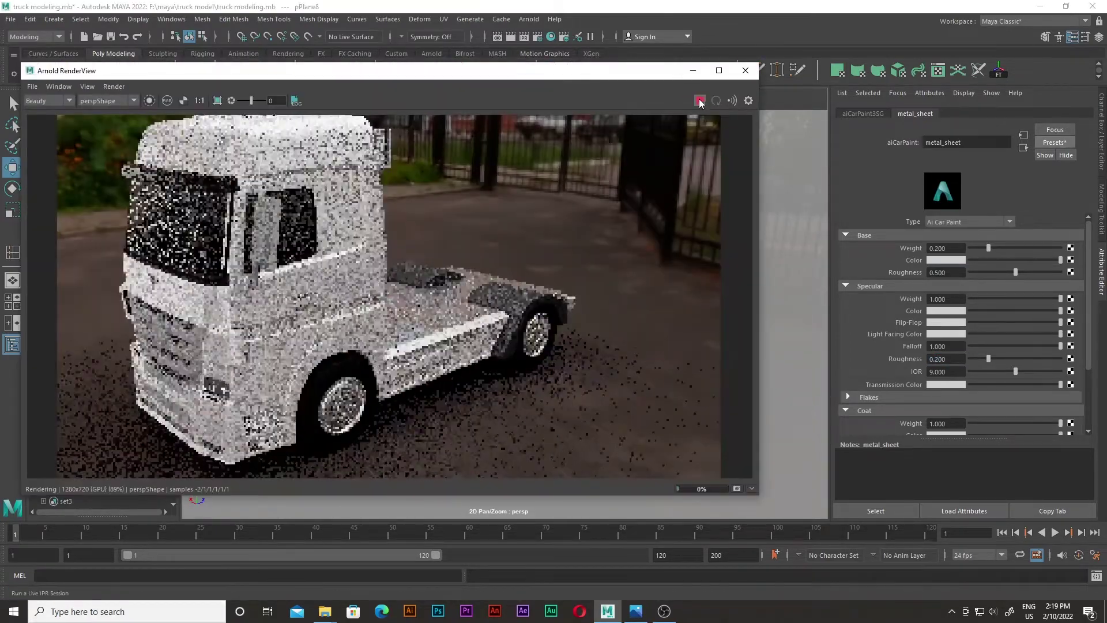
click(947, 260)
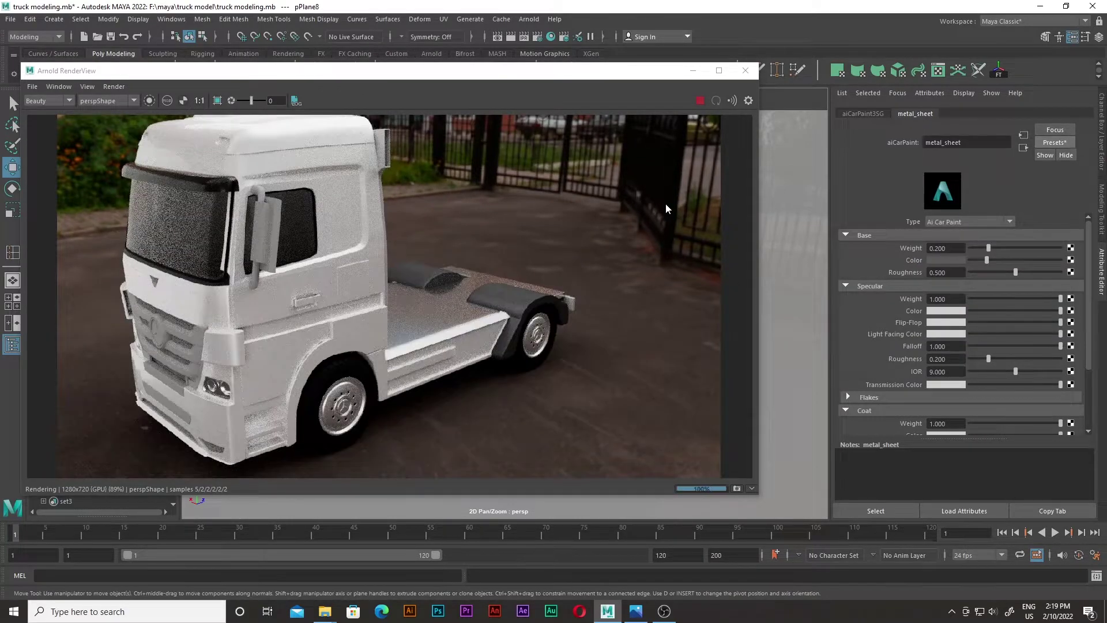
click(693, 70)
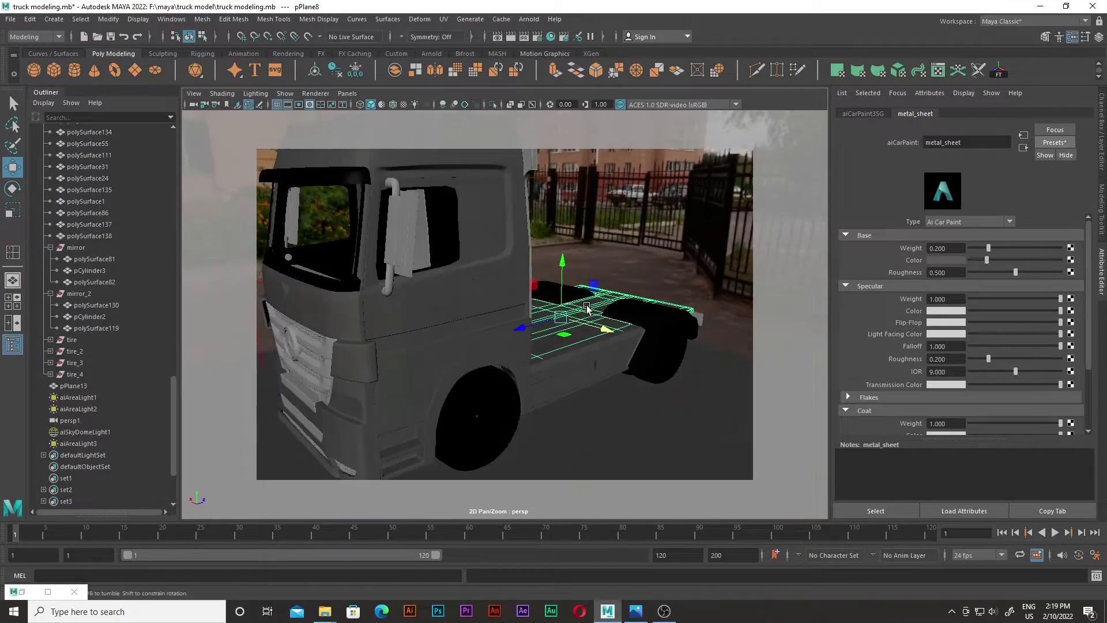
Assign an existing material to the cab side panels and the vertical cab panel
shift+click(594, 248)
right_drag(594, 248, 697, 415)
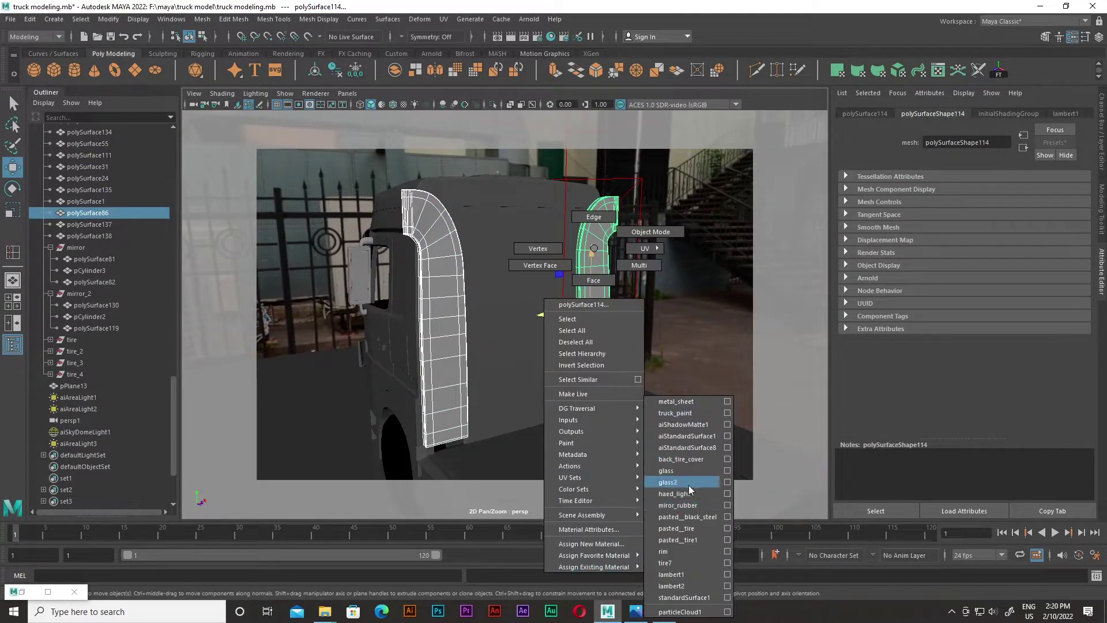
click(702, 457)
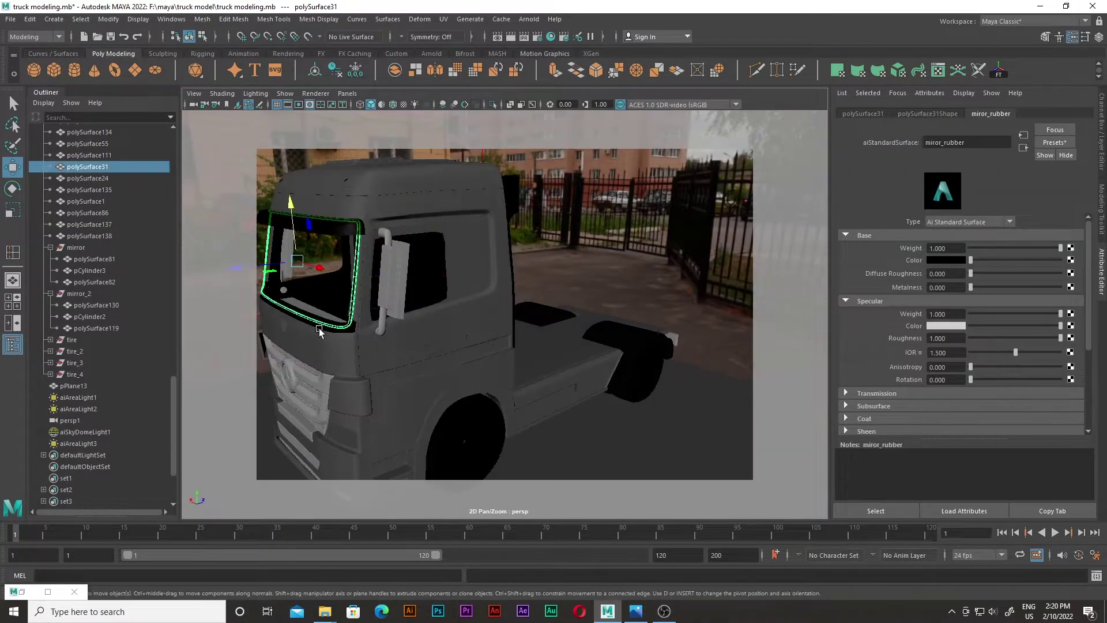
click(477, 284)
alt+drag(478, 284, 994, 161)
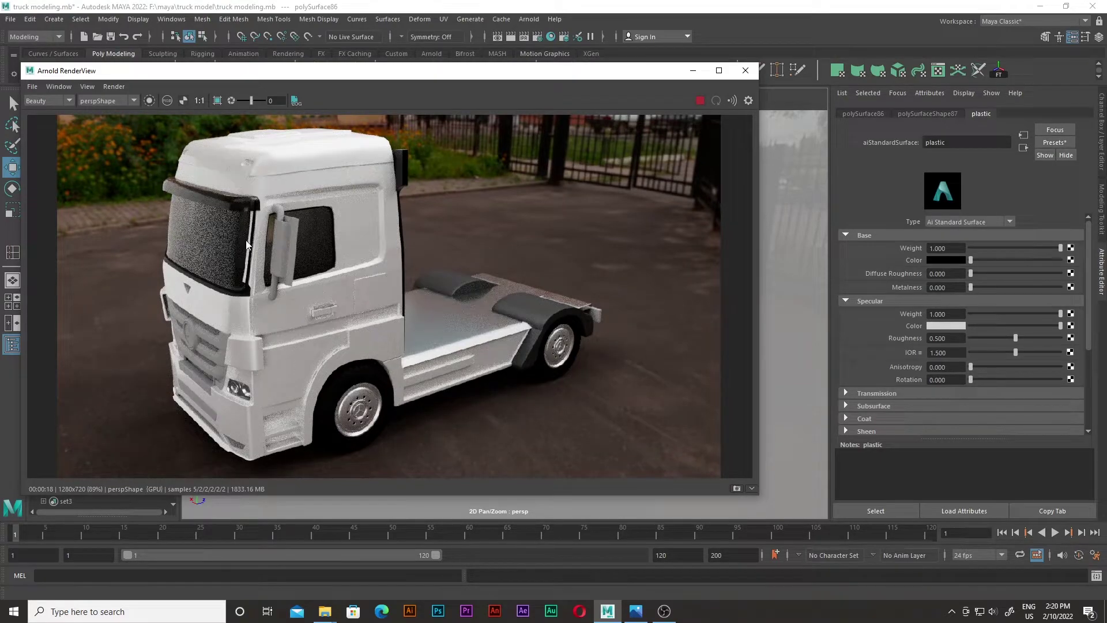
Render from the render_view camera and assign a favourite material to the grille star logo
click(118, 110)
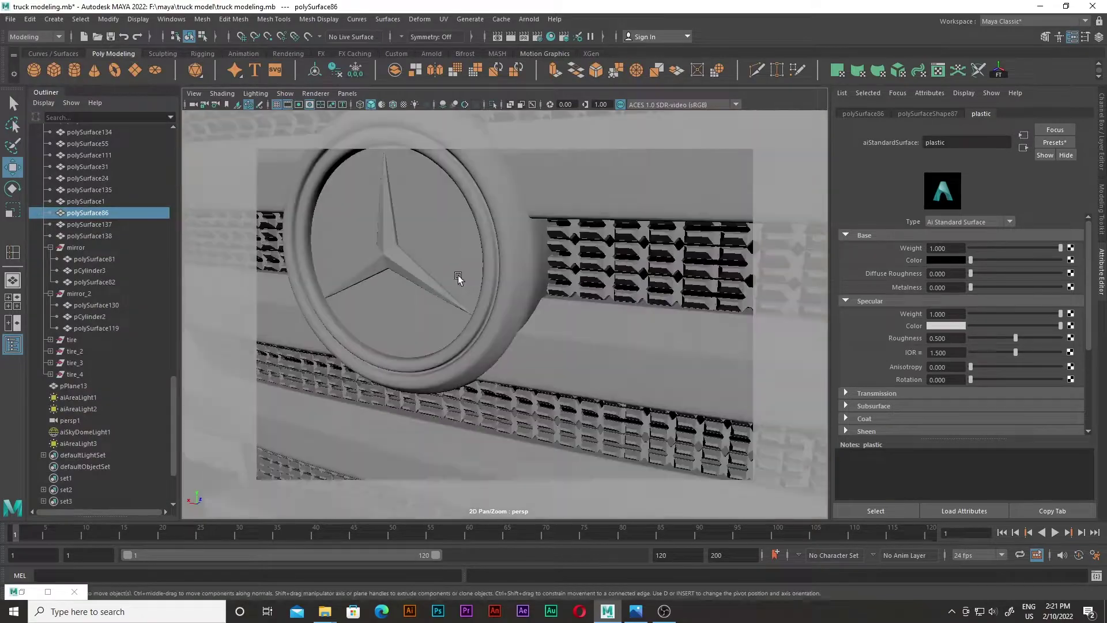
mouse_move(481, 231)
right_down()
mouse_move(484, 265)
mouse_move(541, 382)
right_up()
right_drag(465, 279, 545, 551)
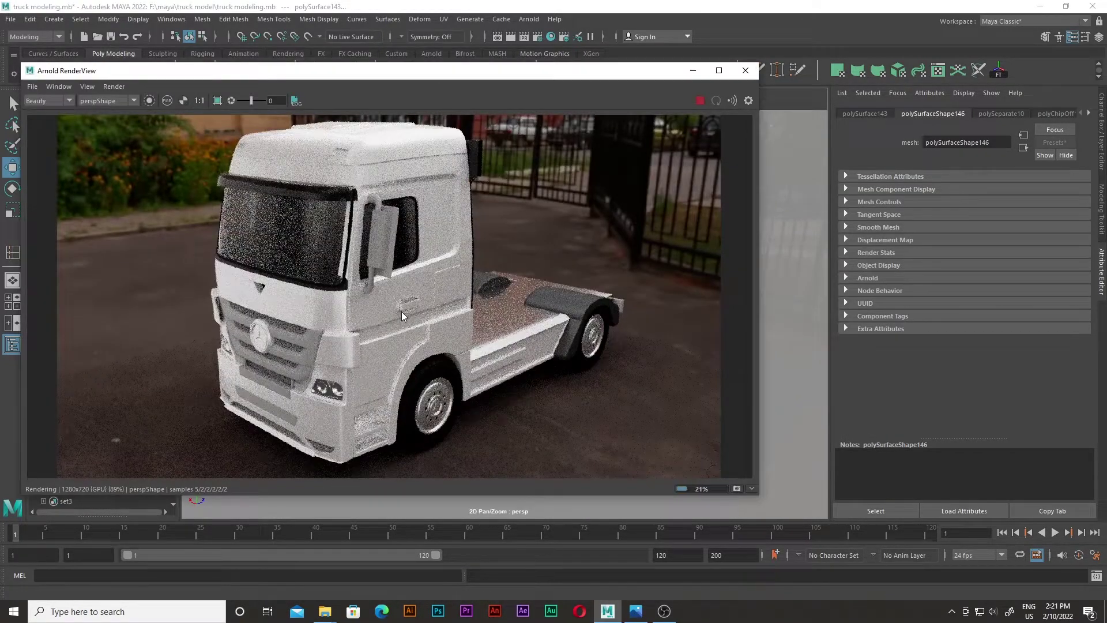
click(694, 71)
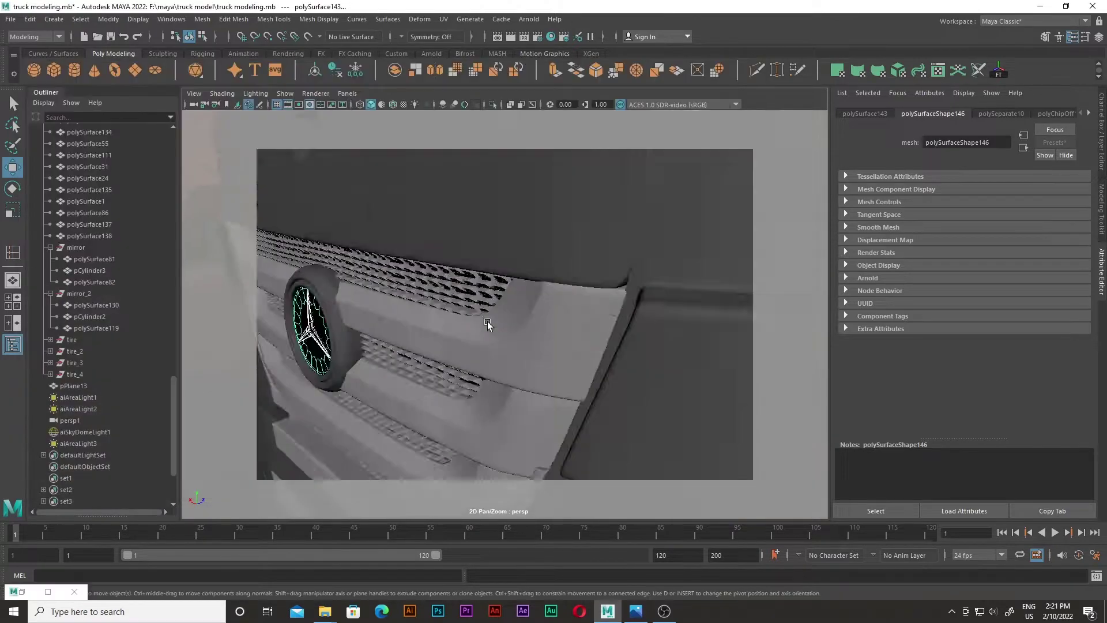
right_drag(546, 282, 560, 594)
click(625, 494)
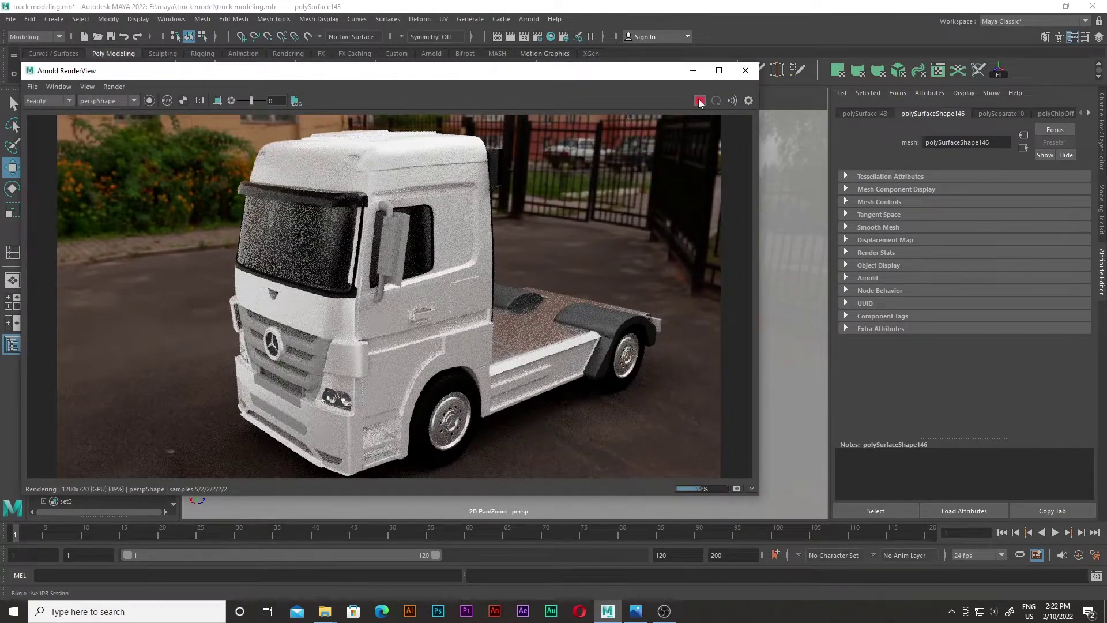
click(693, 71)
Give the mirror arm a new aiStandardSurface material with a chosen base colour
right_drag(485, 288, 464, 469)
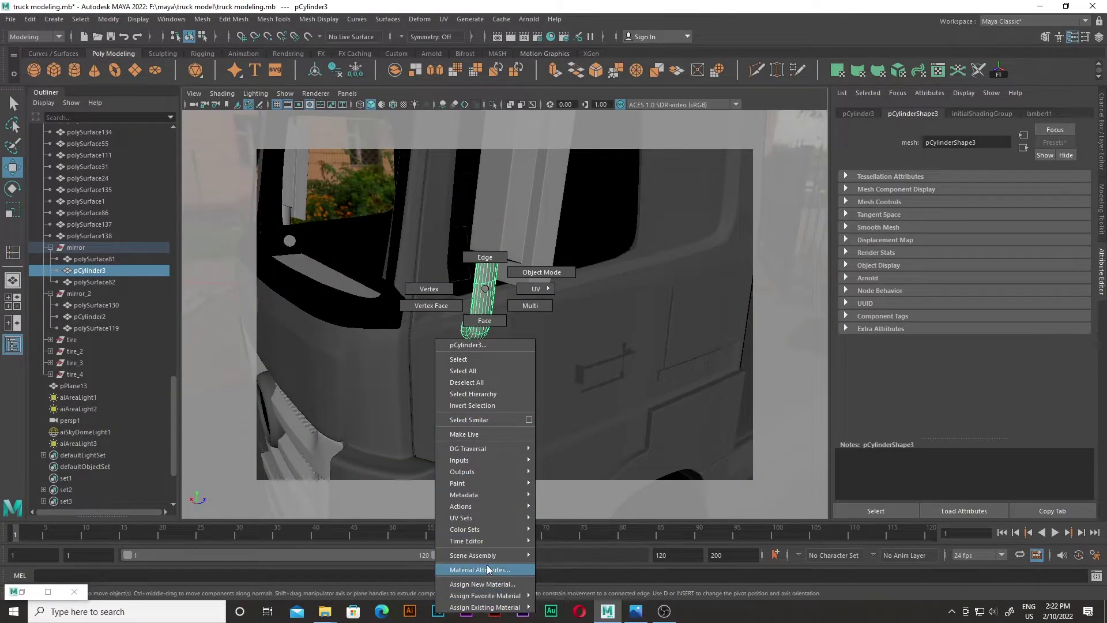
click(482, 584)
click(480, 455)
click(943, 282)
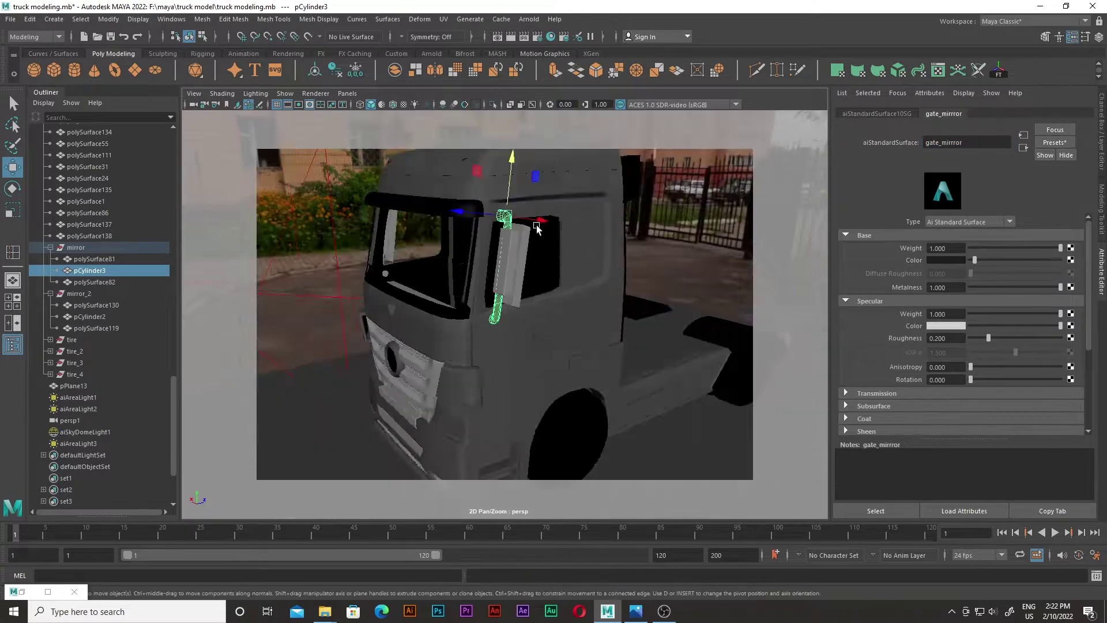
click(446, 293)
Assign a new aiStandardSurface material to the side mirror casing and set its base colour
right_click(446, 293)
mouse_move(446, 293)
alt+mouse_down()
mouse_move(484, 265)
mouse_move(439, 317)
mouse_move(500, 212)
alt+mouse_up()
click(500, 212)
right_click(500, 212)
click(491, 511)
click(416, 318)
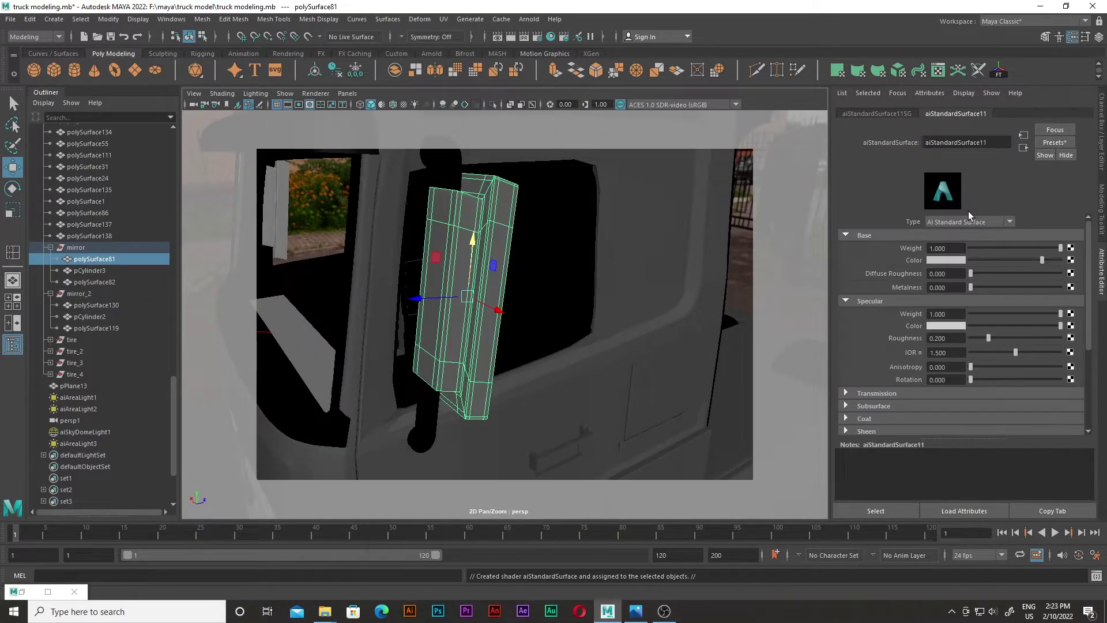
click(968, 212)
Check the mirror with Arnold IPR and set its metalness to 0.7 and specular roughness to 0.1
click(524, 36)
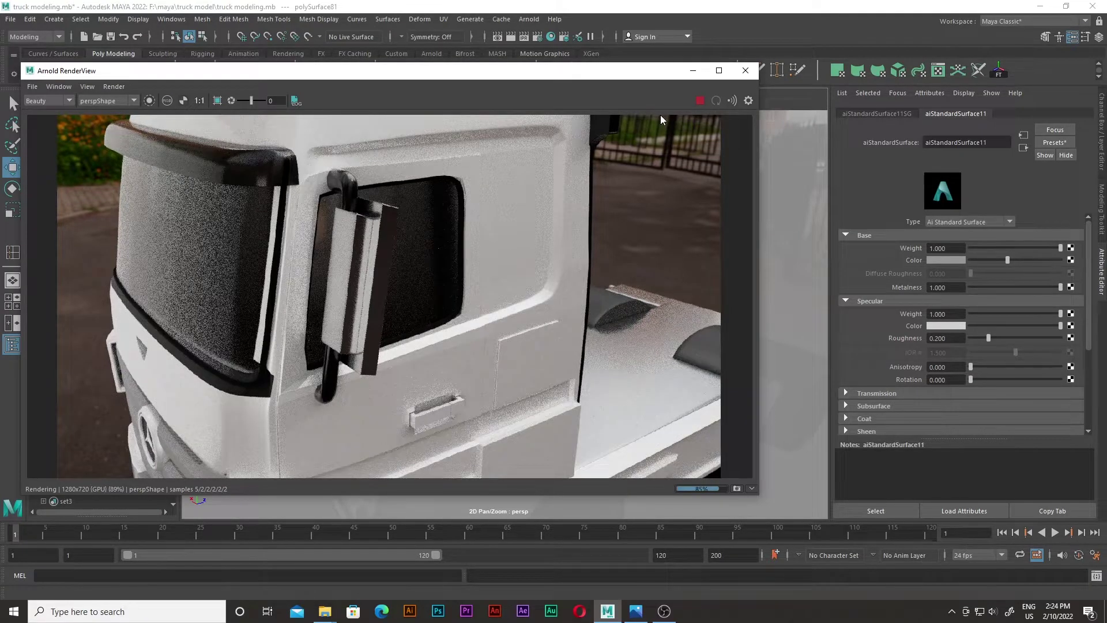
click(698, 104)
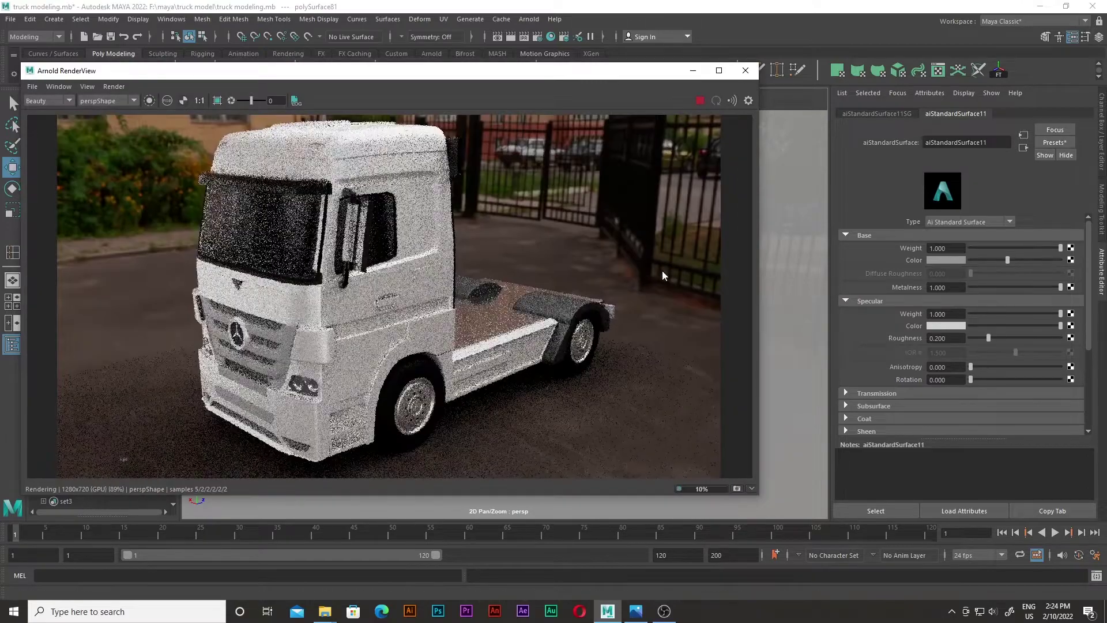
drag(635, 70, 582, 196)
drag(1060, 287, 1037, 287)
drag(482, 204, 493, 156)
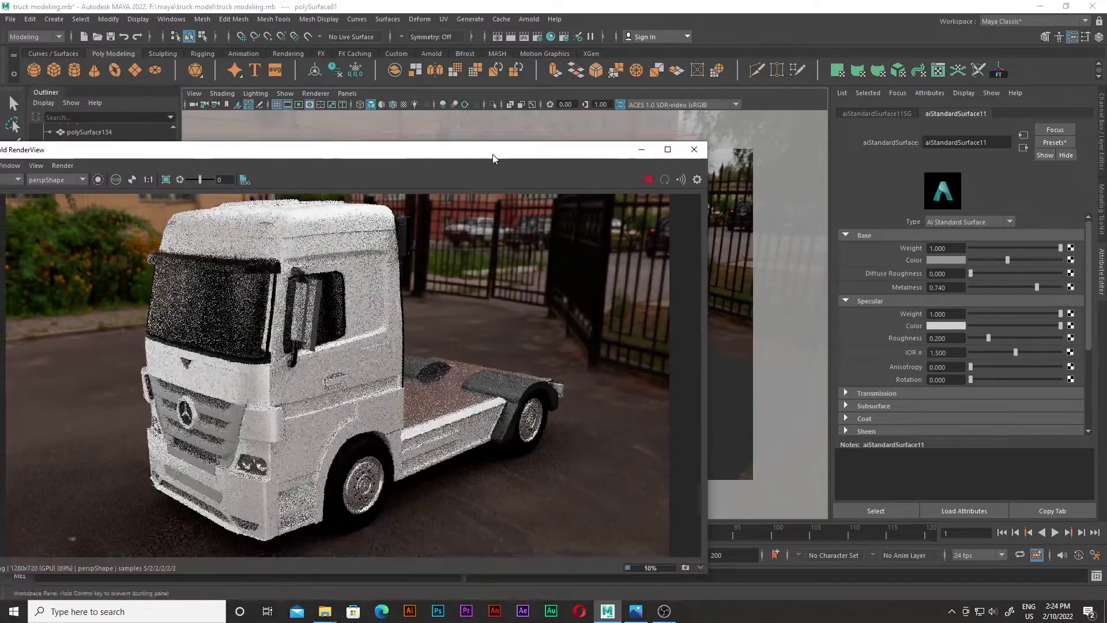
key(Return)
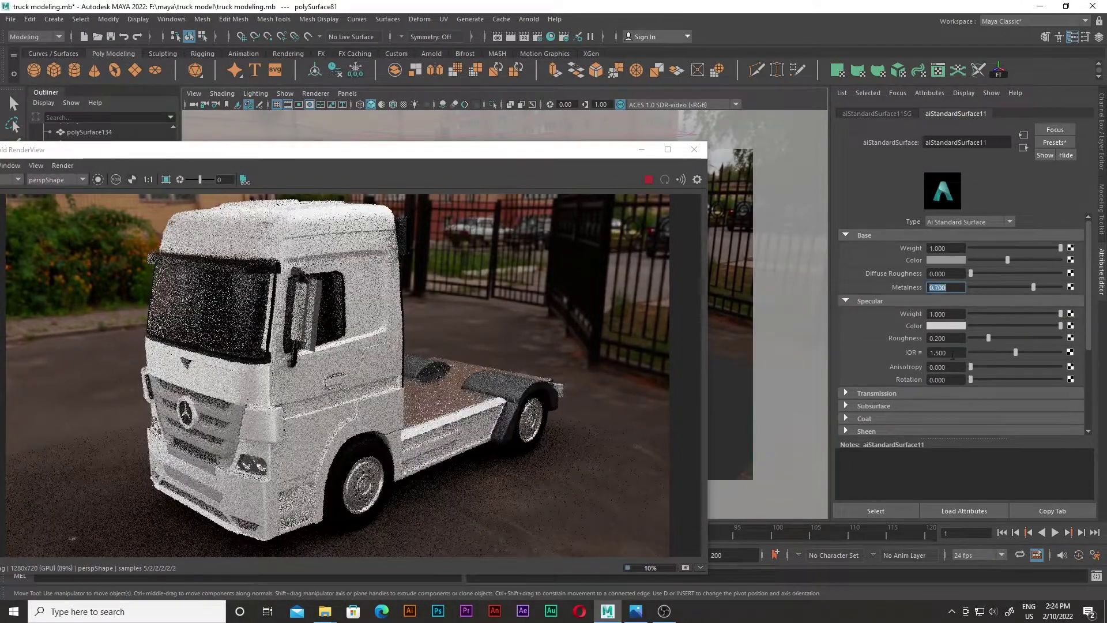
text(1)
key(Return)
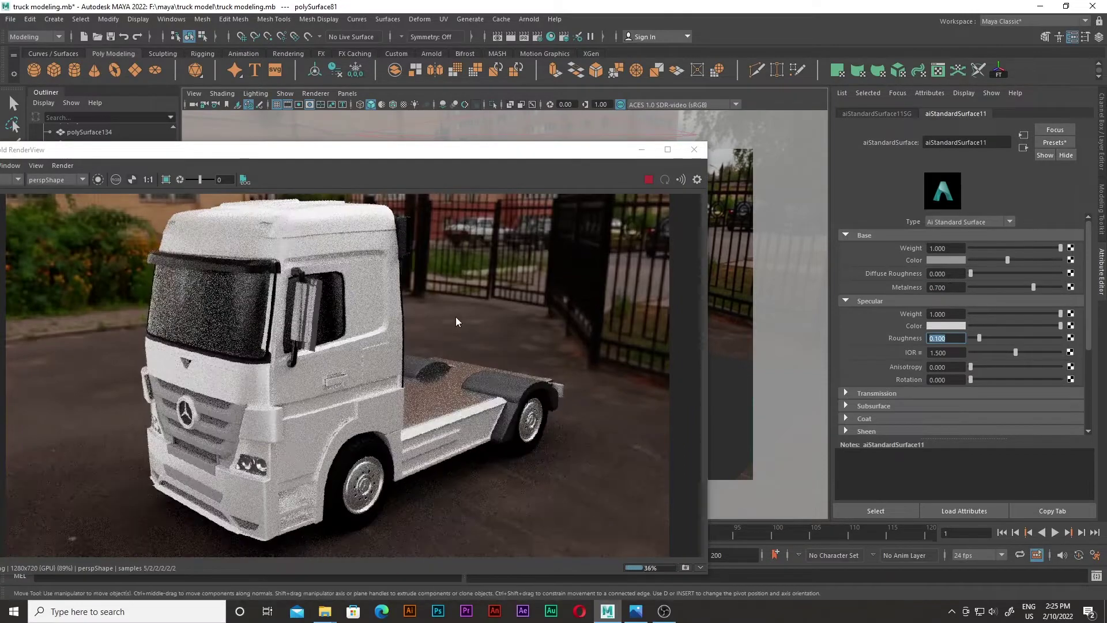
text(2)
key(Return)
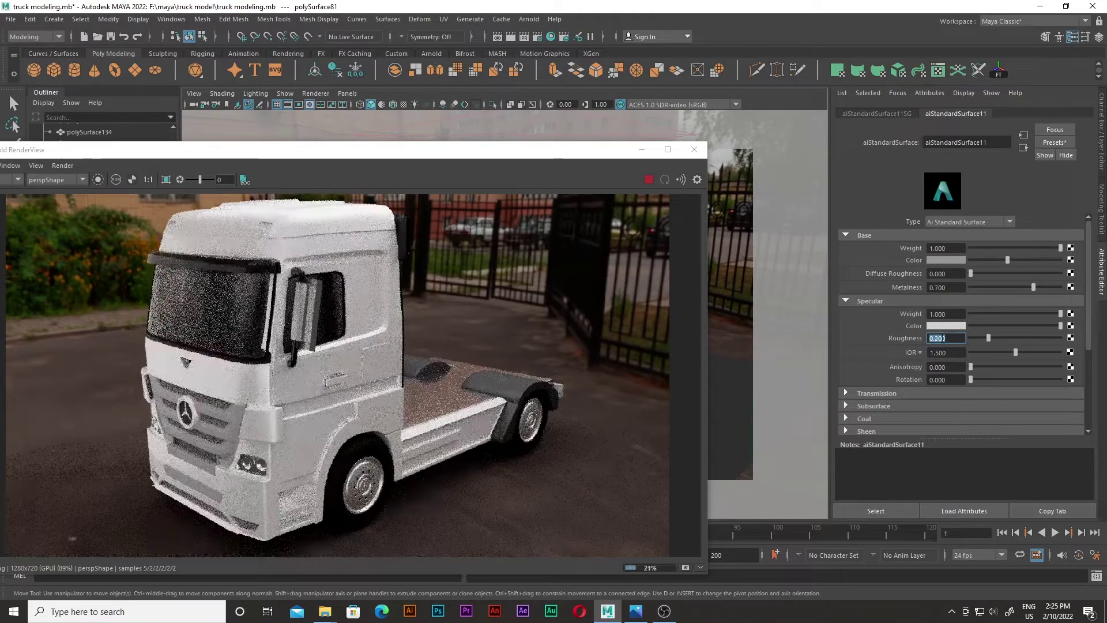
Frame the side mirror in the viewport and bring the render window back
click(641, 149)
key(f)
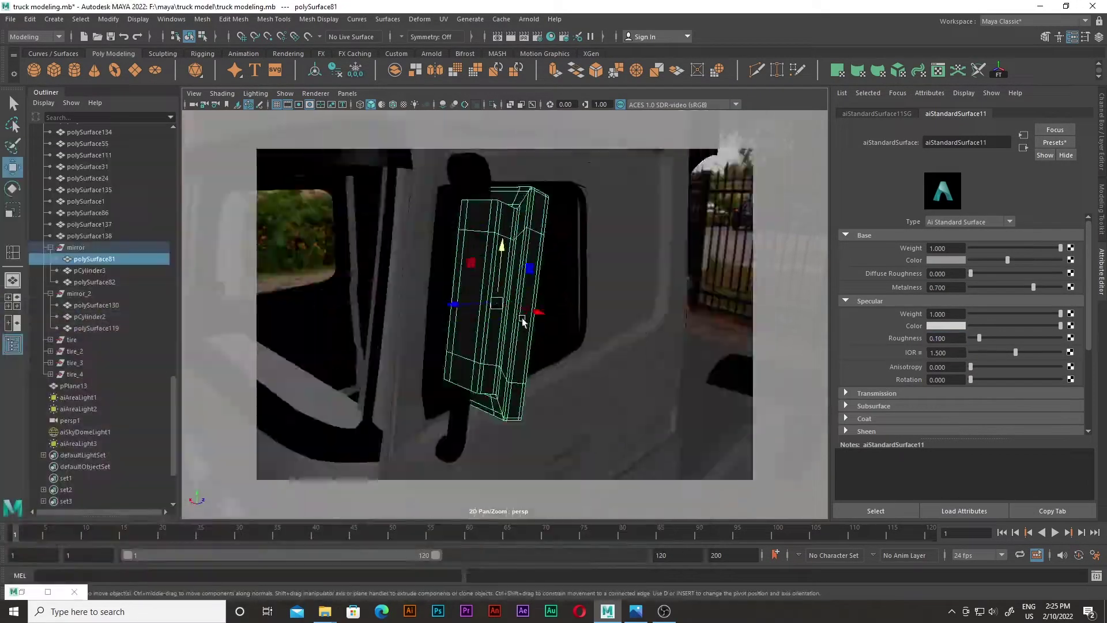
scroll(531, 263, down, 5)
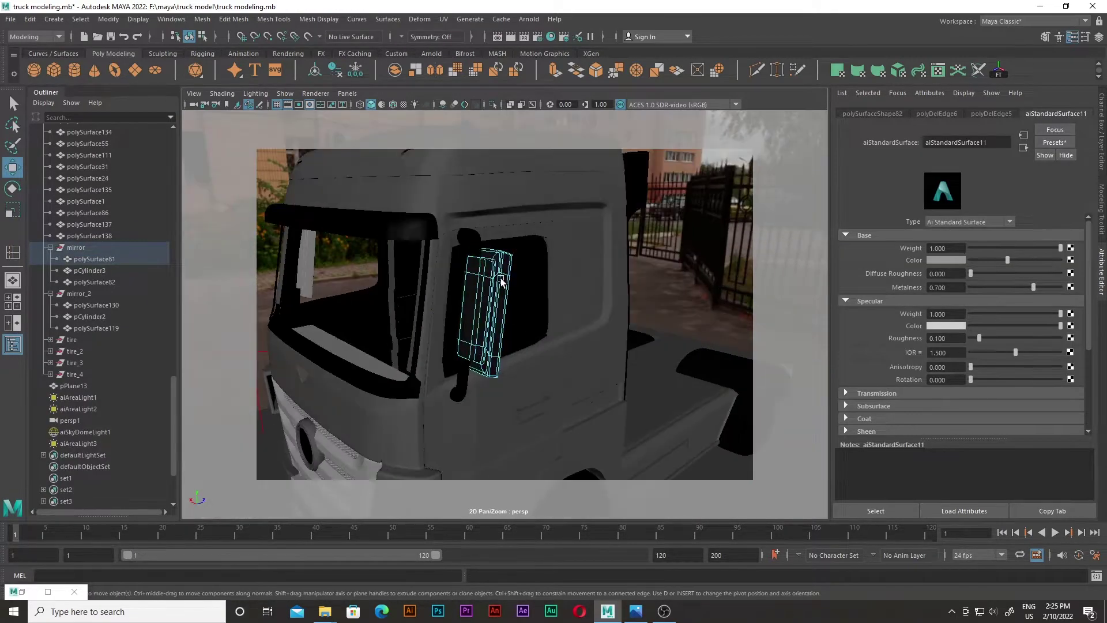
scroll(531, 264, down, 3)
click(21, 592)
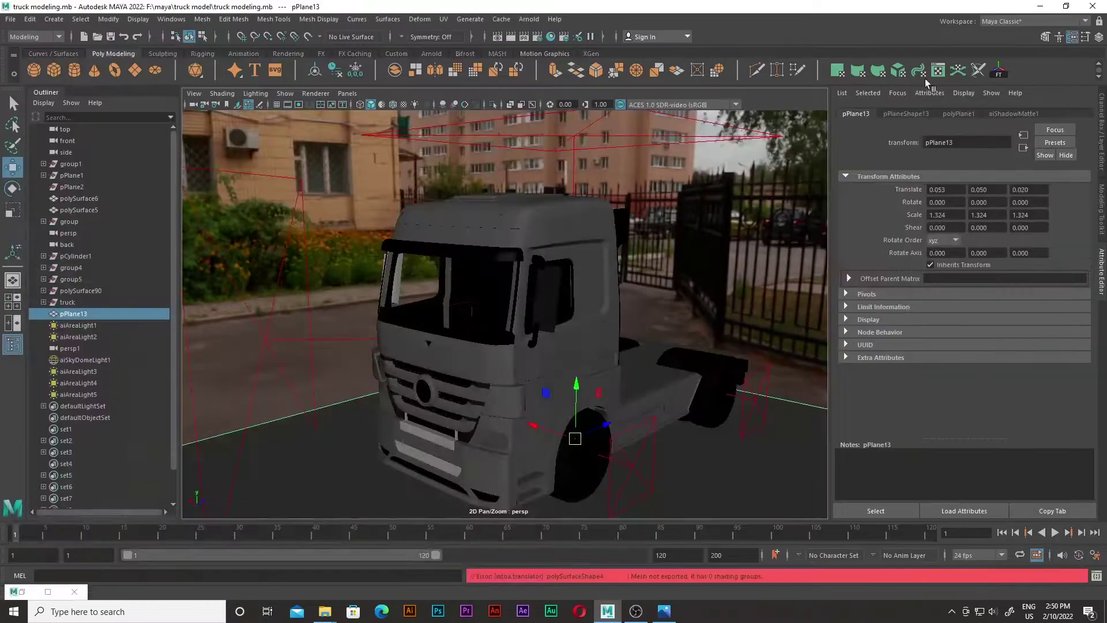
scroll(578, 337, up, 3)
scroll(579, 337, up, 3)
Assign the car paint and an existing material to the upper and lower grille bars
click(427, 306)
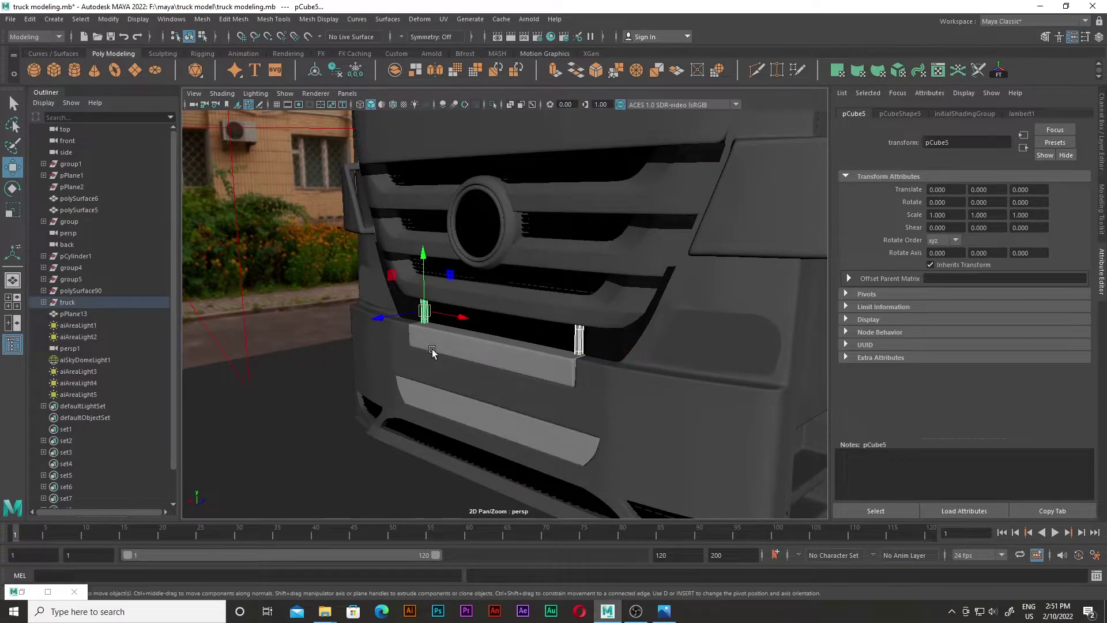
right_click(431, 348)
click(526, 425)
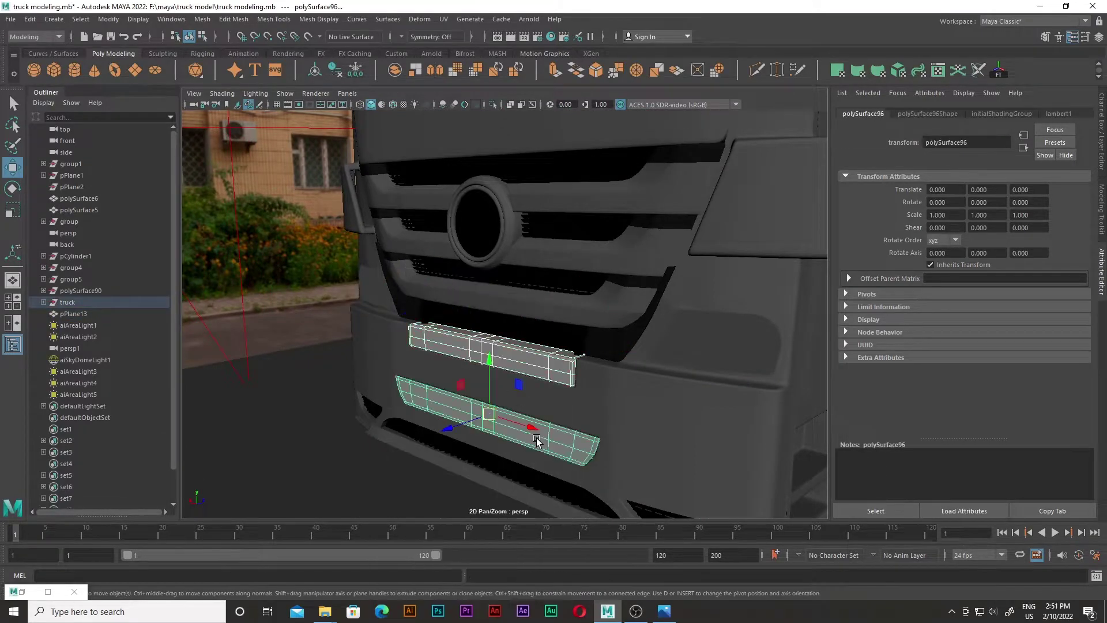
right_click(548, 291)
click(640, 331)
right_click(579, 447)
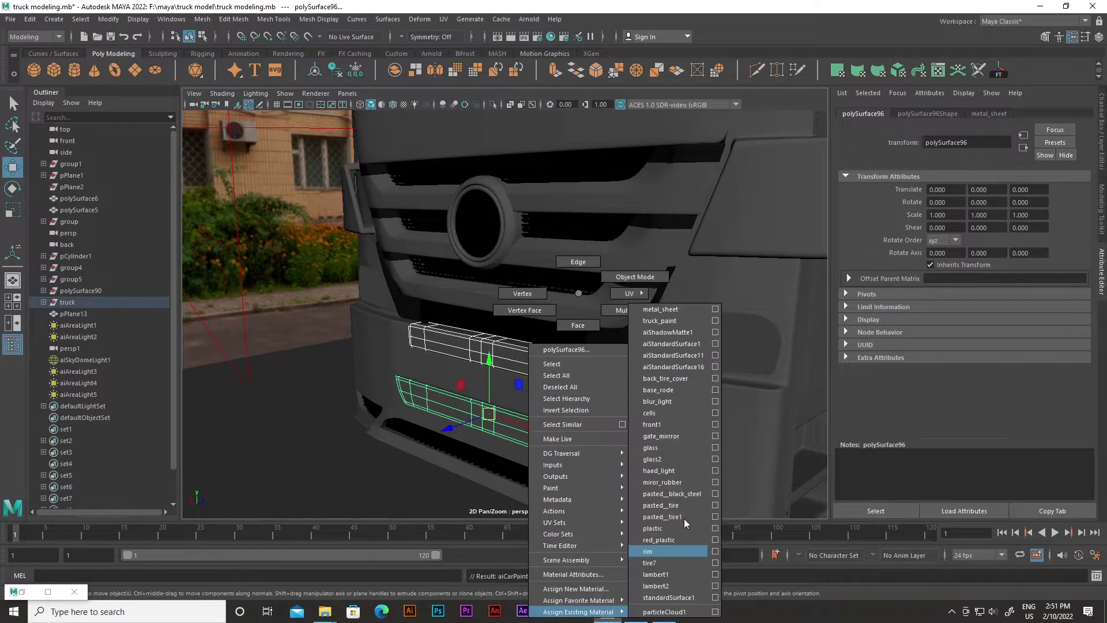
click(668, 551)
Scroll the view while the 1920×1080 Arnold render of the shaded truck runs
scroll(670, 322, down, 5)
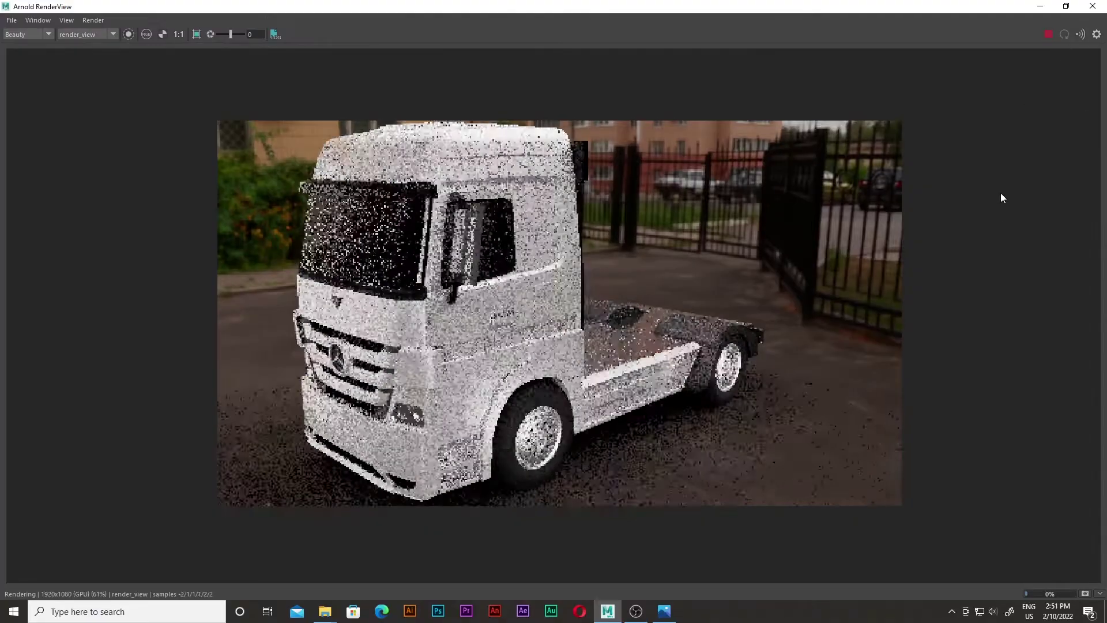